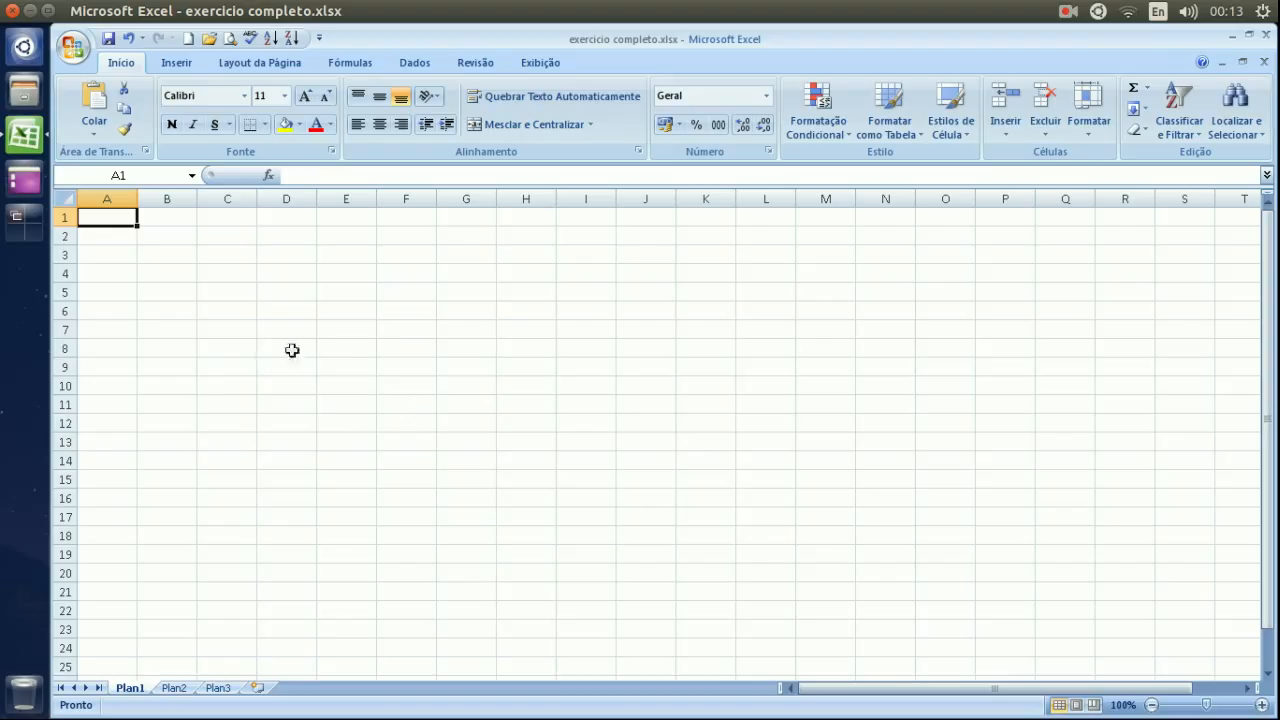
Enter the title PLANILHA DE CONTROLE DE CONDOMINIO in cell A1
left_click(364, 273)
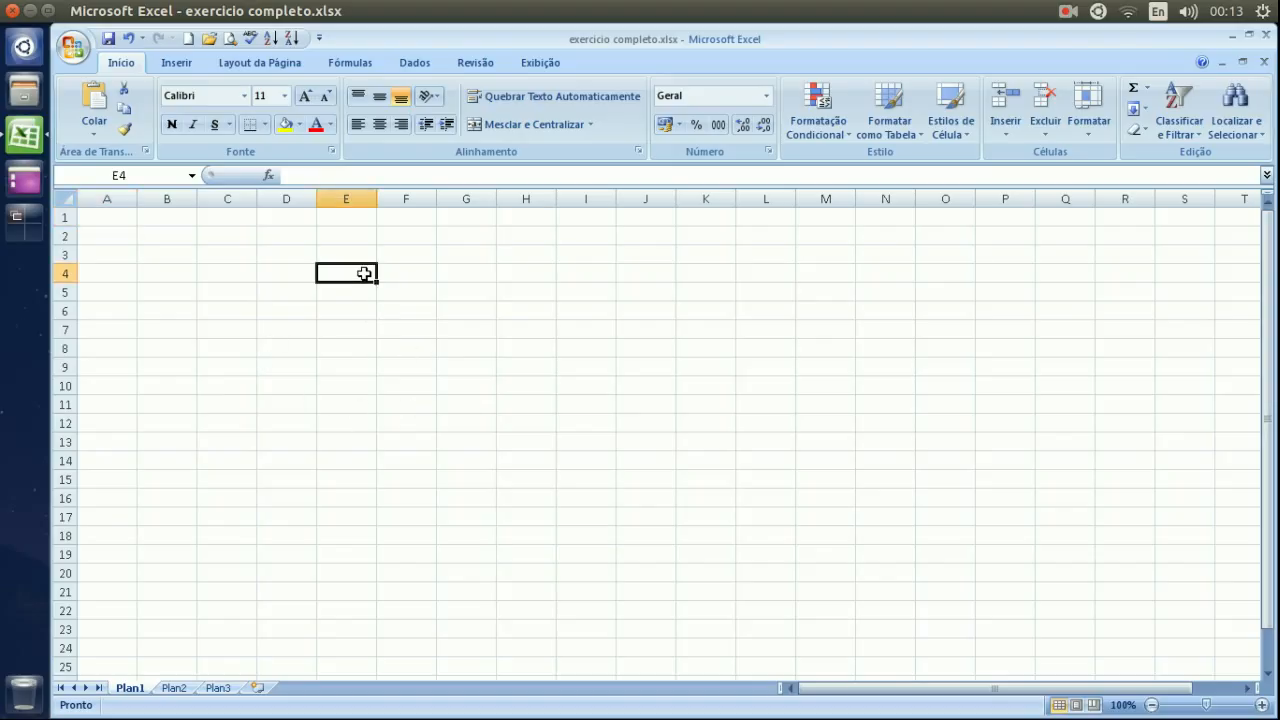
key("Up")
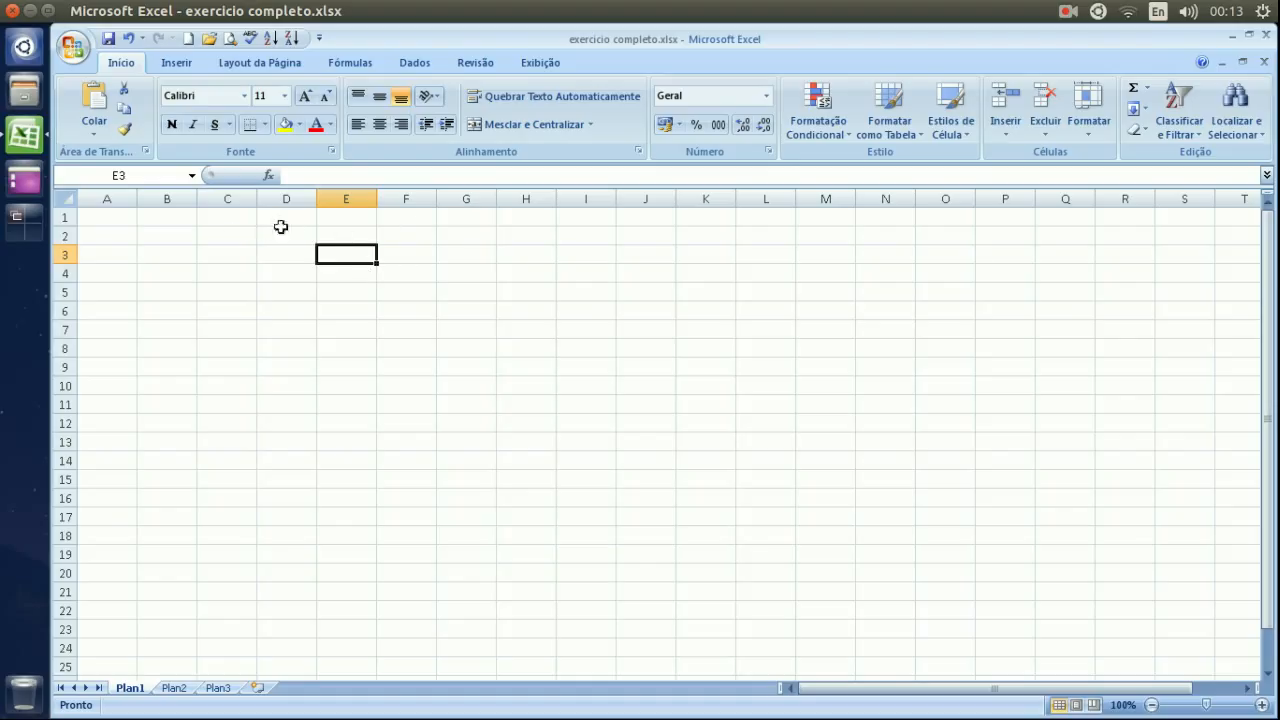
left_click(120, 217)
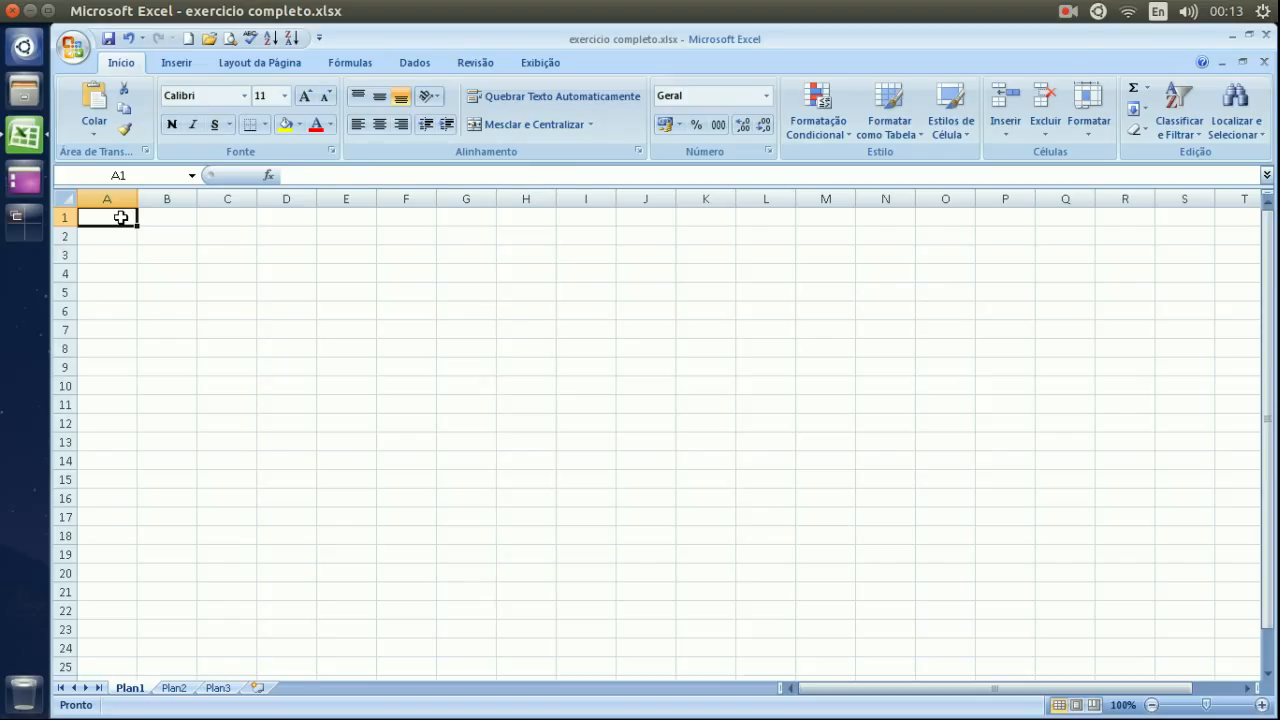
type("PLANILHA DE")
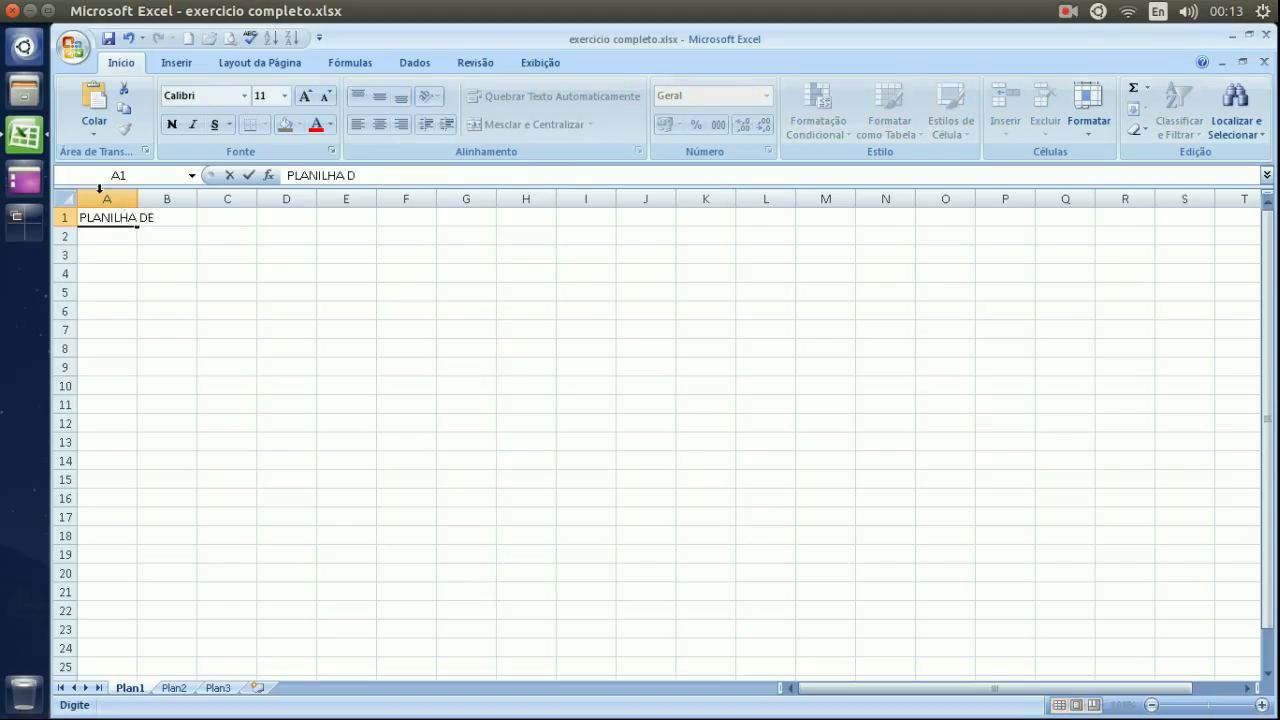
type(" CONTROLE ")
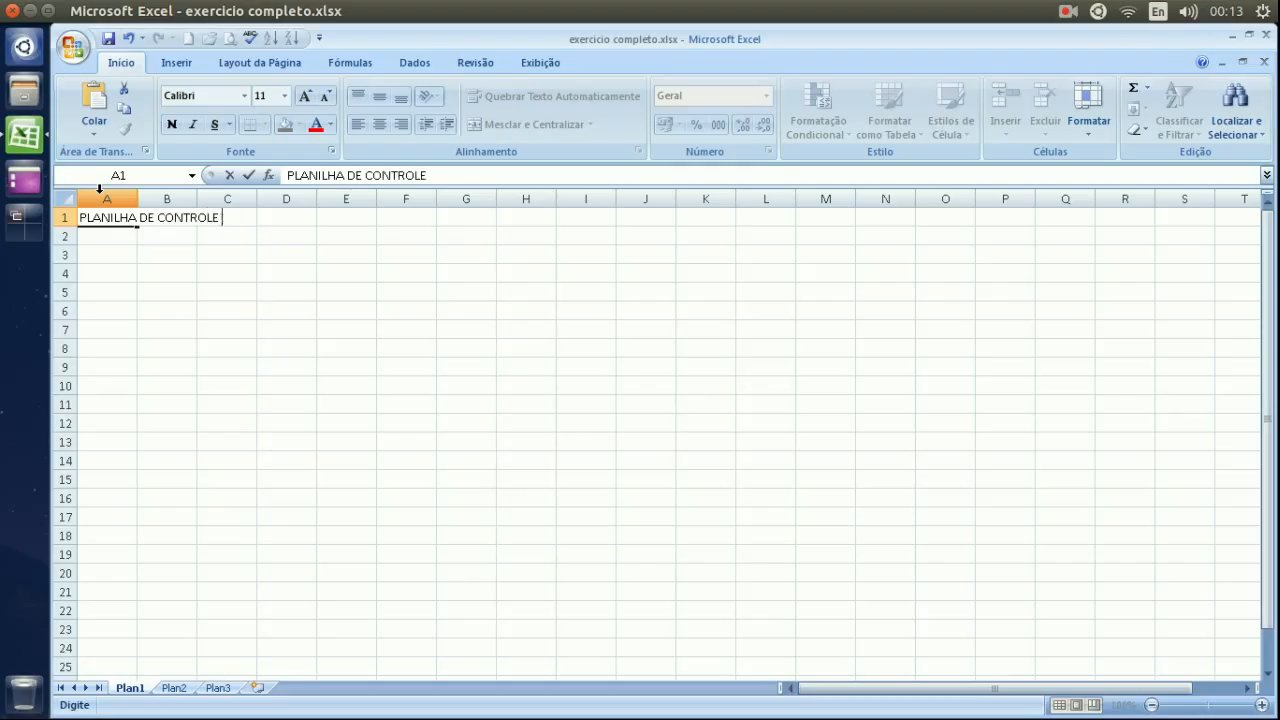
type("DE CONDOMI")
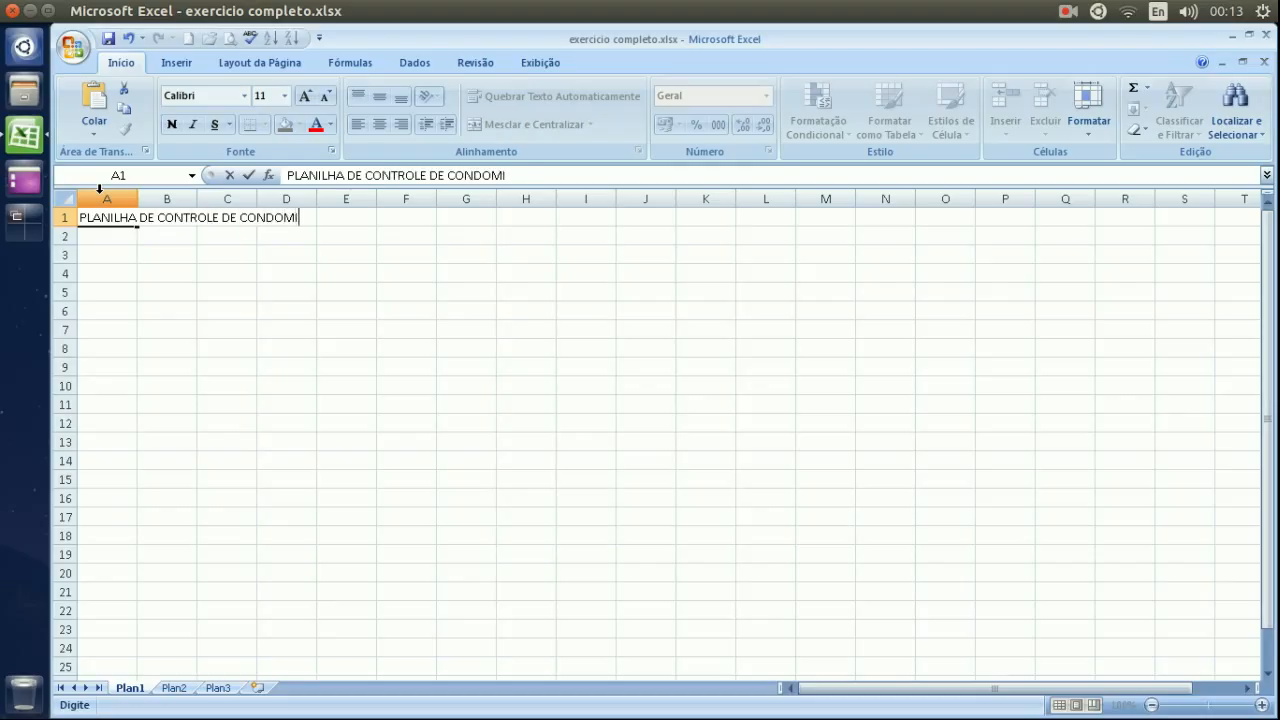
type("NIO")
key("Return")
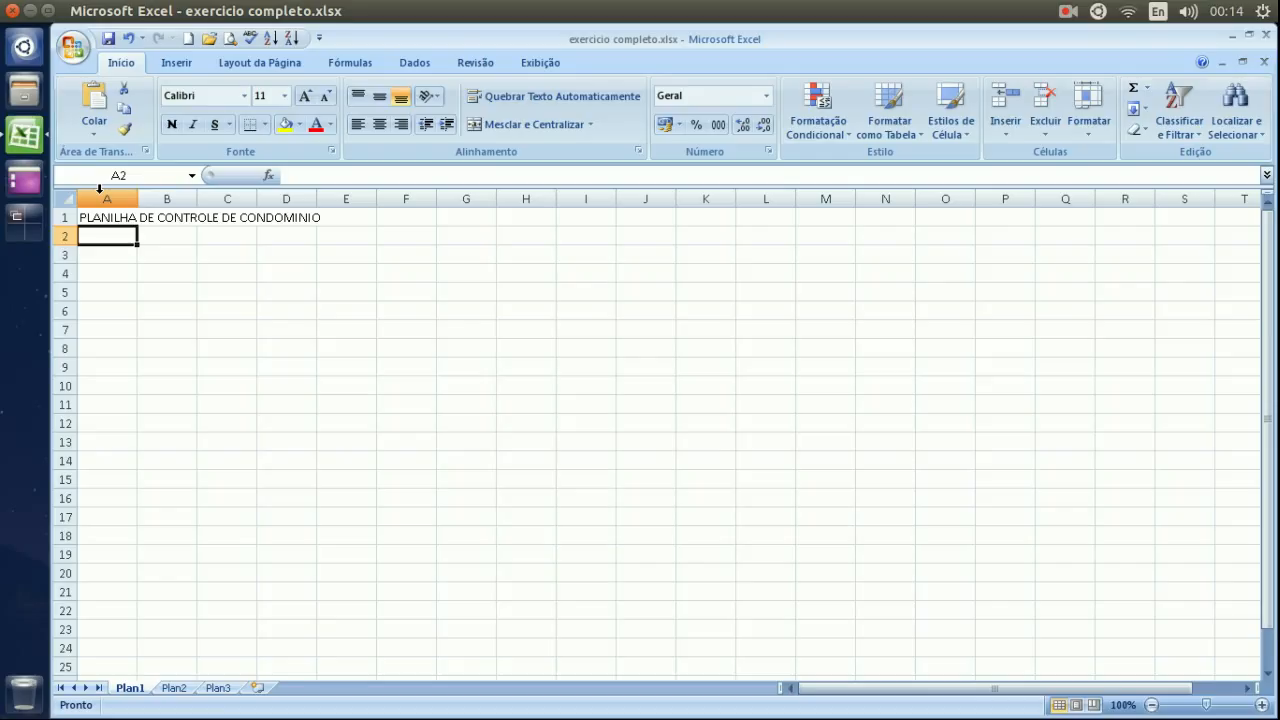
Enter the first apartment heading, APT 01, in cell B2
key("Right")
key("Right")
key("Right")
key("Right")
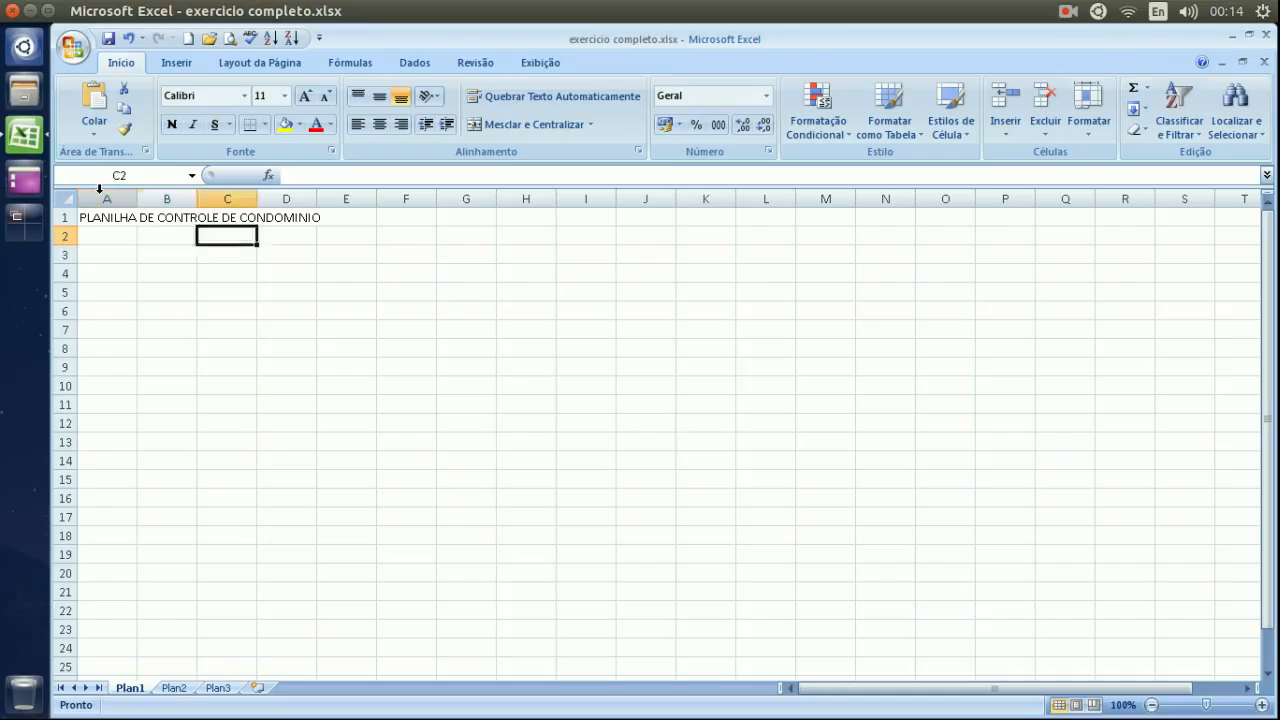
key("Left")
key("Left")
key("Left")
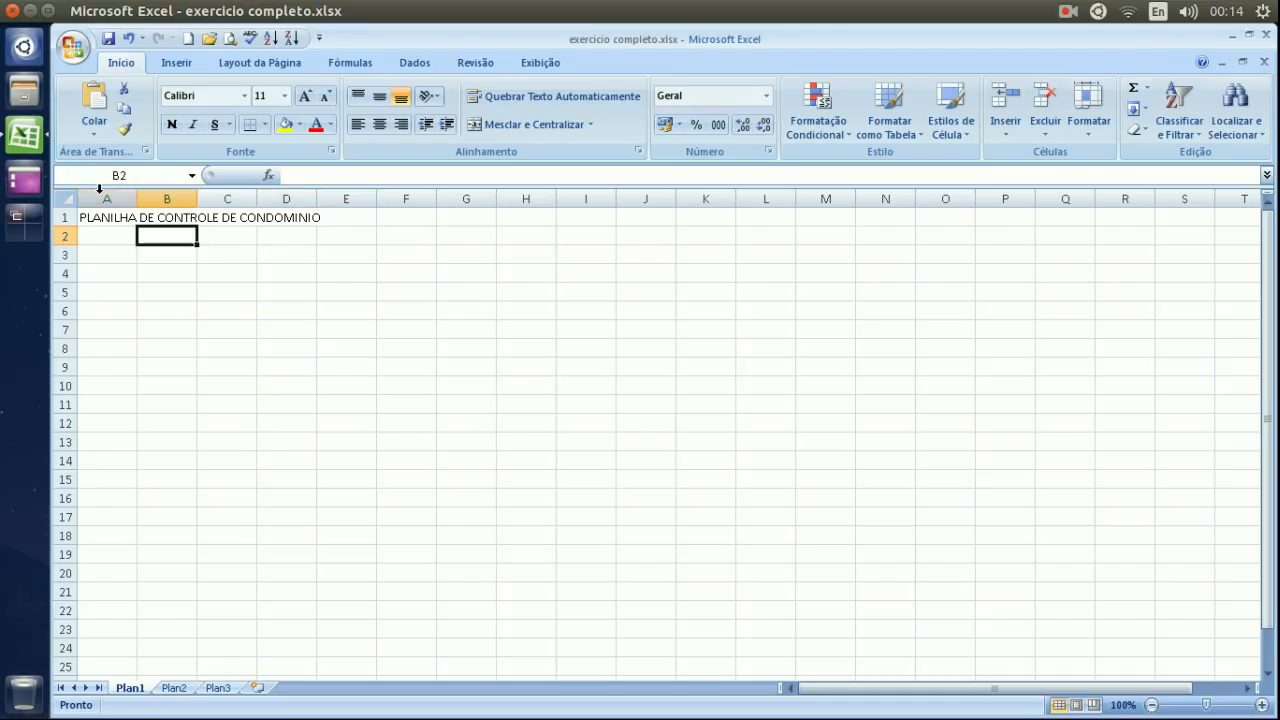
type("APT 01")
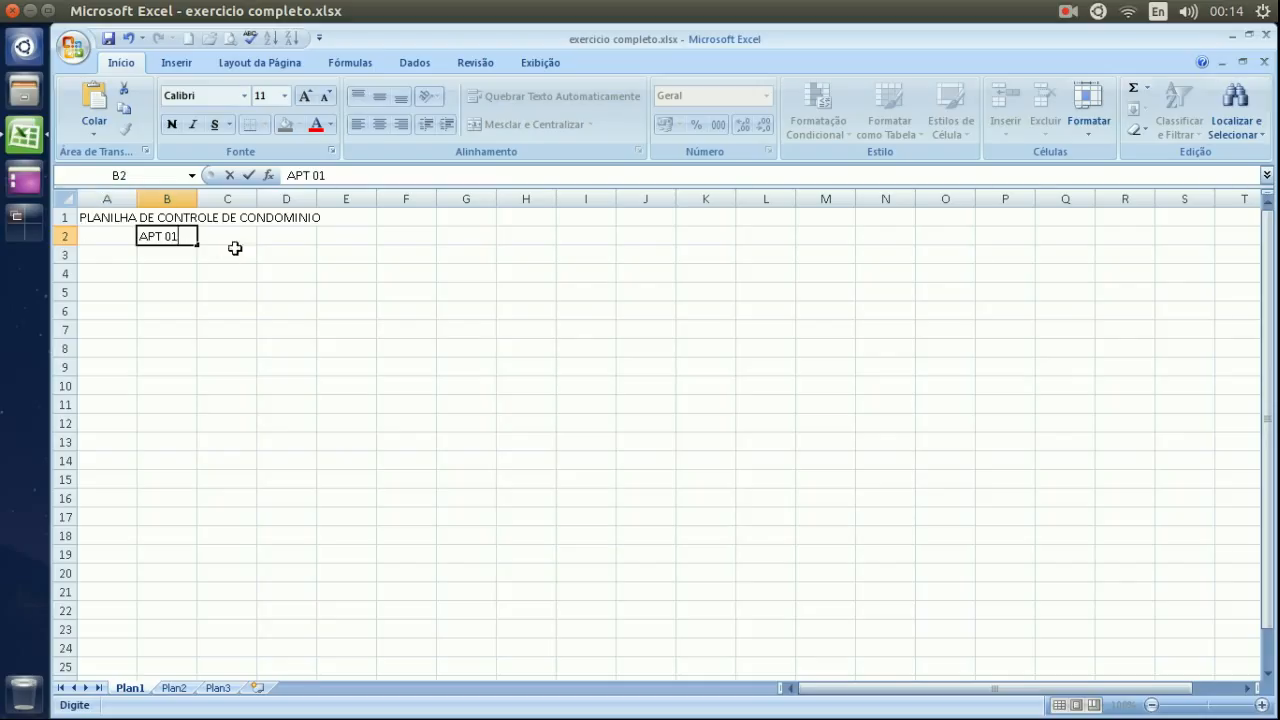
key("Return")
key("Down")
key("Down")
key("Down")
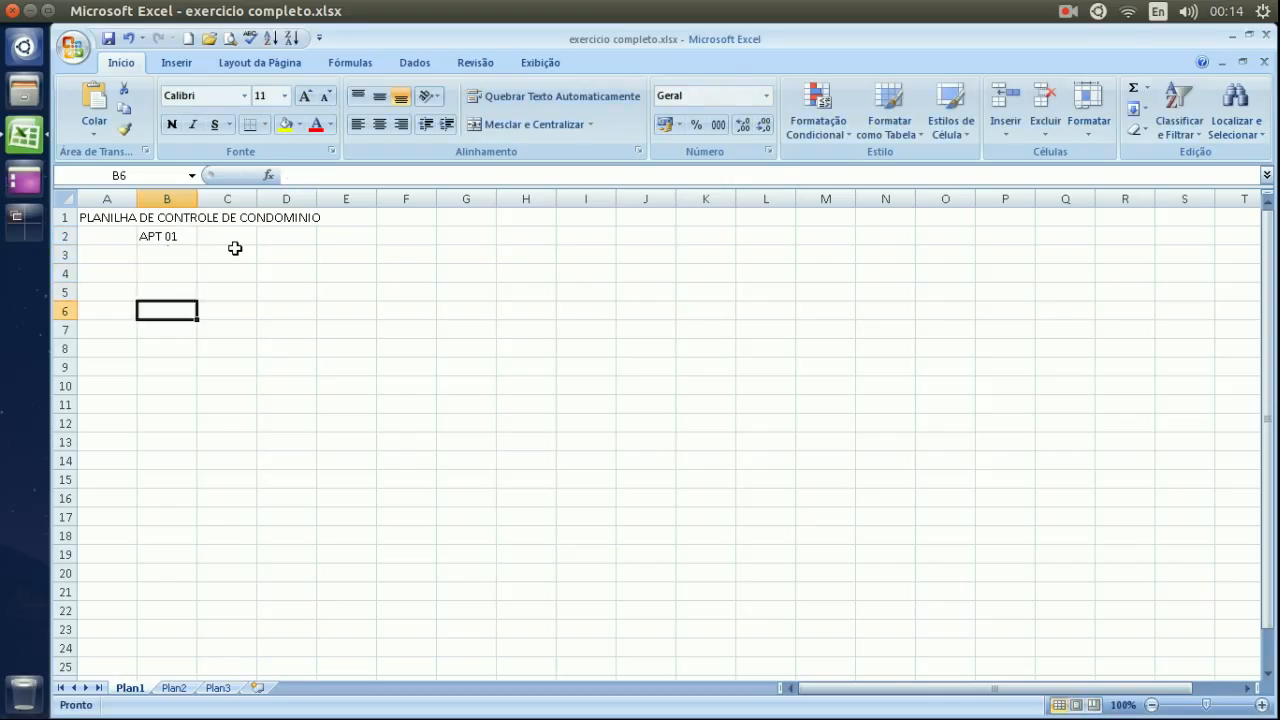
key("Right")
key("Right")
key("Right")
key("Right")
key("Left")
key("Left")
key("Left")
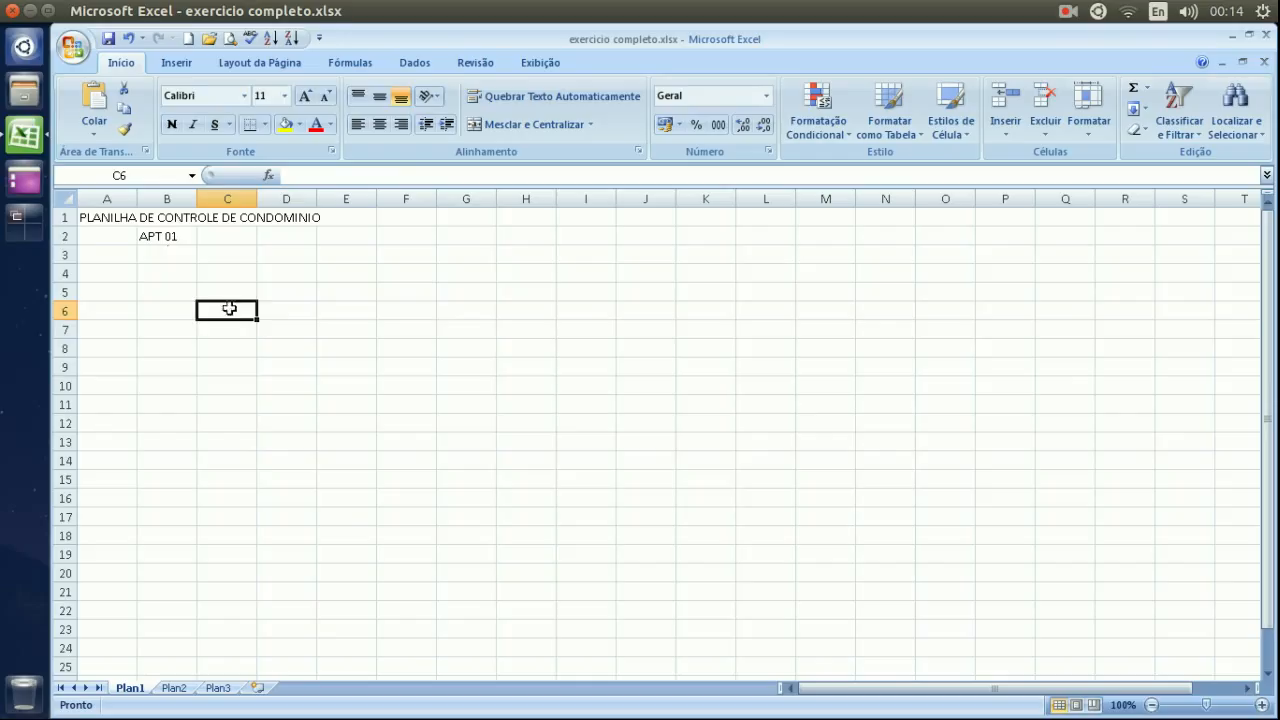
left_click(146, 175)
left_click(222, 310)
mouse_move(258, 317)
left_mouse_down()
mouse_move(303, 383)
mouse_move(385, 378)
mouse_move(494, 466)
mouse_move(234, 431)
mouse_move(233, 492)
mouse_move(246, 331)
mouse_move(238, 527)
mouse_move(226, 480)
mouse_move(254, 314)
mouse_move(369, 317)
mouse_move(206, 305)
mouse_move(126, 271)
mouse_move(220, 217)
mouse_move(221, 395)
mouse_move(220, 249)
mouse_move(320, 311)
mouse_move(526, 326)
mouse_move(179, 299)
mouse_move(223, 269)
mouse_move(223, 400)
mouse_move(409, 389)
mouse_move(307, 316)
mouse_move(258, 314)
mouse_move(420, 417)
mouse_move(583, 437)
mouse_move(689, 356)
mouse_move(523, 423)
mouse_move(263, 311)
mouse_move(629, 317)
mouse_move(300, 306)
mouse_move(248, 363)
mouse_move(251, 471)
mouse_move(250, 310)
left_mouse_up()
Autofill the apartment headings from APT 01 in B2 across row 2 to APT 05 in F2
left_click(175, 235)
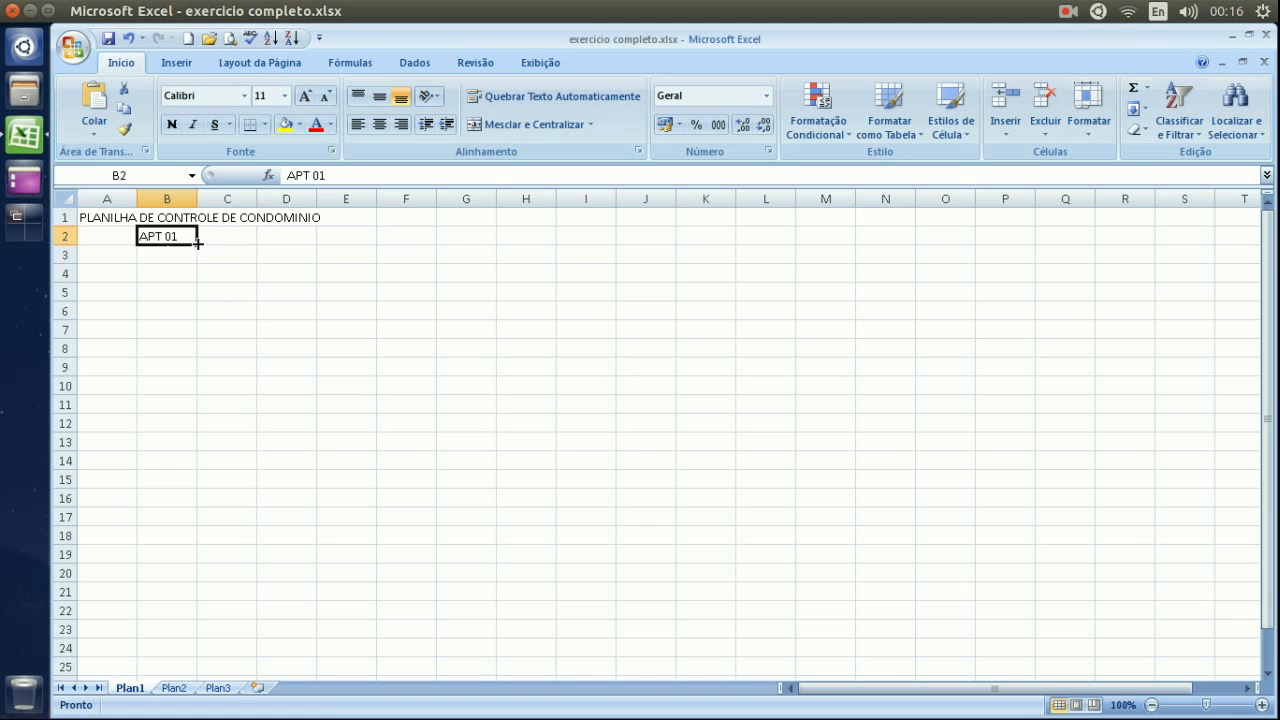
left_click_drag(198, 243, 357, 233)
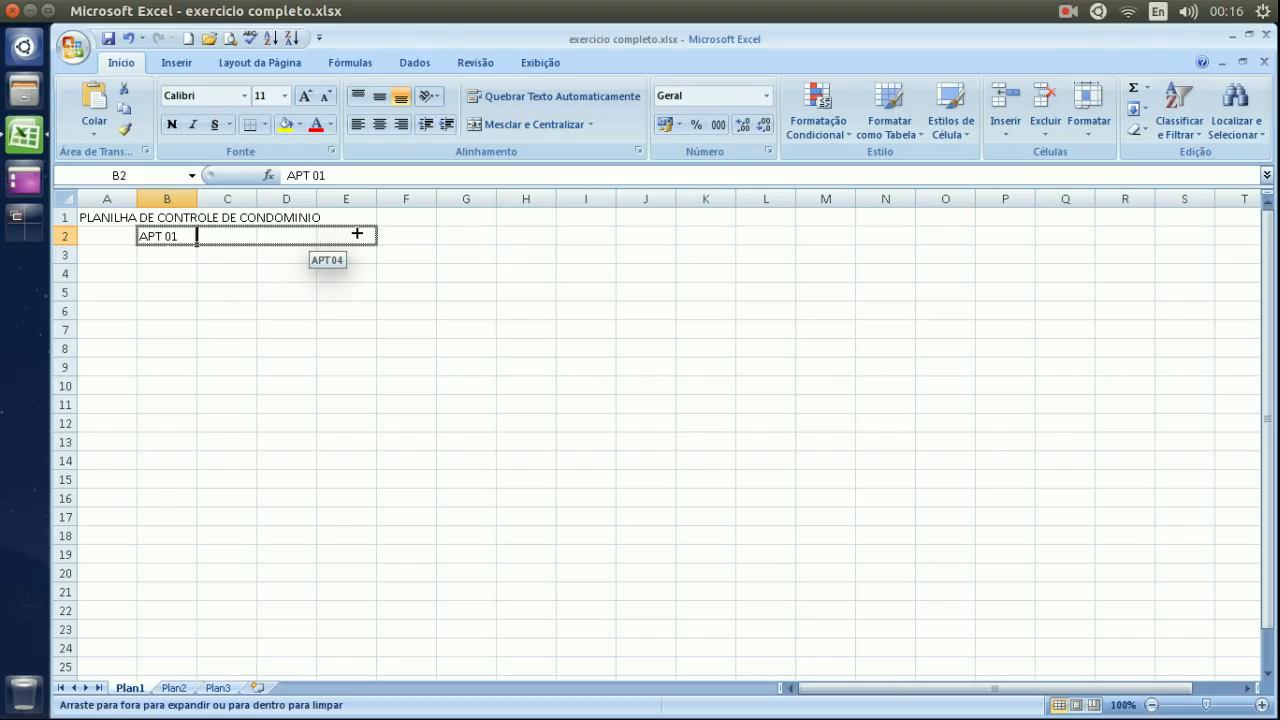
left_click_drag(357, 233, 424, 242)
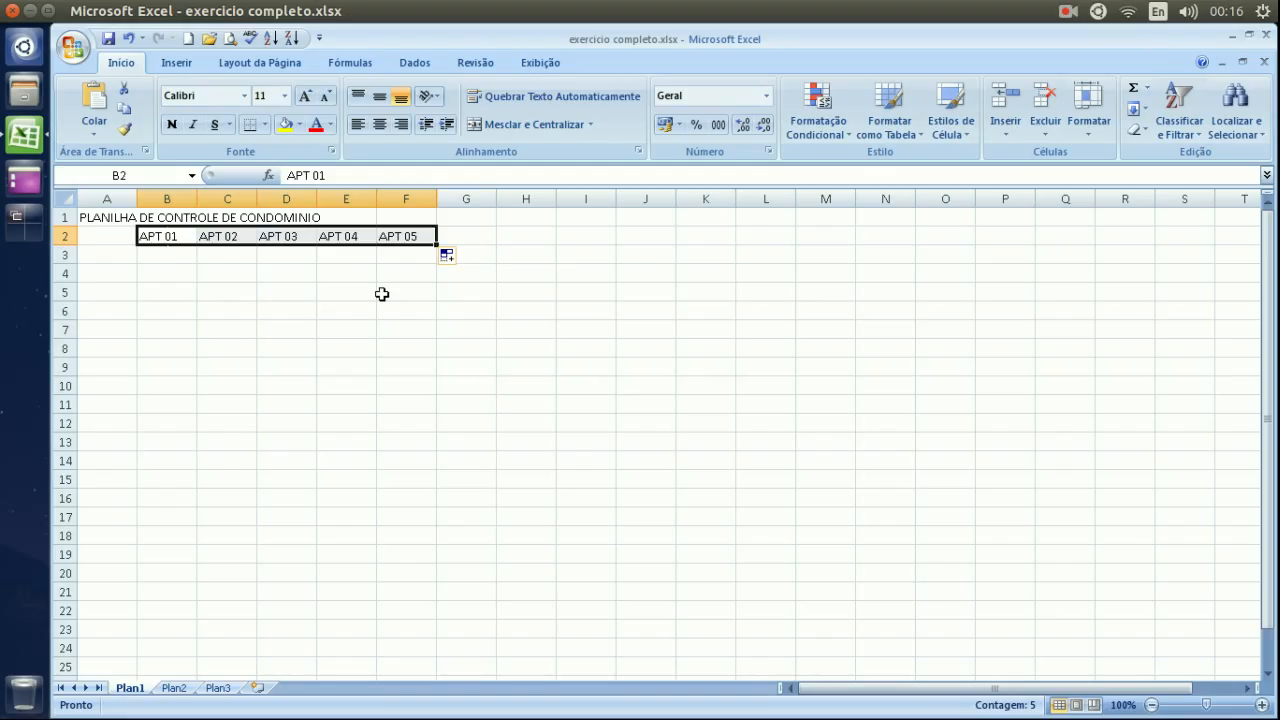
Enter the first block label, BLC 01, in cell A3
left_click(120, 256)
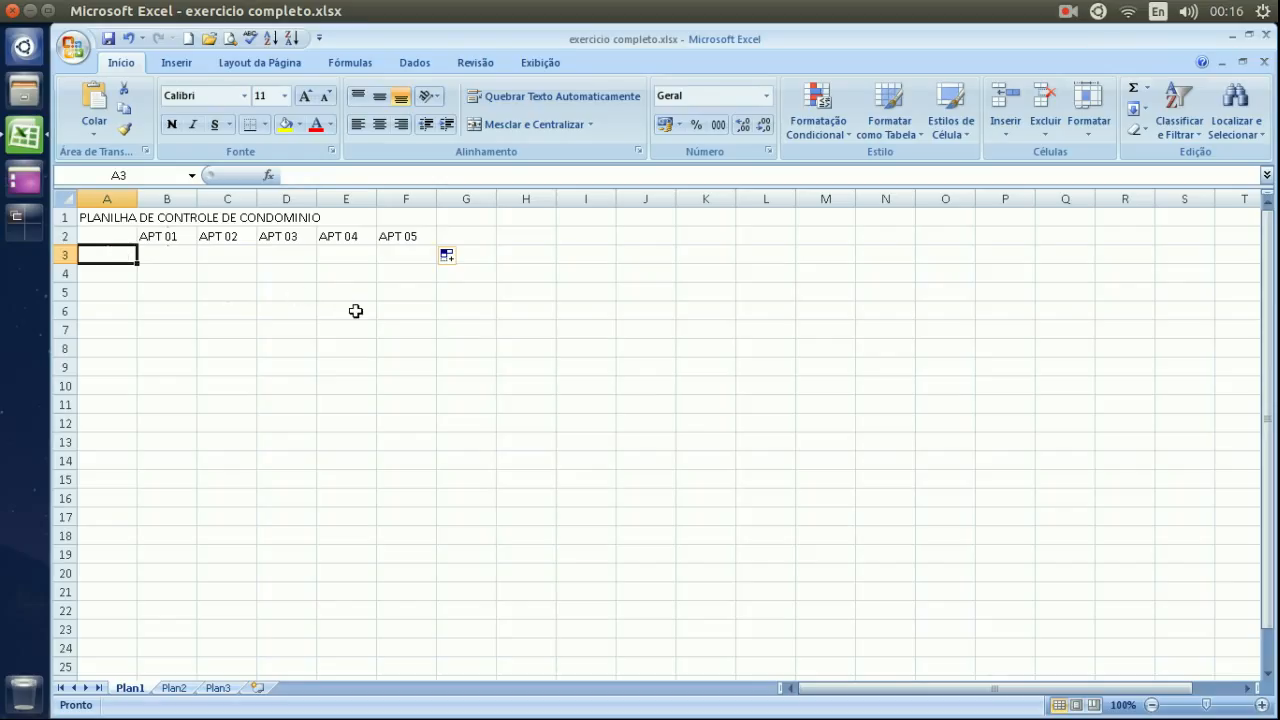
type("BLC")
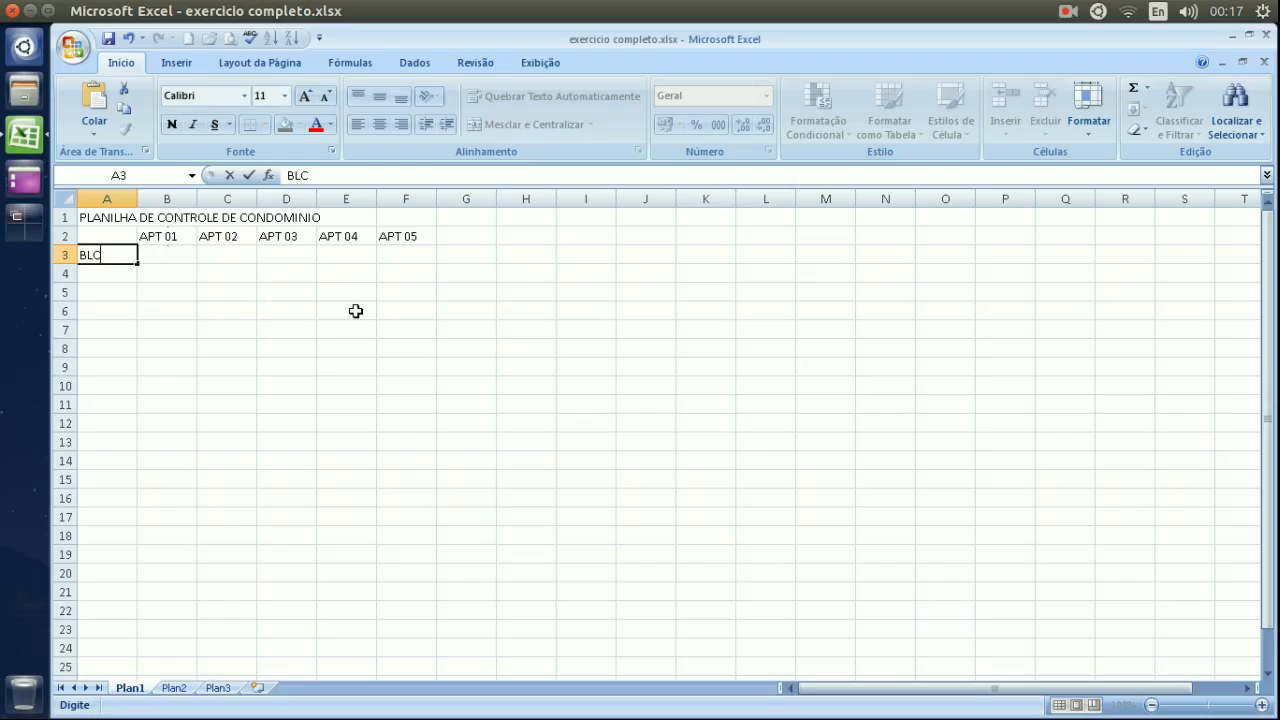
type(" 01")
key("Return")
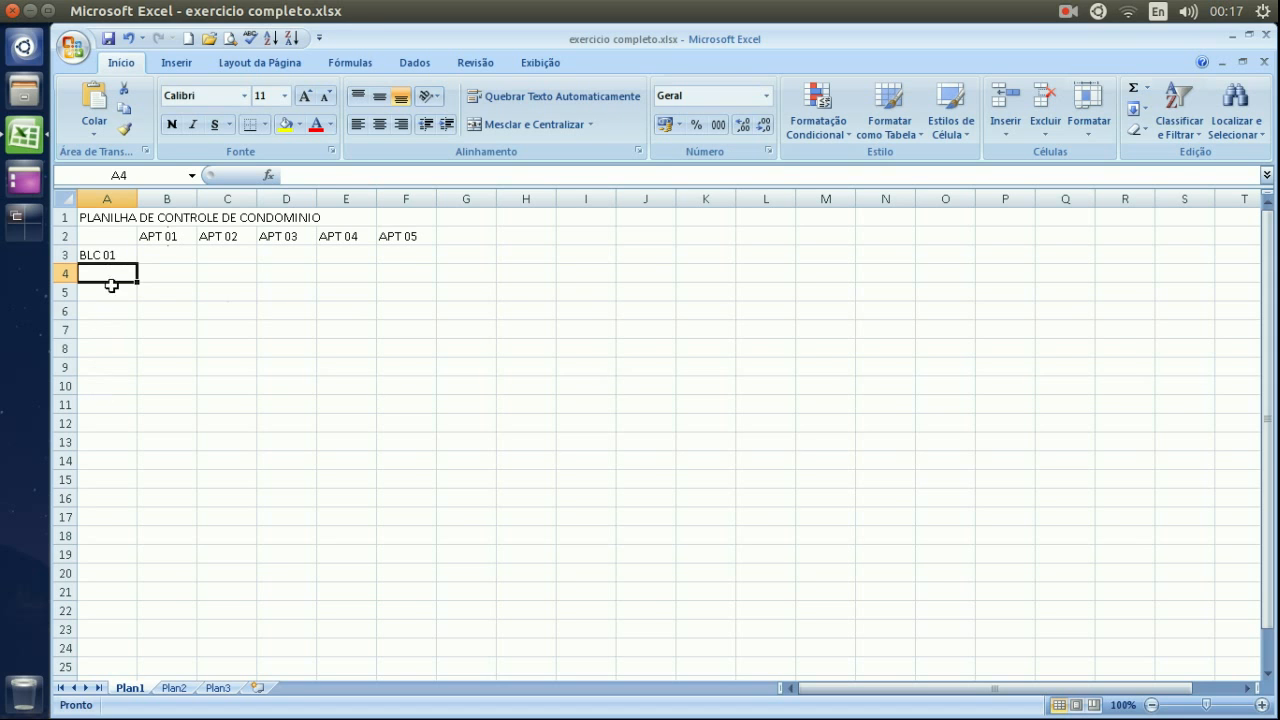
Autofill the block labels from BLC 01 in A3 down column A to BLC 08 in A10
left_click(100, 254)
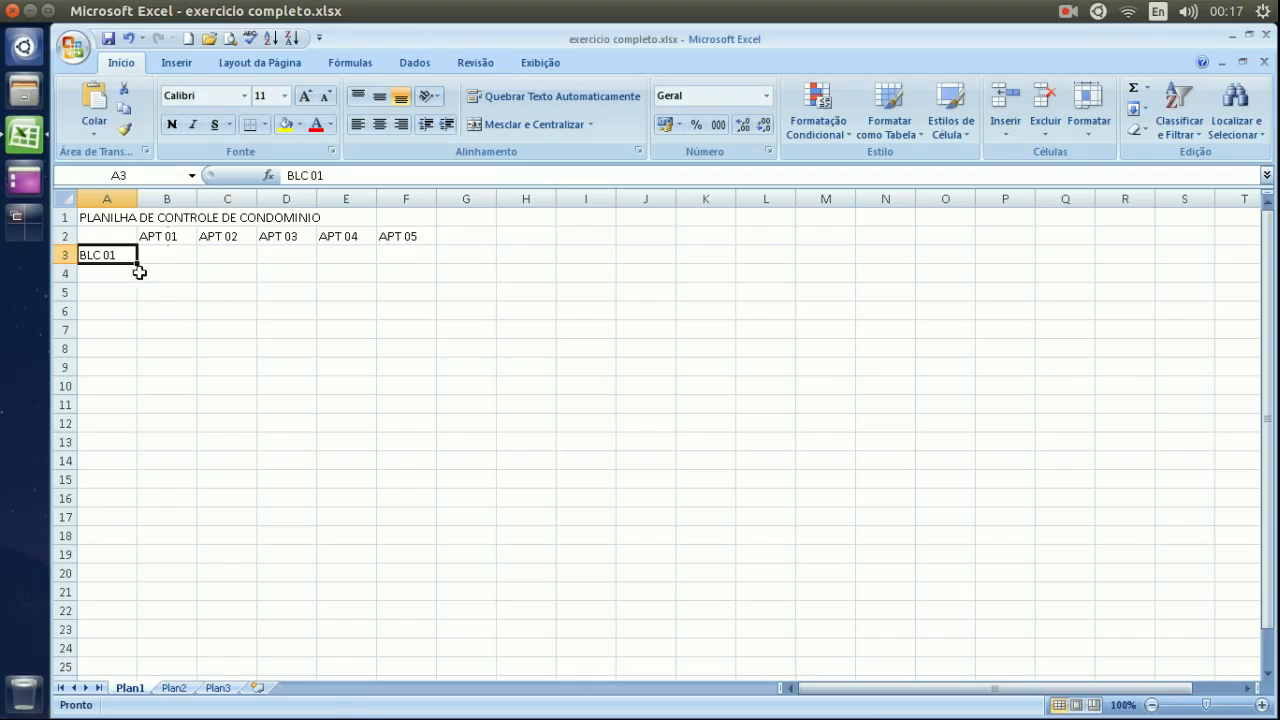
left_click_drag(137, 264, 143, 396)
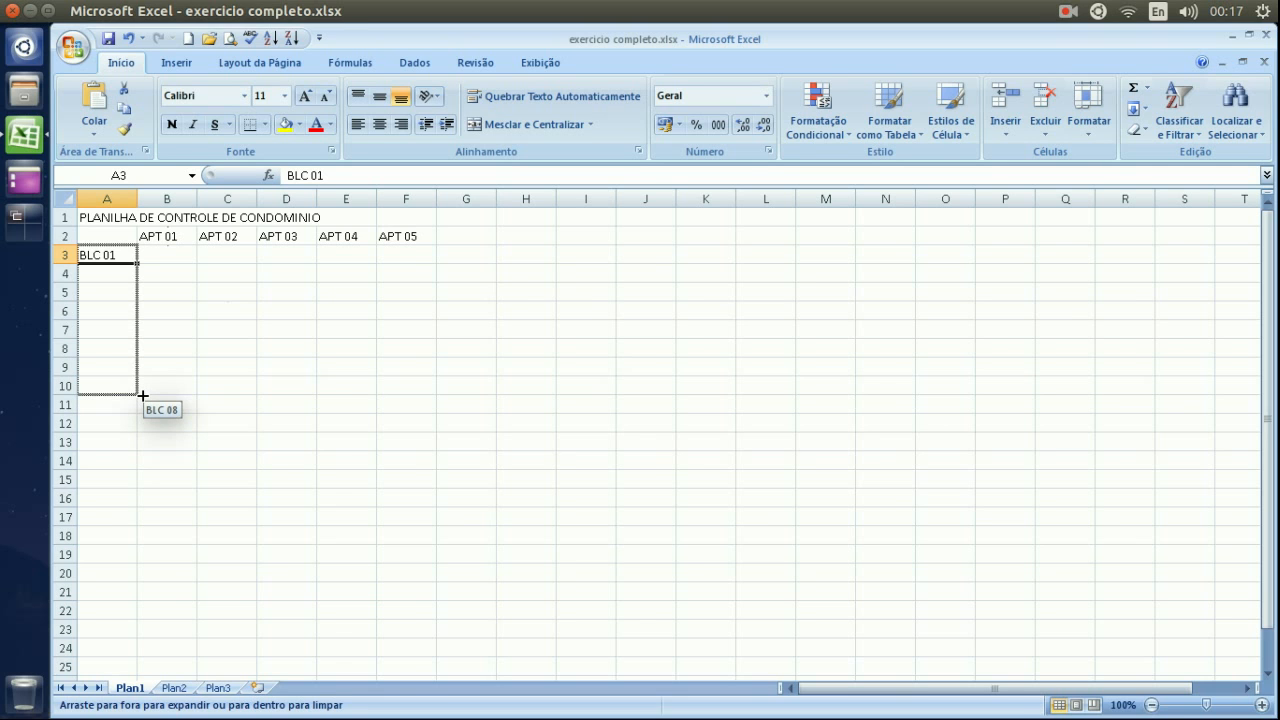
left_click_drag(143, 396, 143, 396)
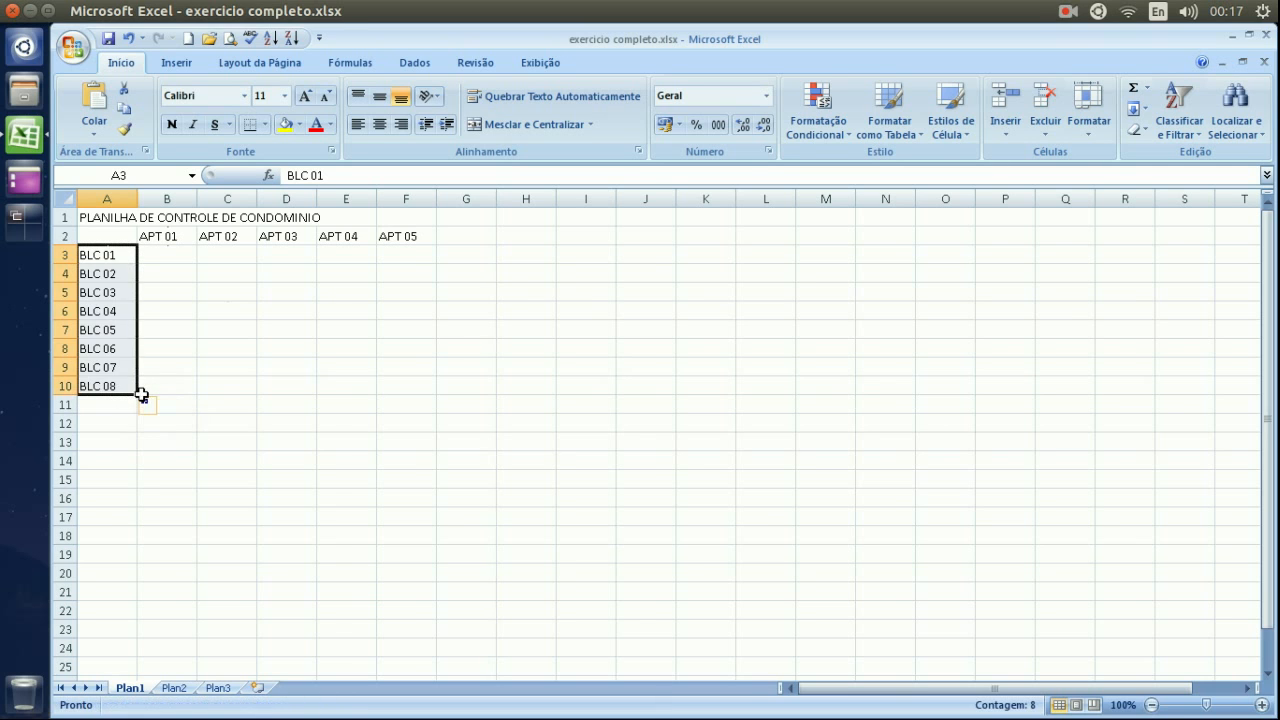
left_click(460, 356)
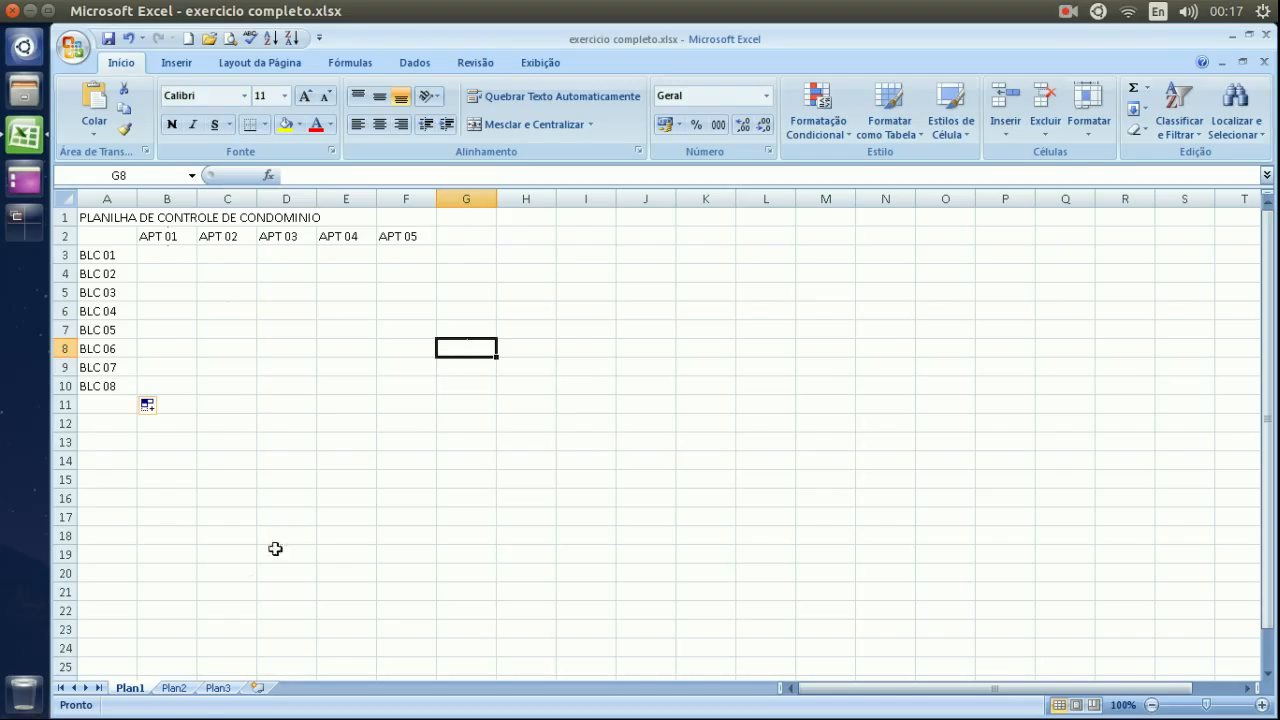
Rename the sheet Plan1 as CONDOMINIO
double_click(141, 688)
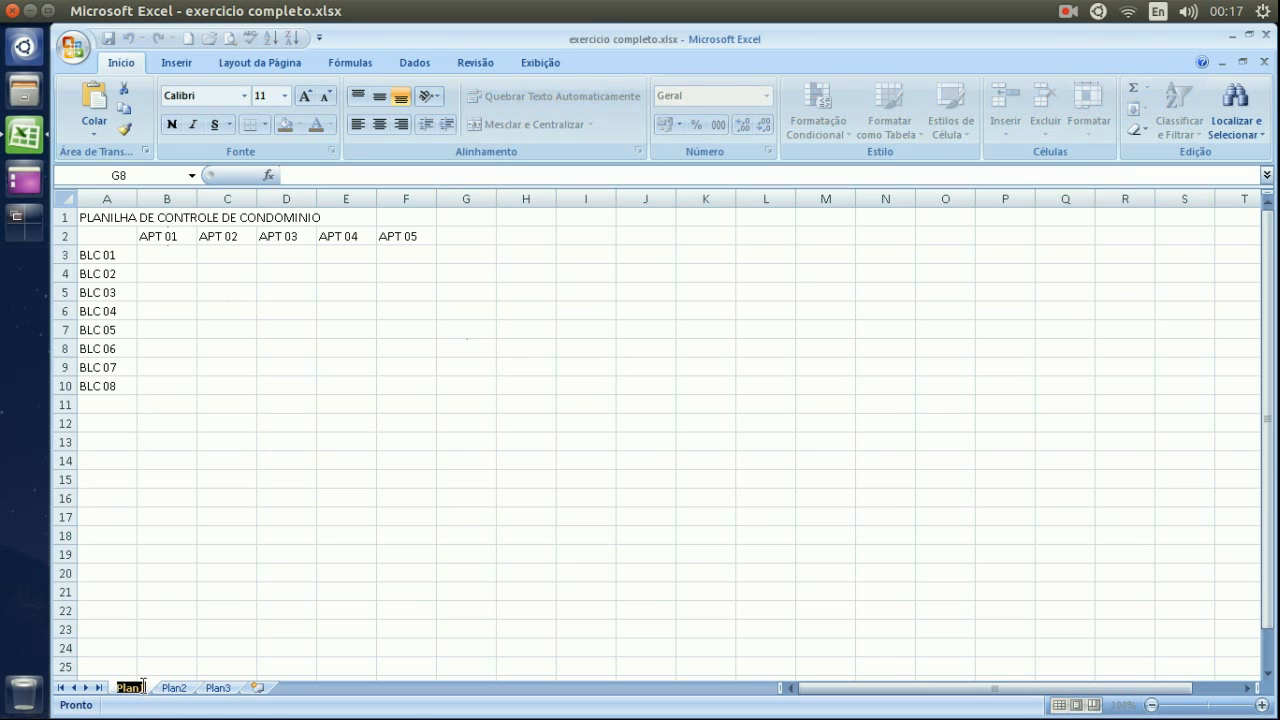
type("C")
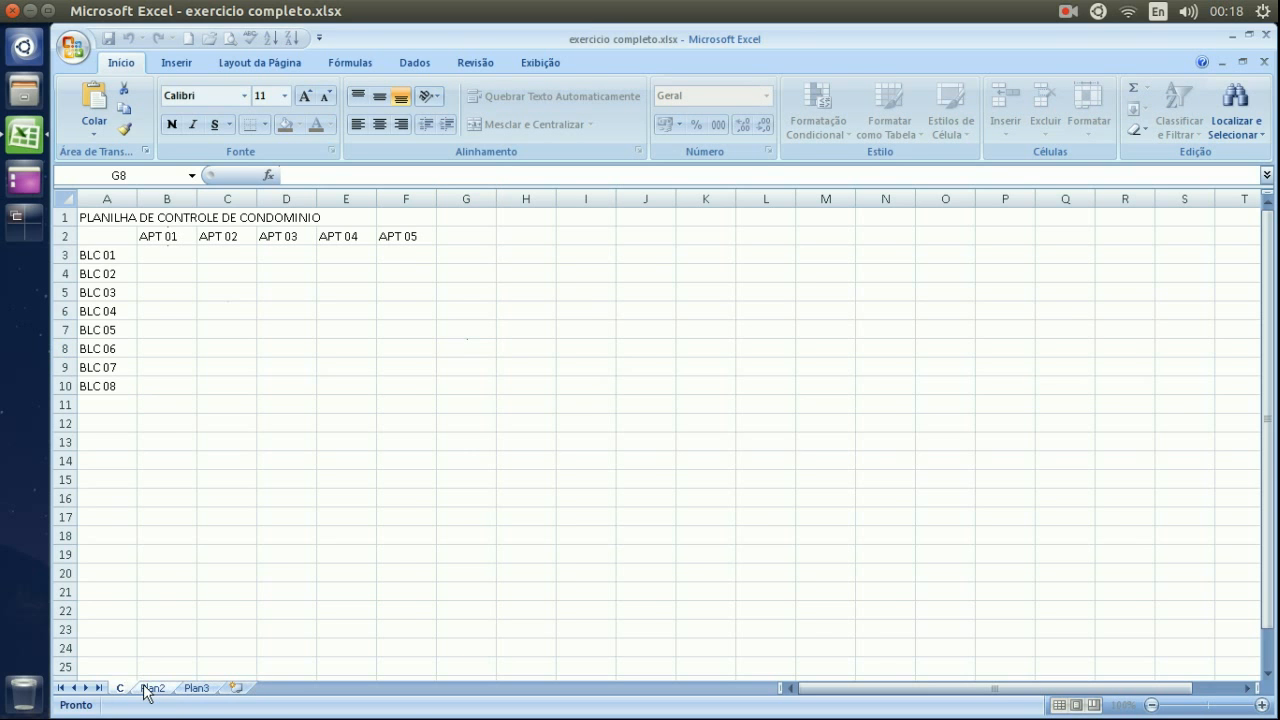
type("ONTROLE DE CONDO")
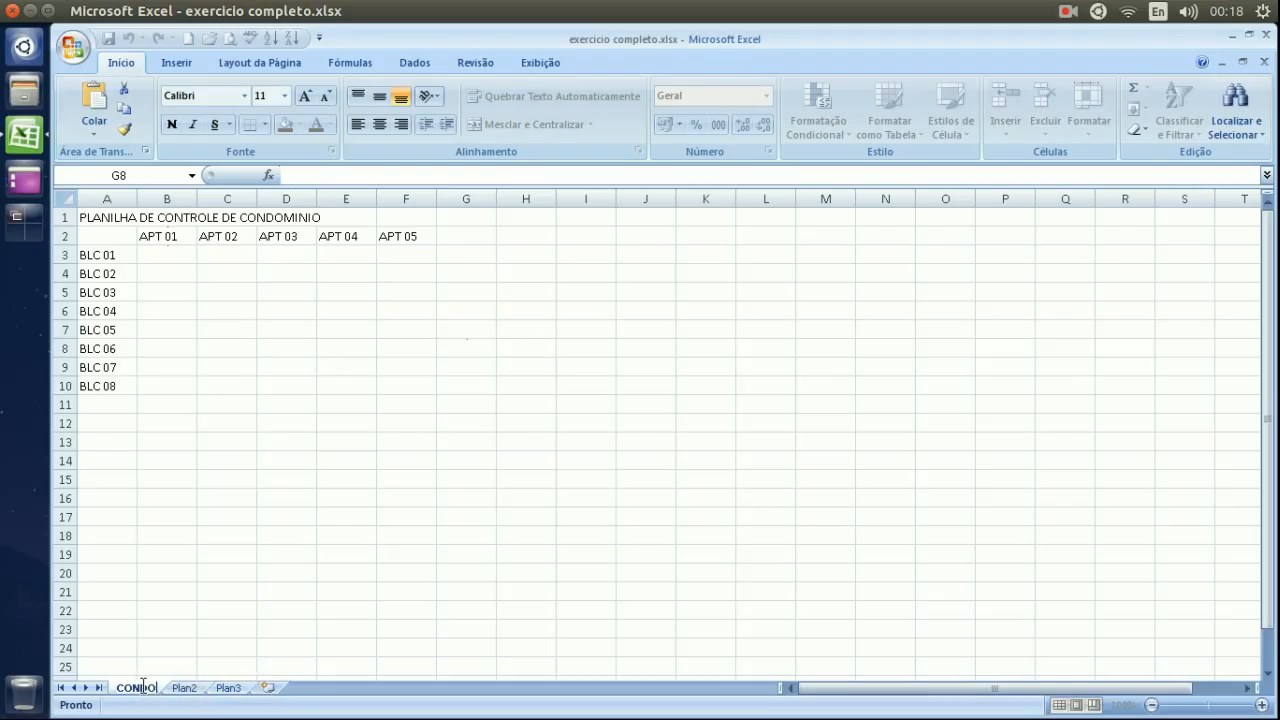
type("MINIO")
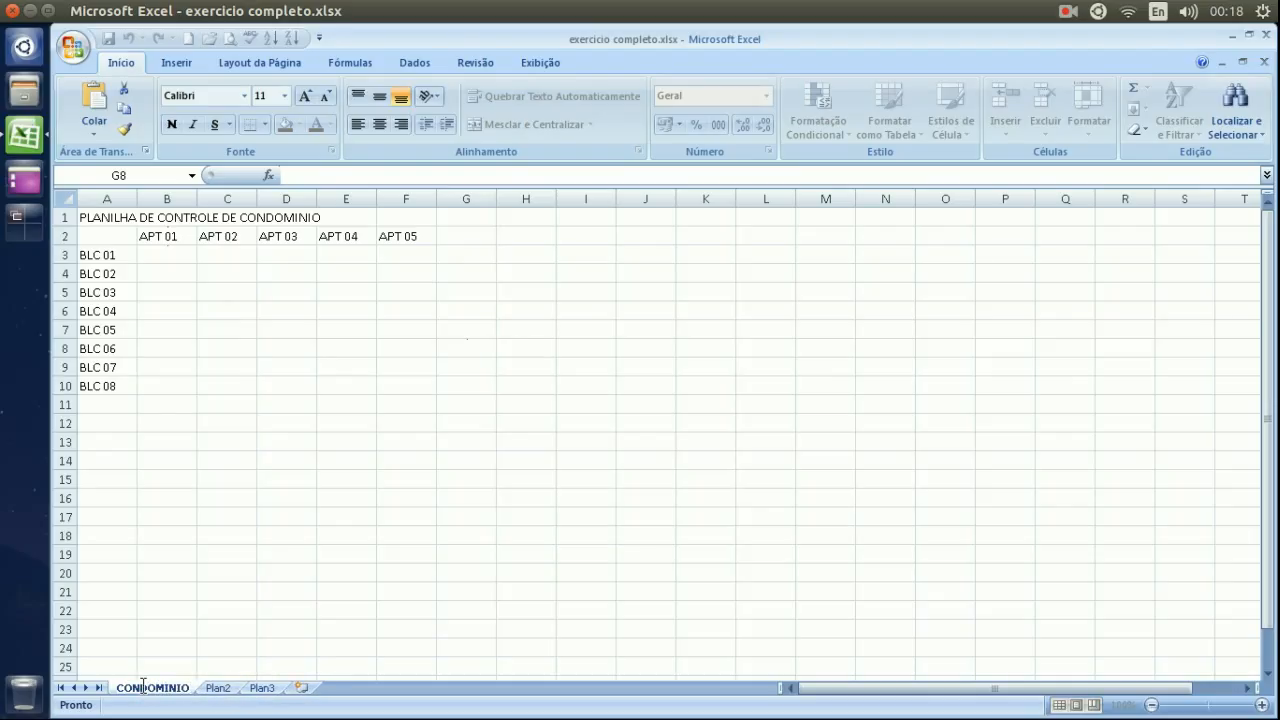
key("Return")
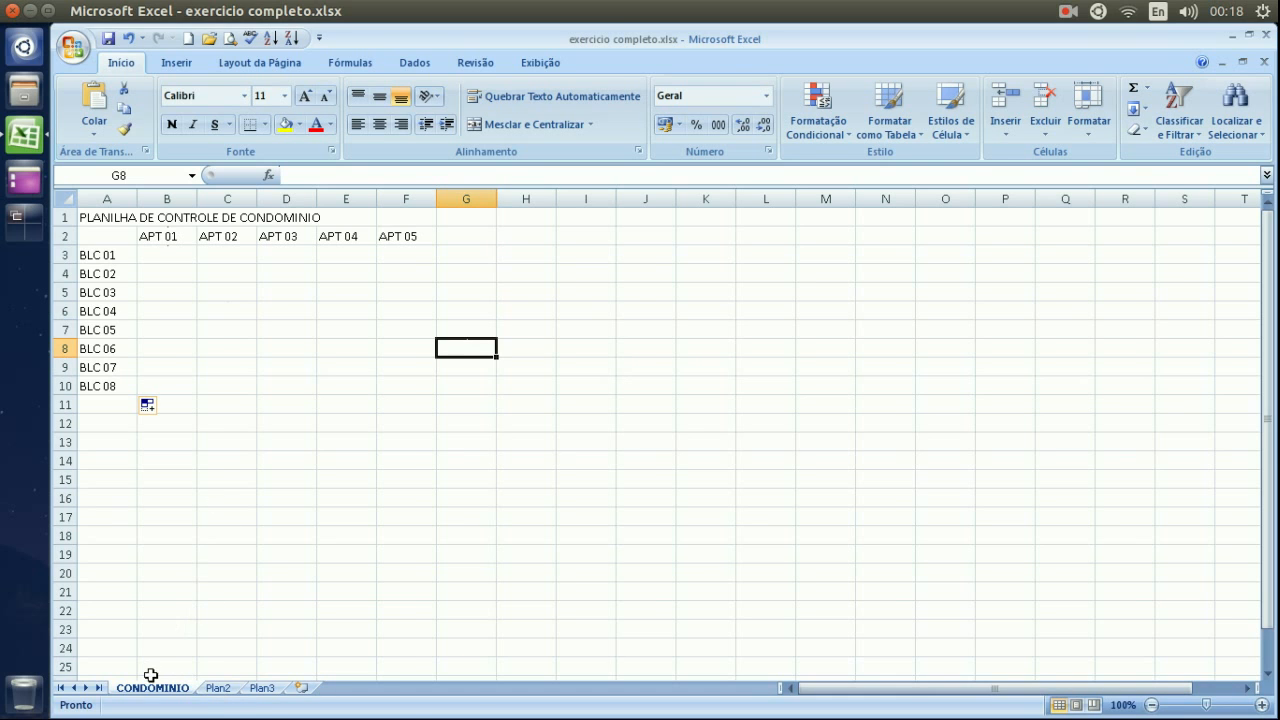
On sheet Plan2, enter JAN in cell E5 and autofill the months down to DEZ in E16
left_click(224, 689)
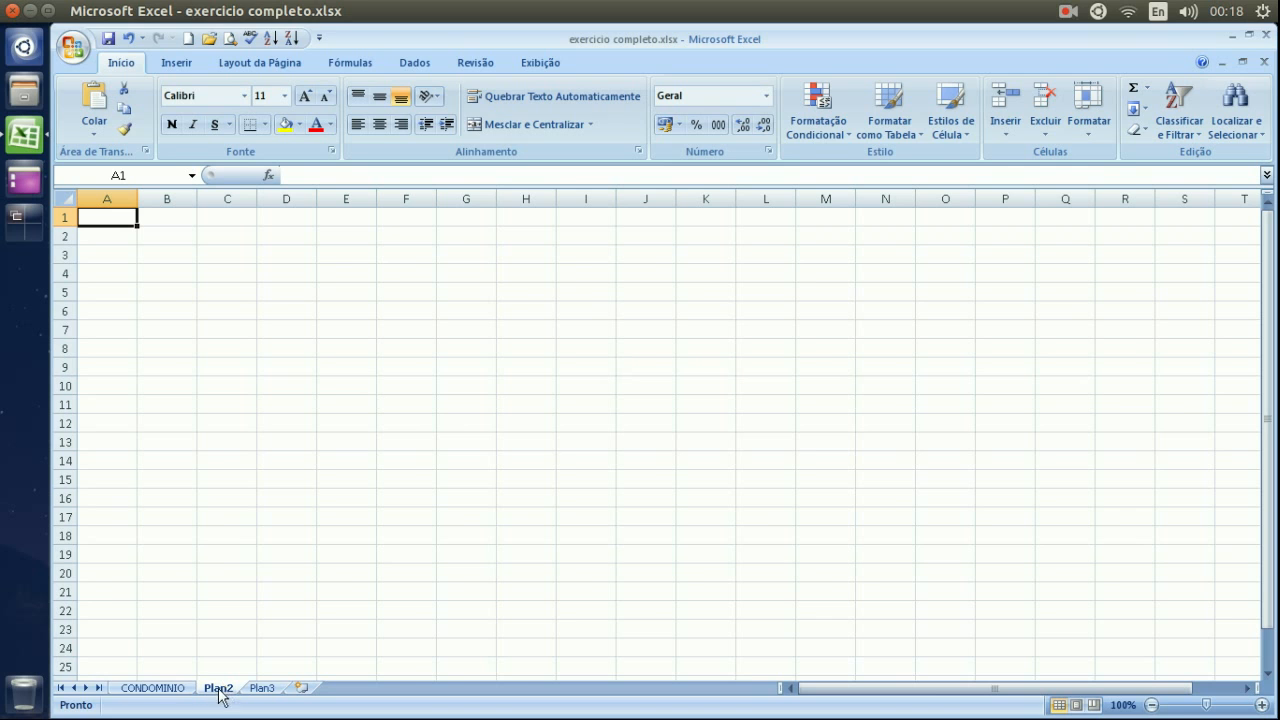
left_click(143, 690)
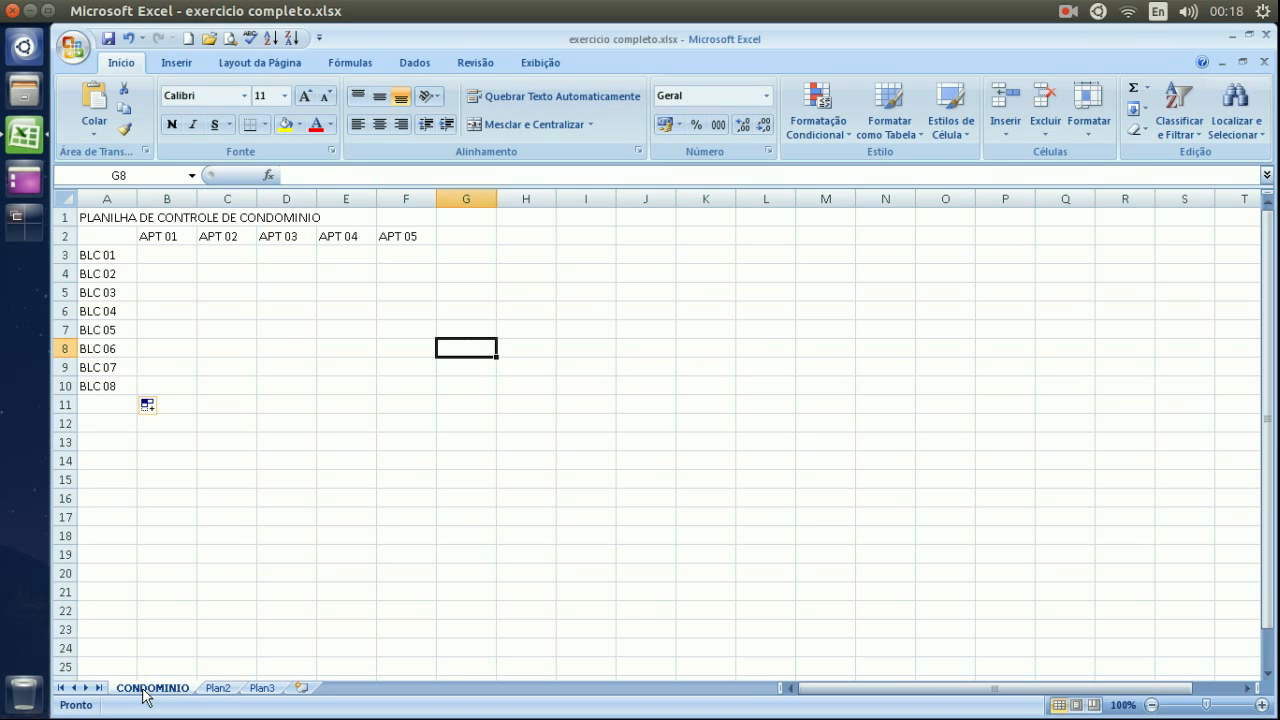
left_click(217, 689)
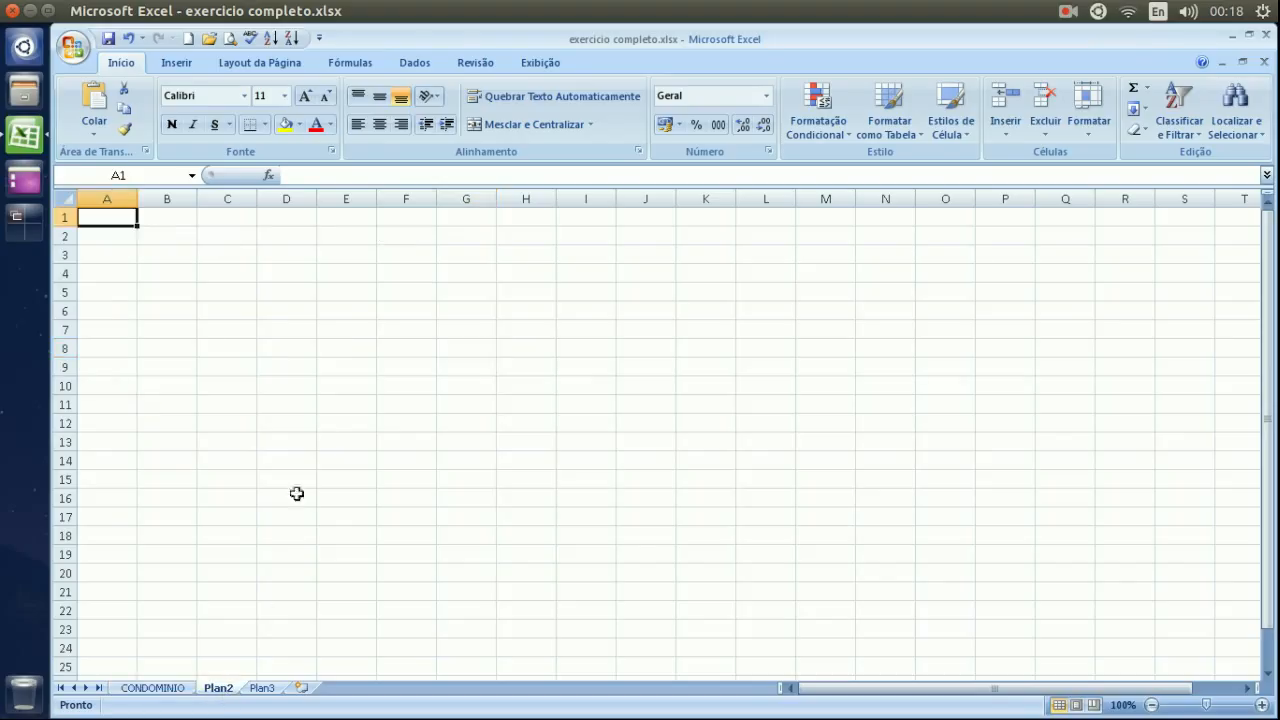
left_click(350, 297)
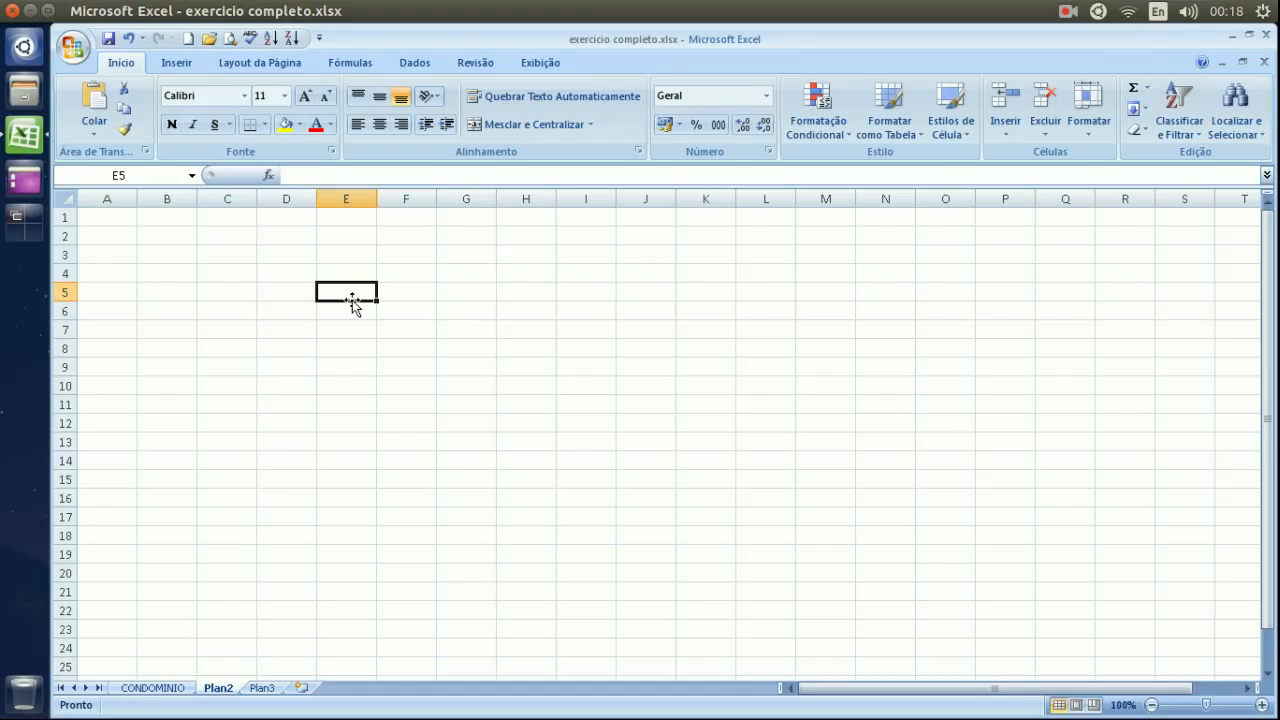
type("JAN")
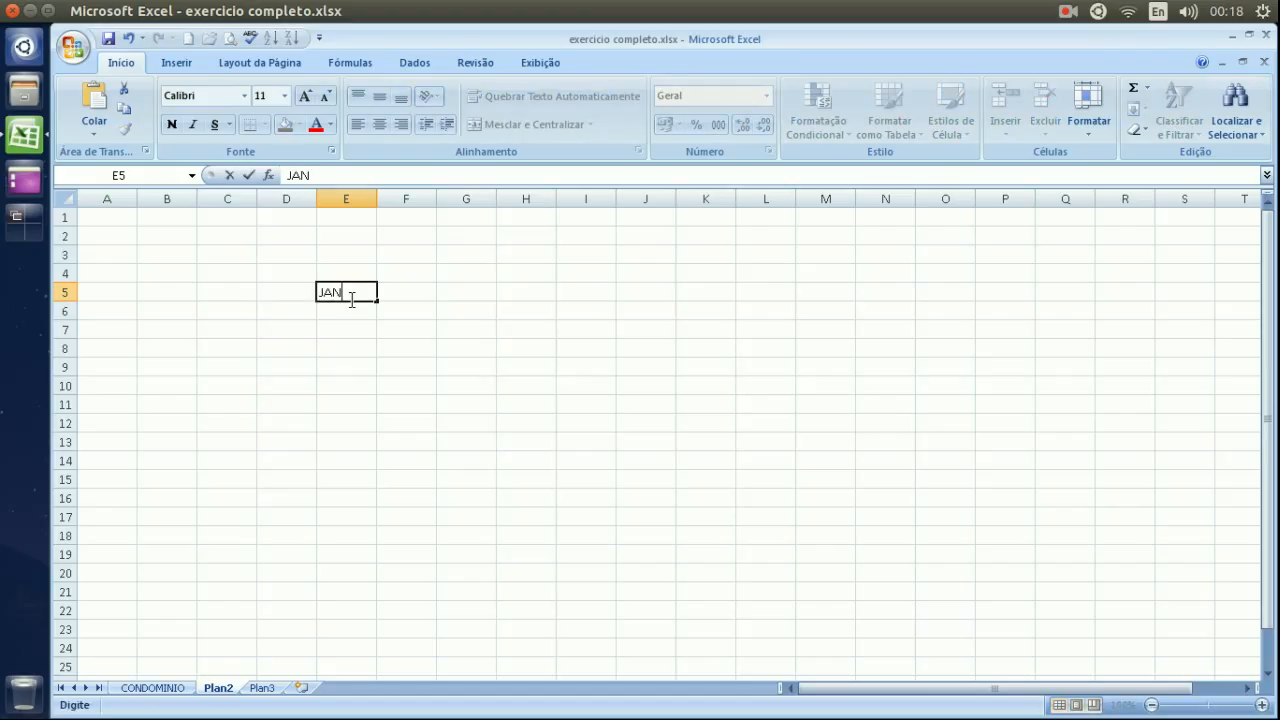
key("Return")
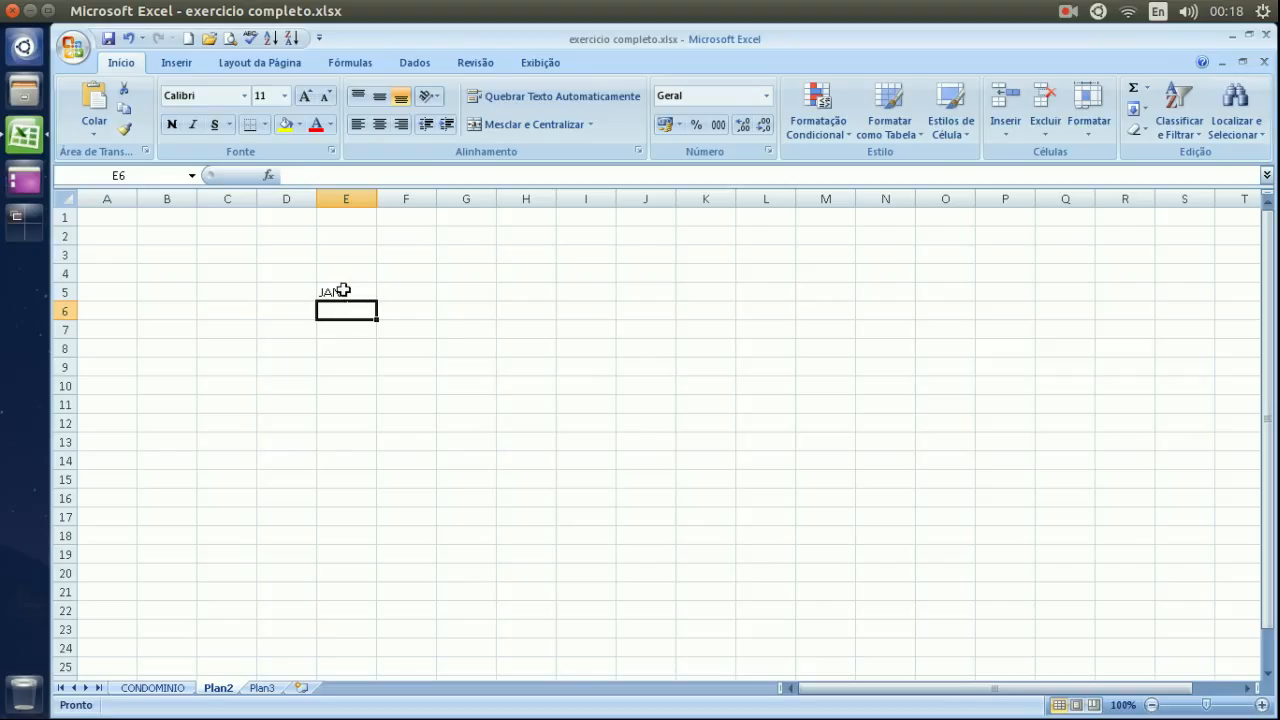
left_click(340, 290)
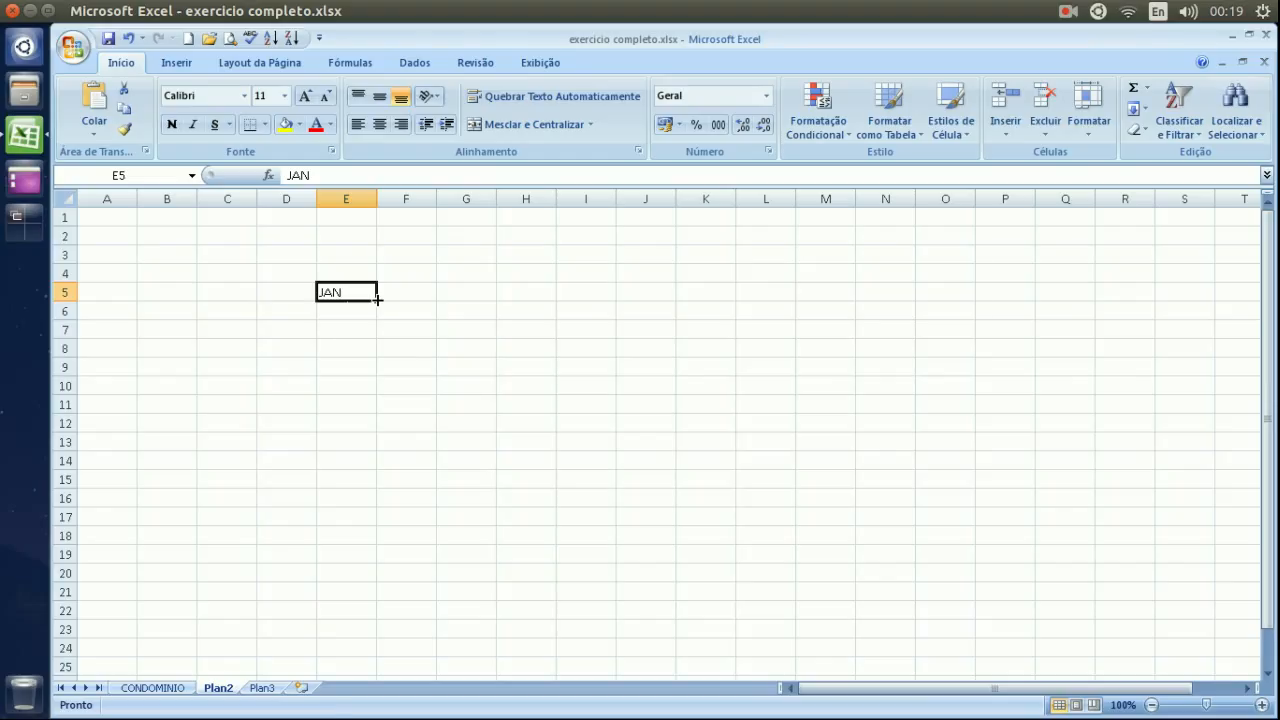
left_click_drag(378, 299, 383, 506)
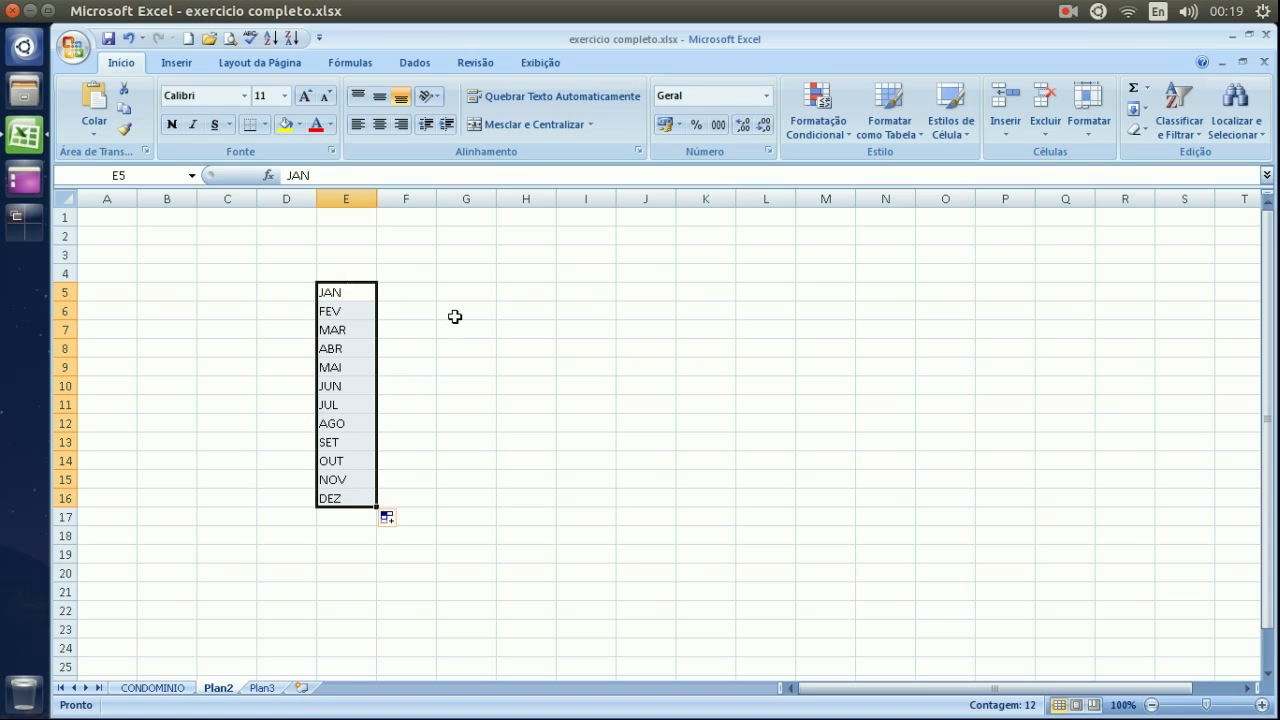
Autofill the months from JAN in E5 across row 5 to DEZ in P5
left_click(346, 296)
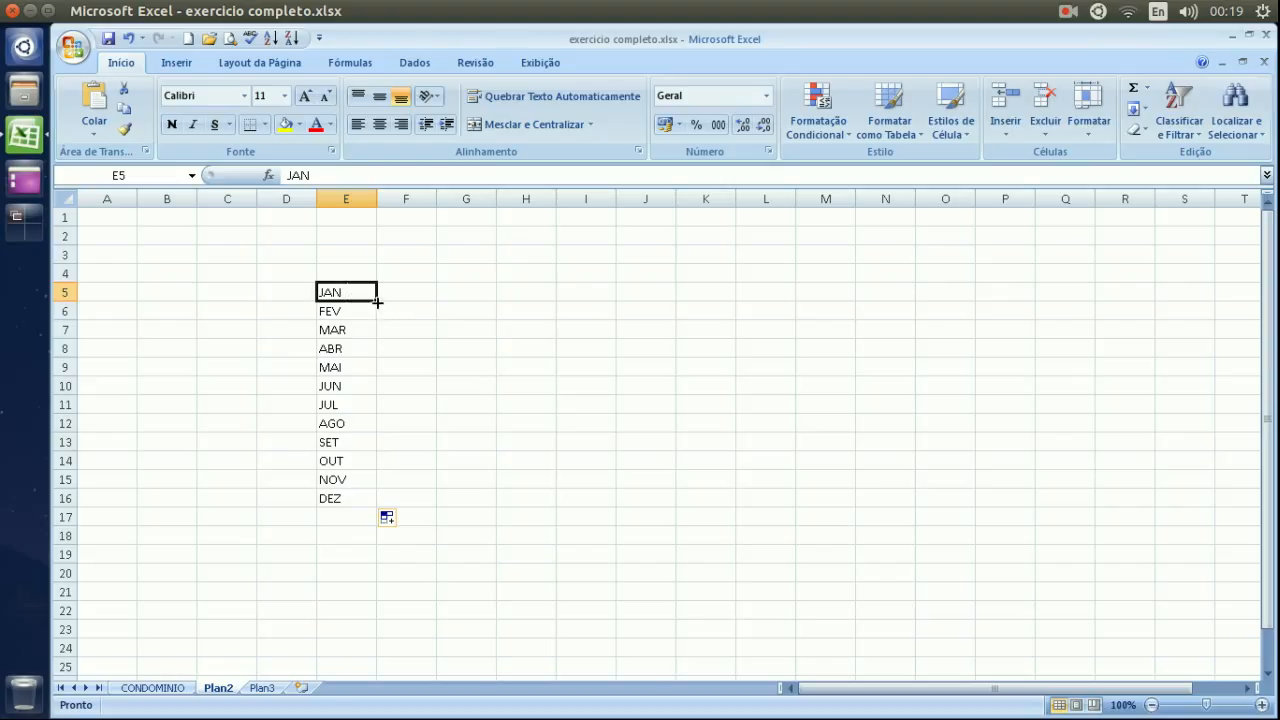
left_click_drag(380, 305, 727, 293)
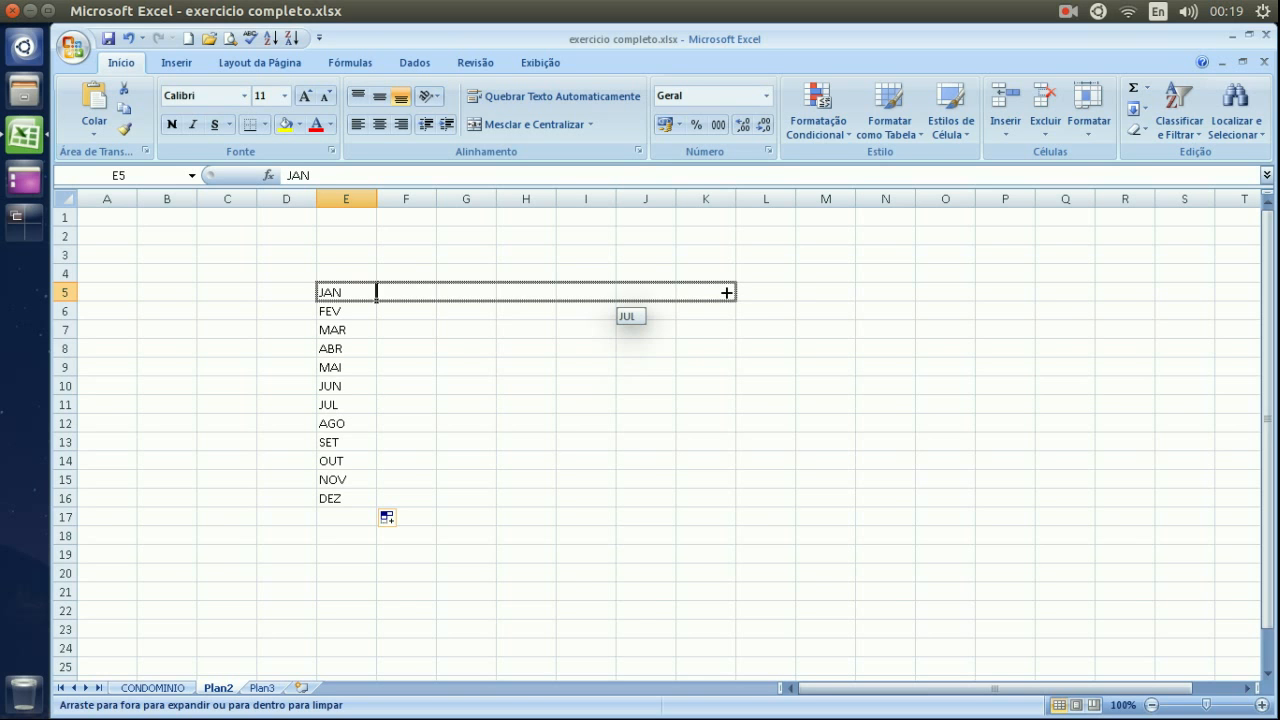
left_click_drag(727, 292, 1016, 290)
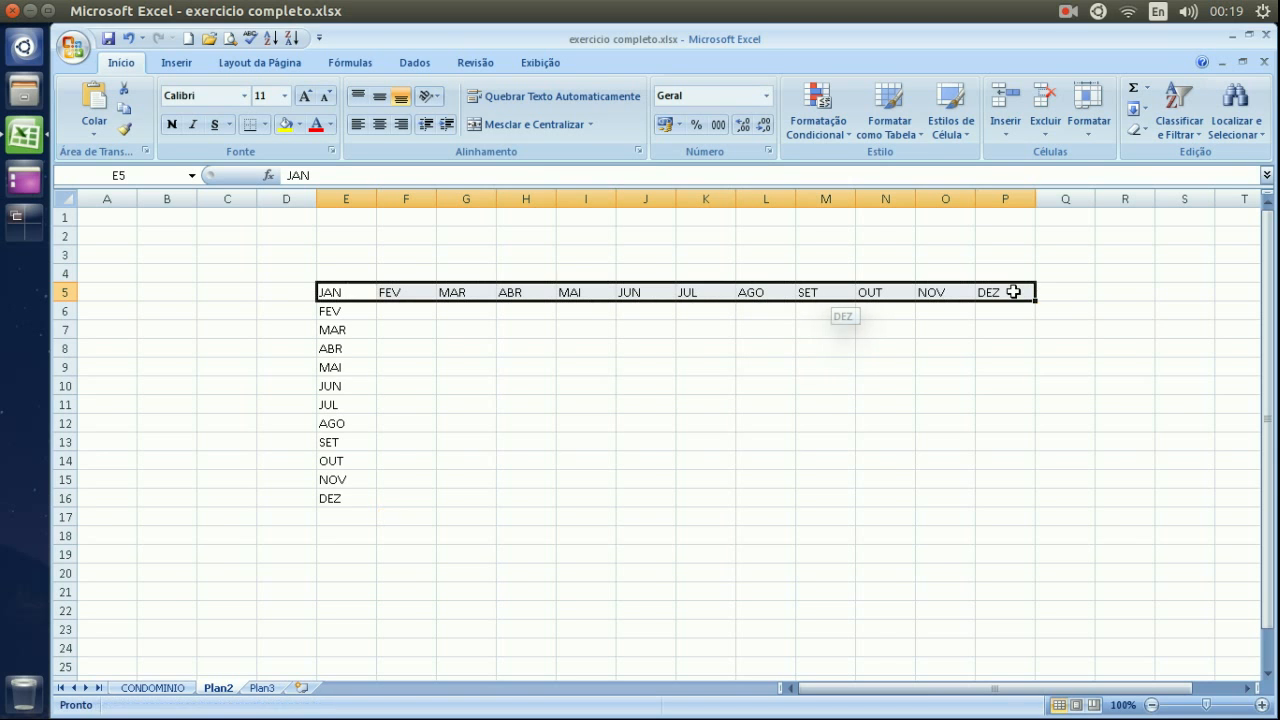
left_click(829, 391)
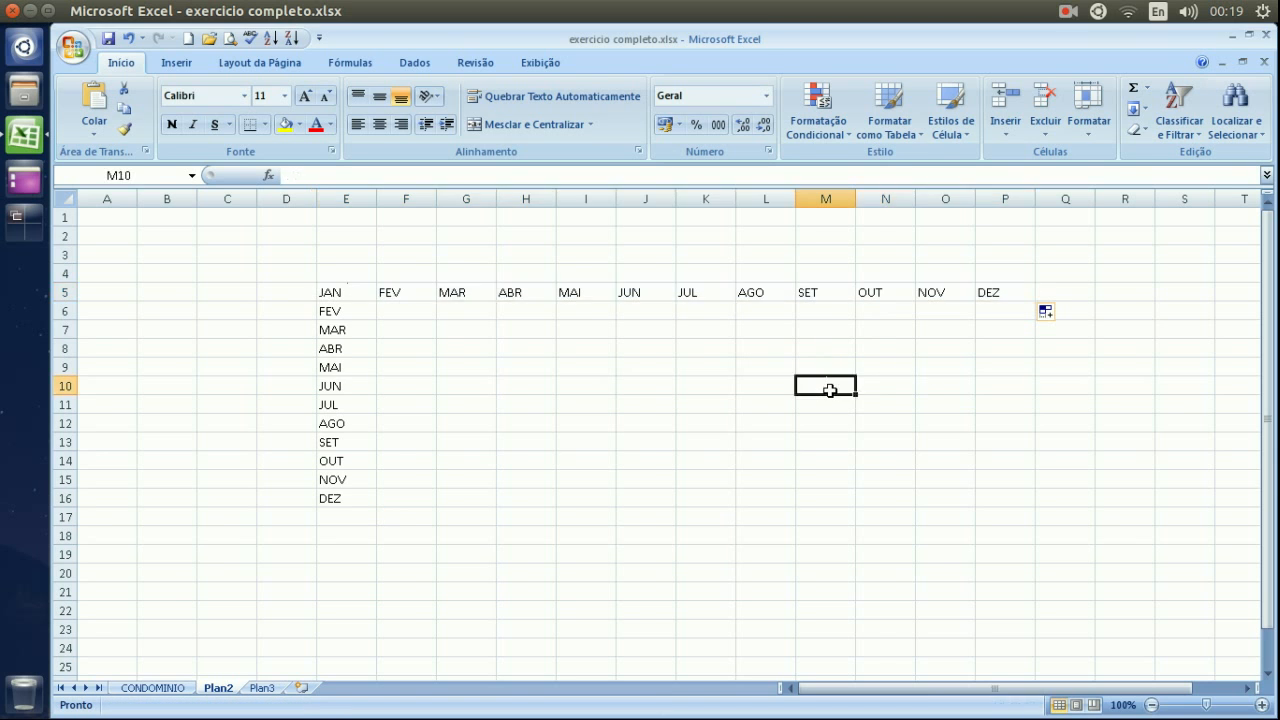
Enter SEGUNDA in cell I10 and try to autofill the weekdays down column I
left_click(578, 389)
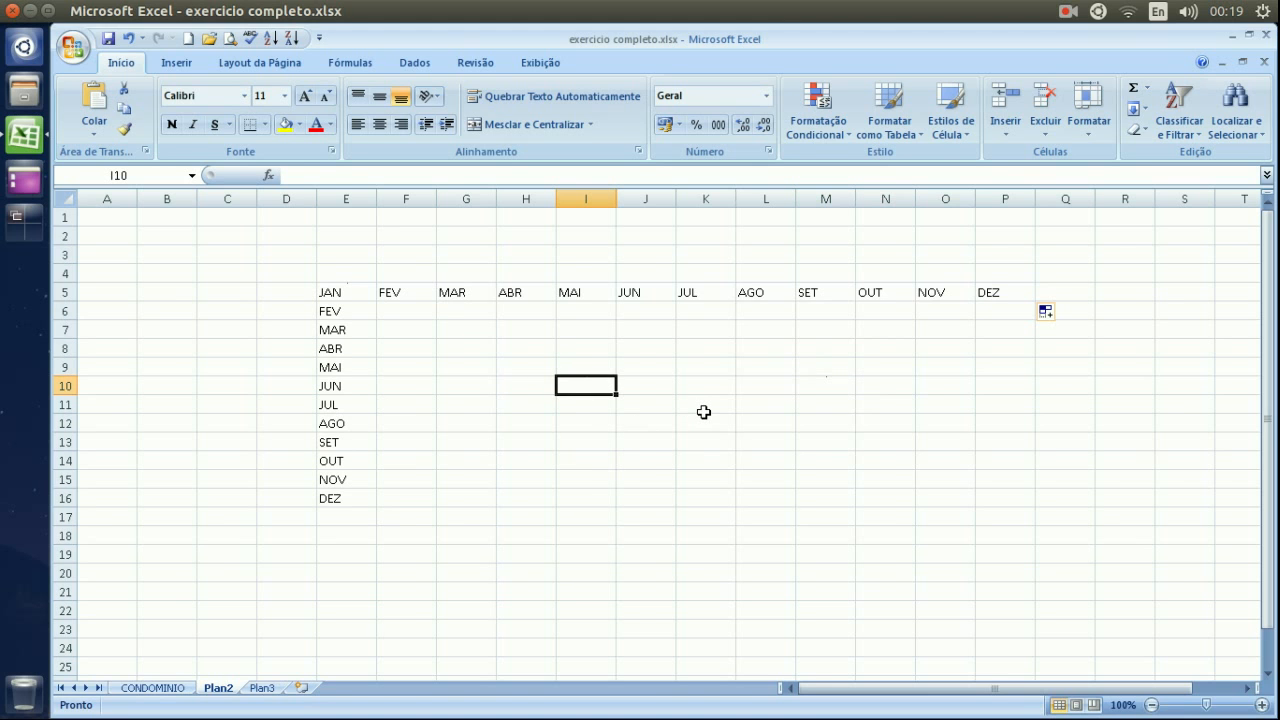
type("SEGU")
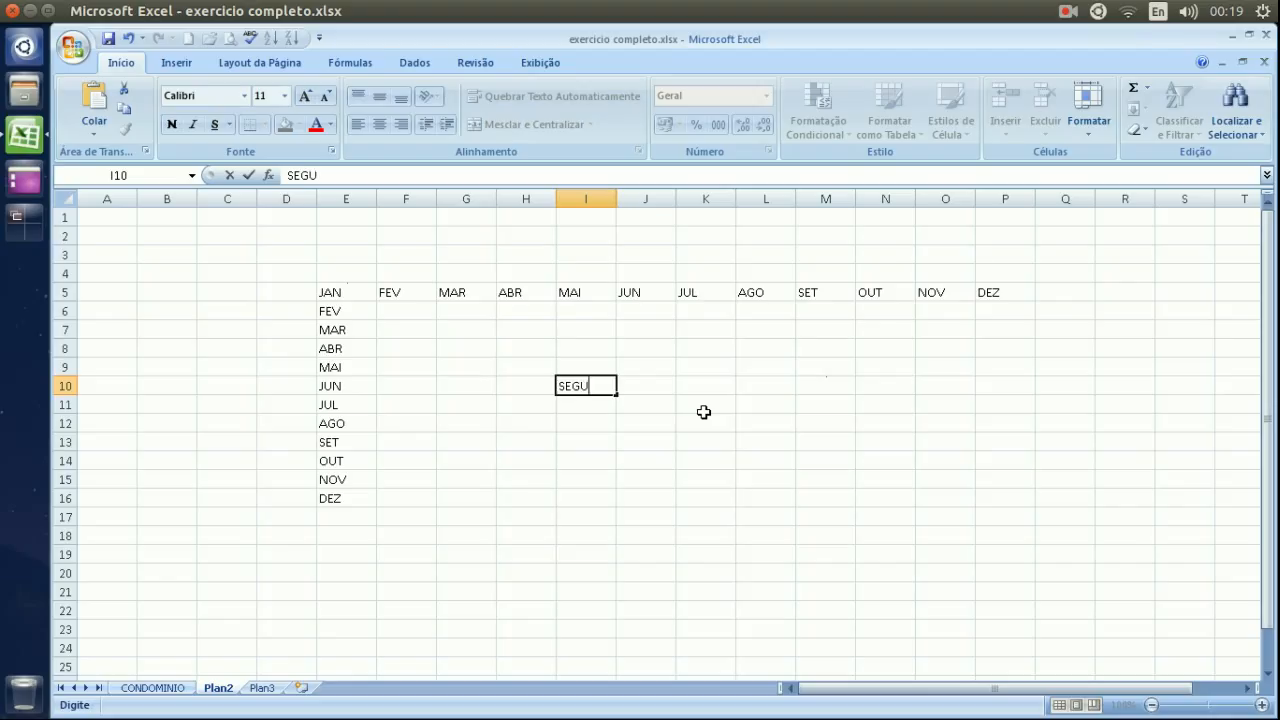
type("NDA")
key("Return")
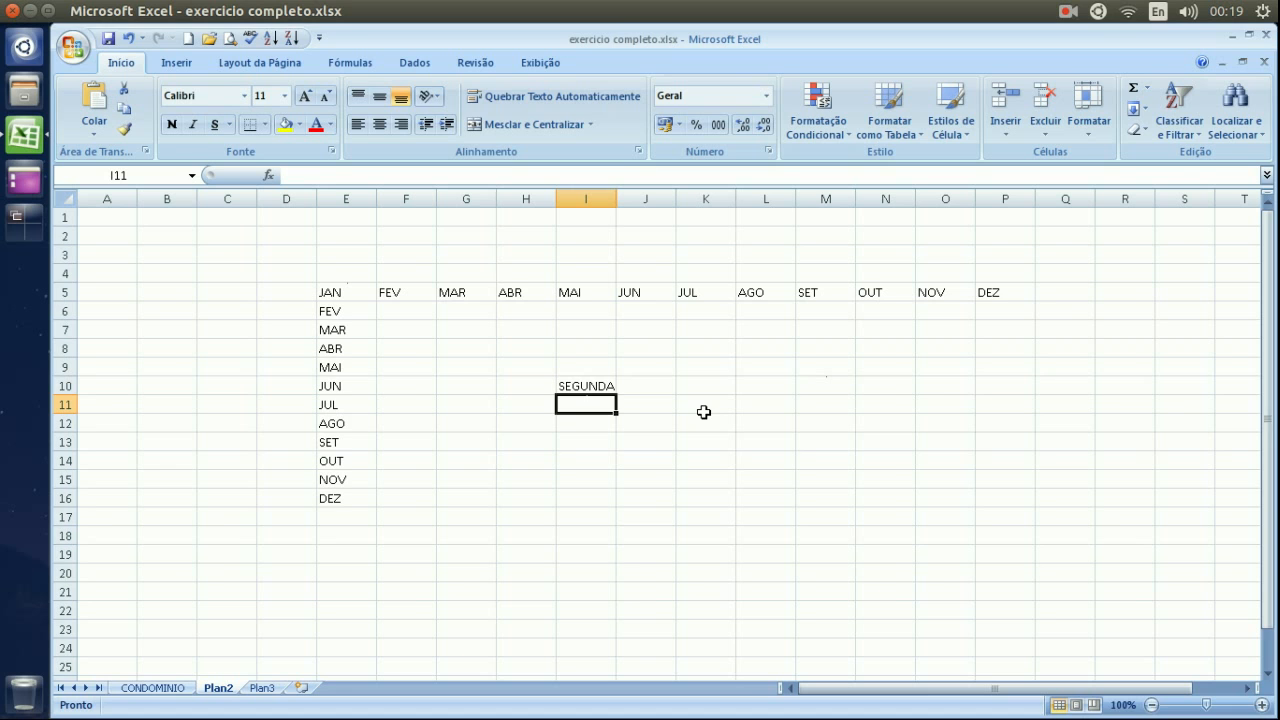
left_click(605, 386)
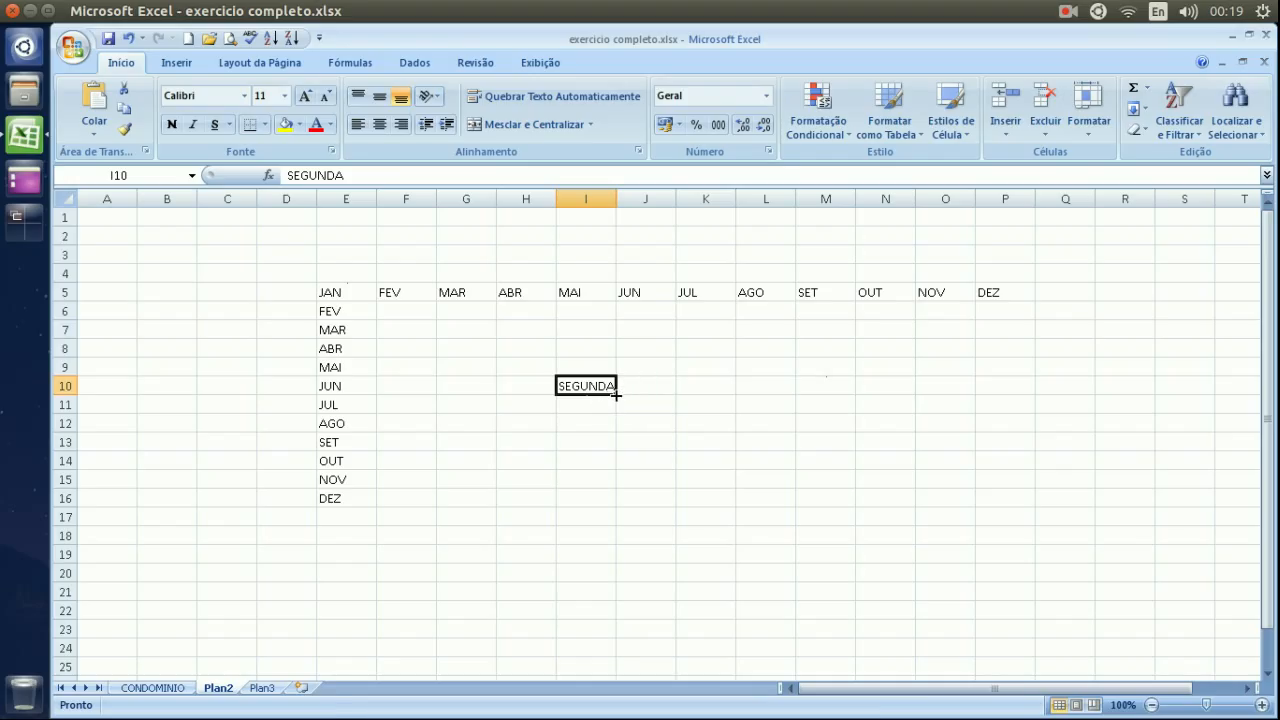
left_click_drag(616, 395, 616, 407)
mouse_move(616, 409)
left_mouse_down()
mouse_move(612, 512)
mouse_move(637, 483)
mouse_move(611, 429)
mouse_move(619, 389)
left_mouse_up()
Replace the content of I10 with SEG and autofill the weekdays down to DOM in I16
type("SEG")
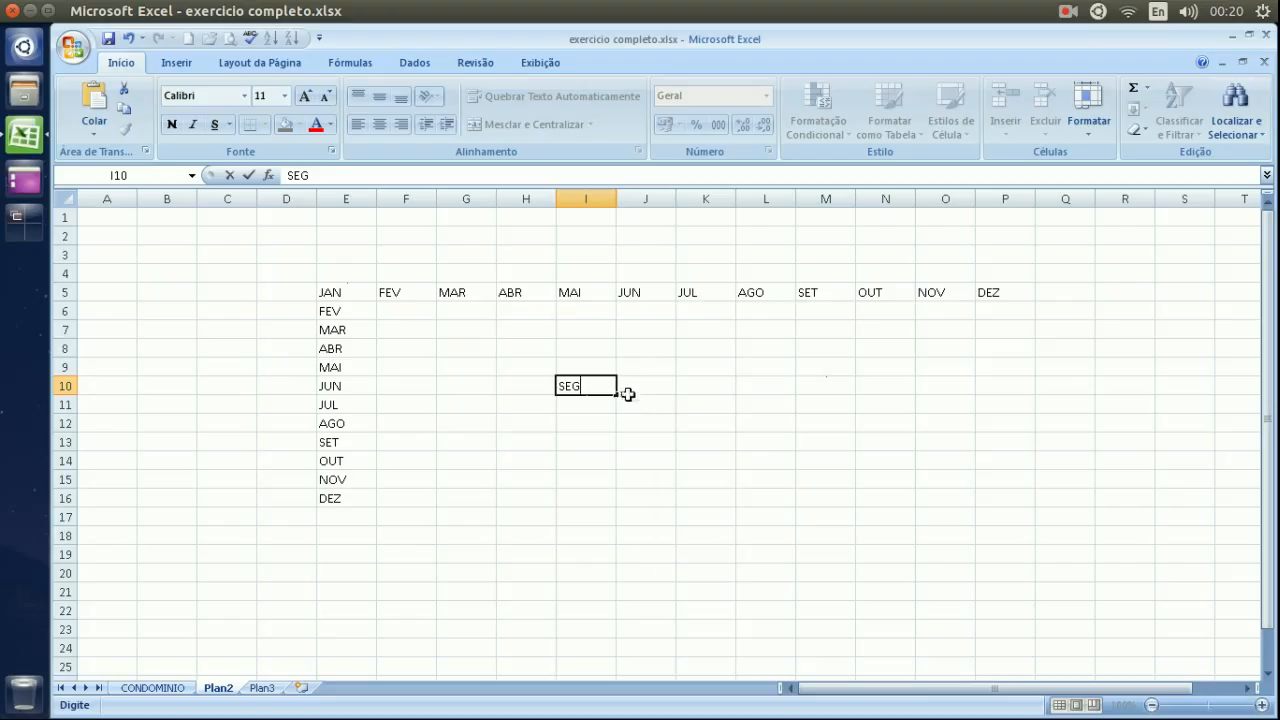
left_click_drag(613, 399, 621, 516)
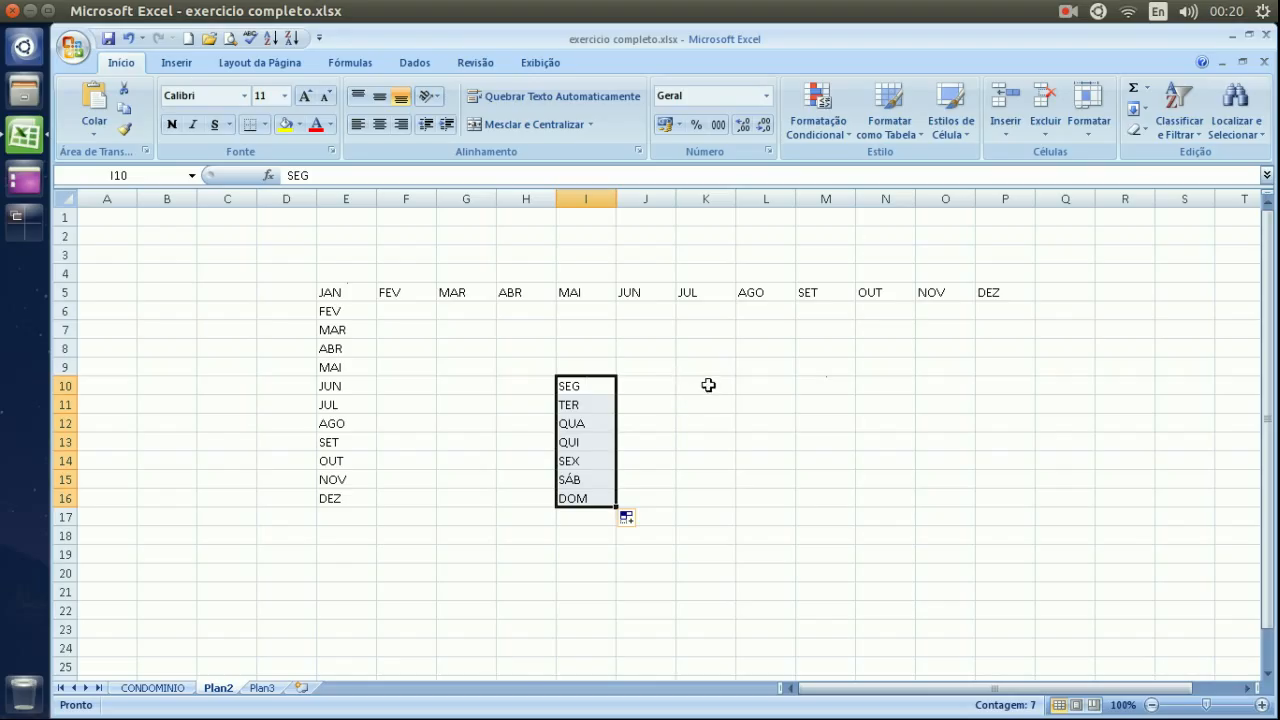
Enter the dates 02/02/2013 in cell K10 and 17/02/2013 in cell K11
left_click(706, 384)
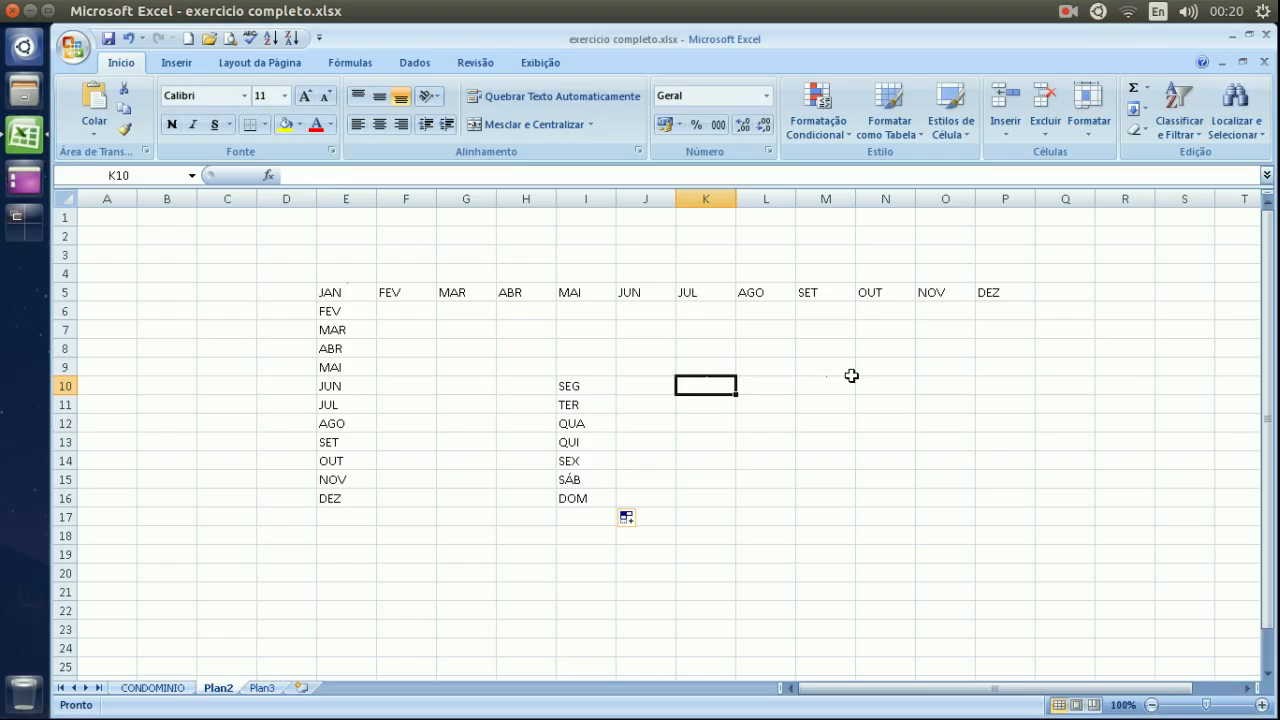
type("02")
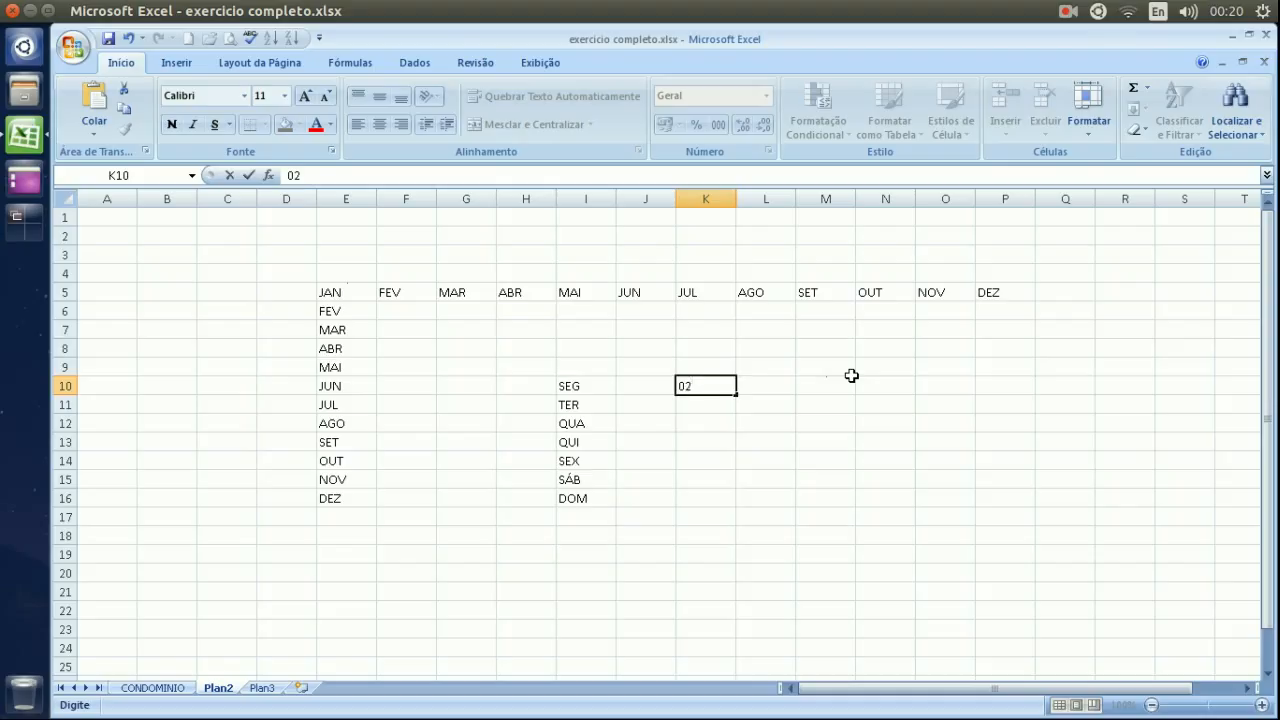
type("/02/2013")
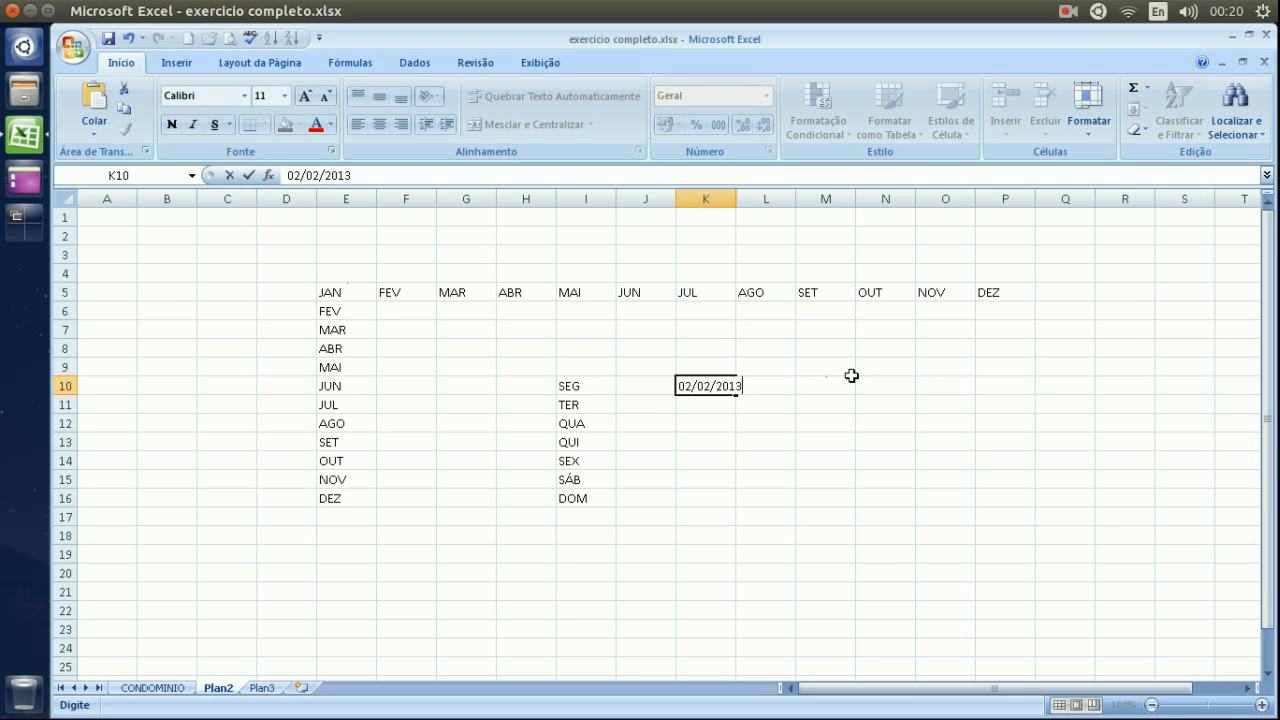
key("Return")
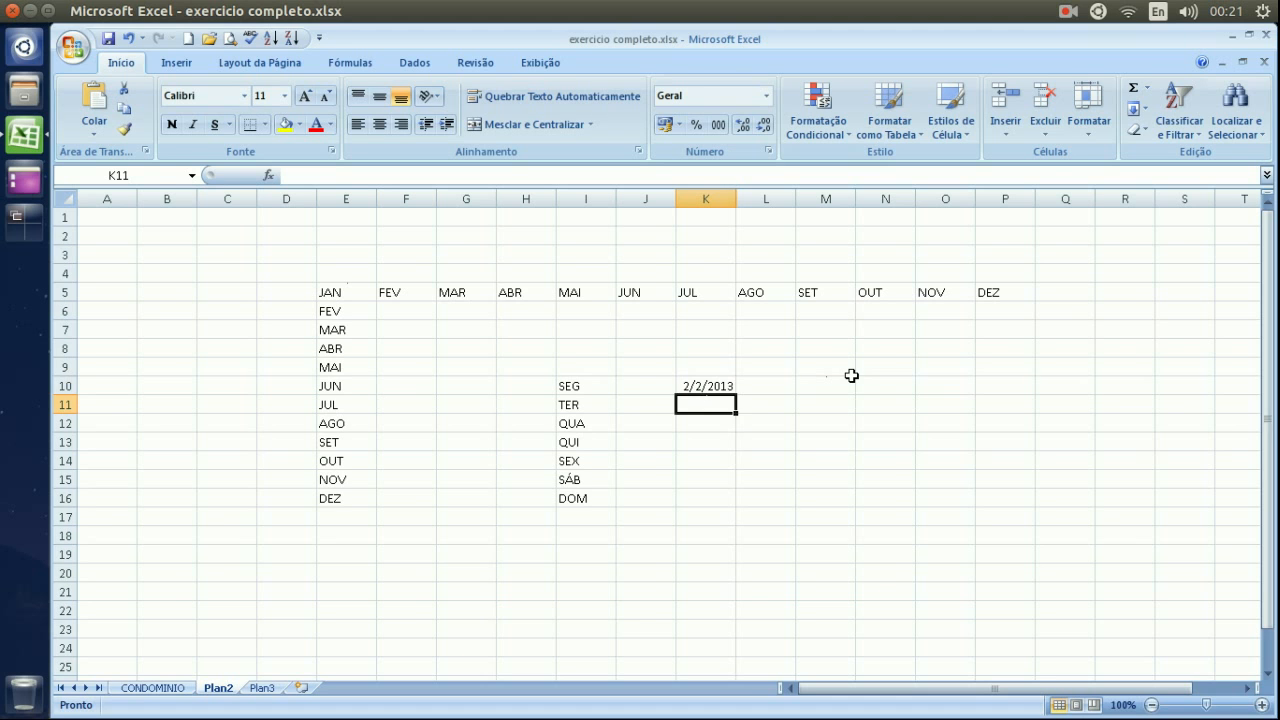
type("17")
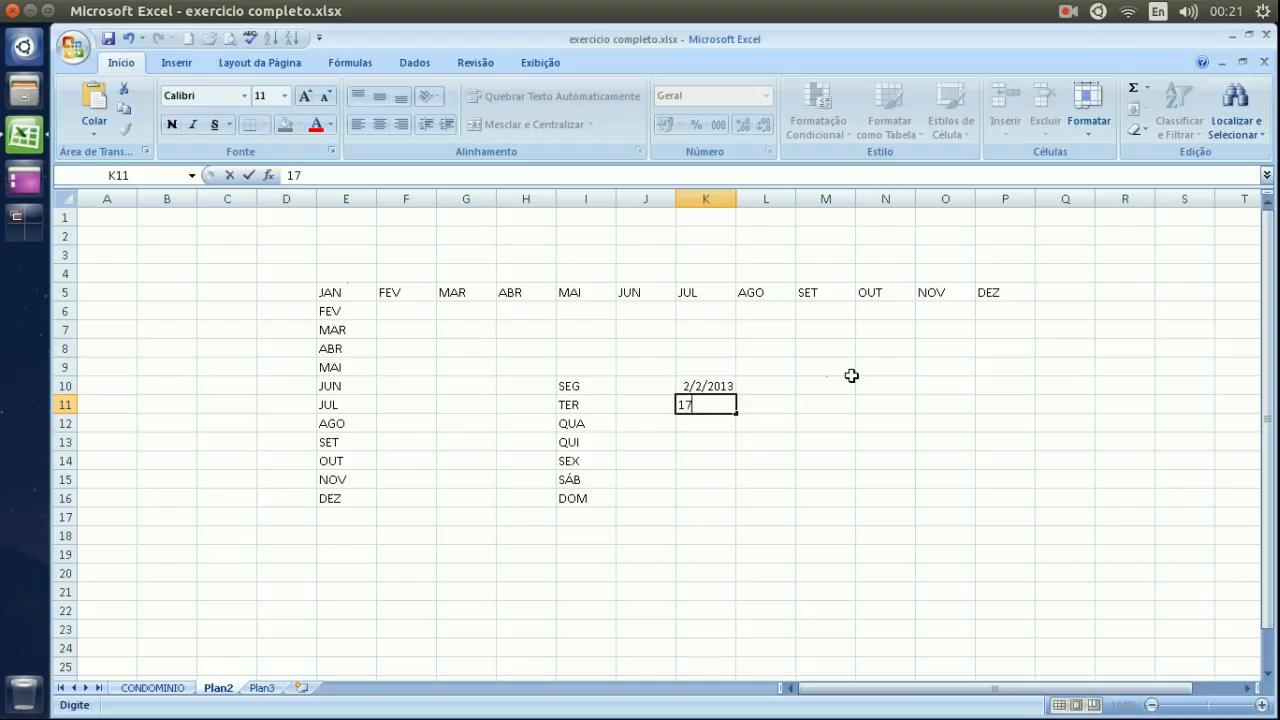
type("/02/2013")
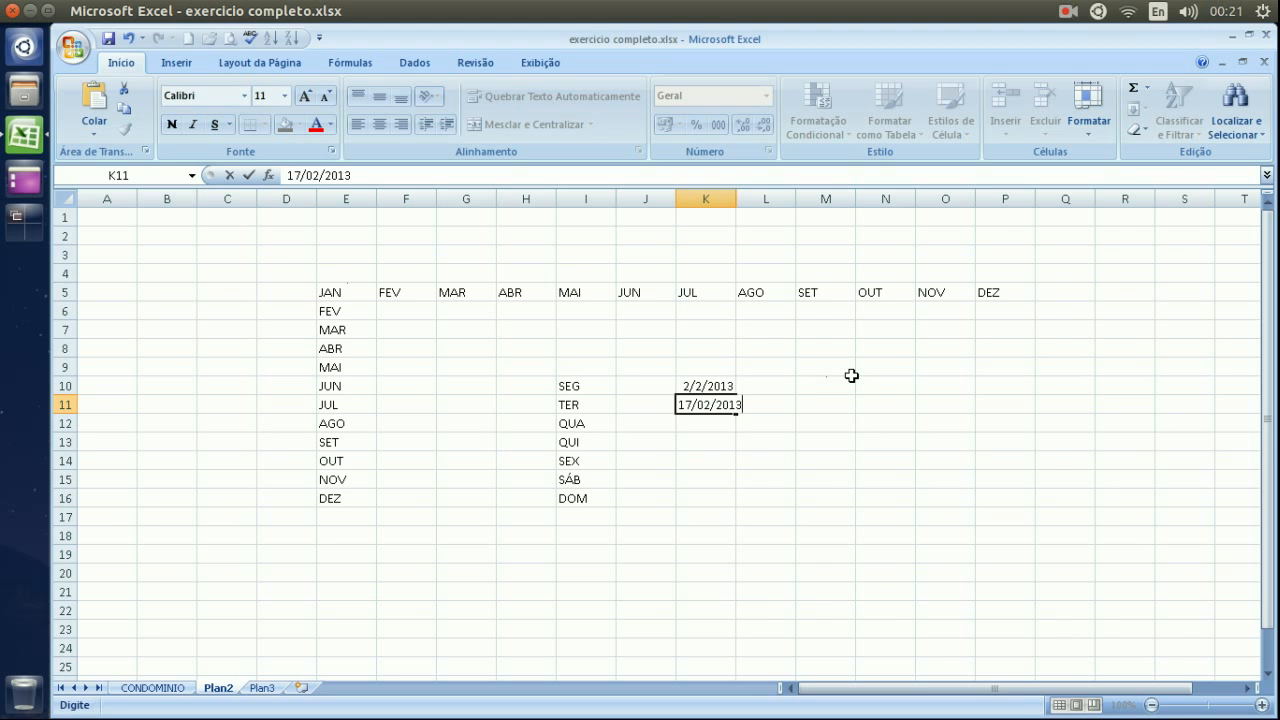
key("Return")
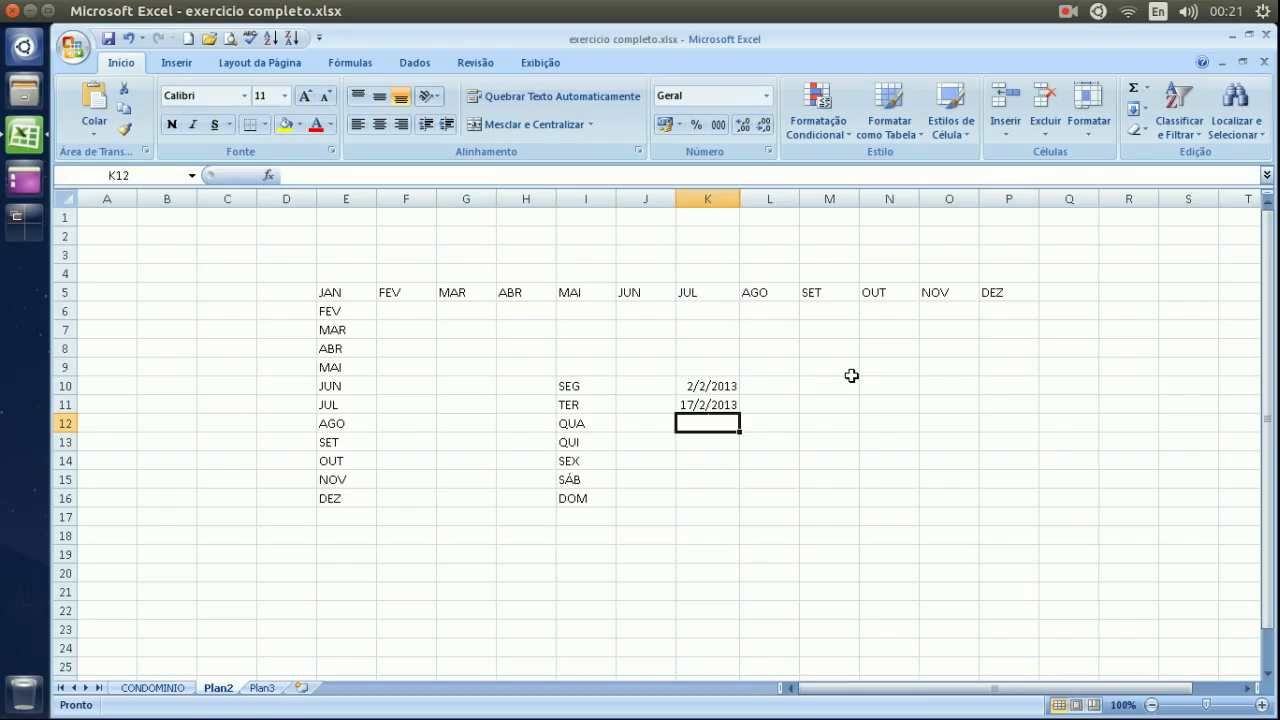
Autofill the 15-day date series from K10:K11 down column K to K18
left_click(726, 383)
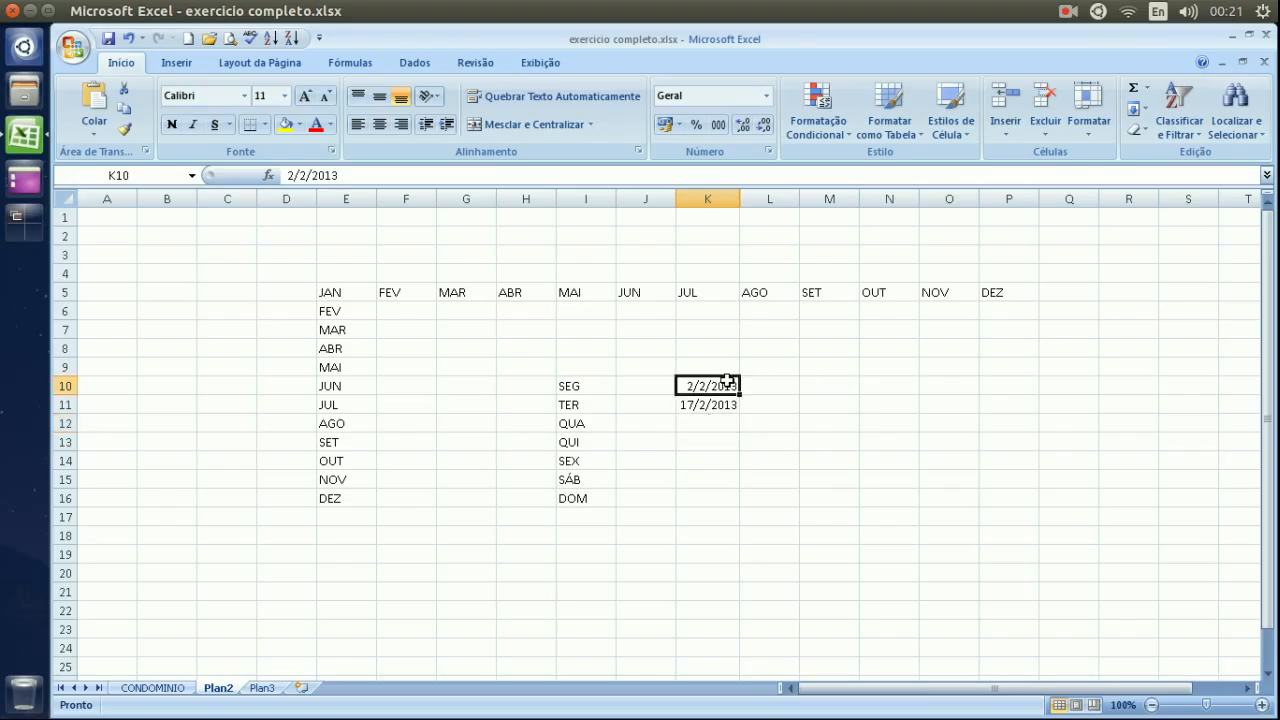
left_click_drag(713, 385, 710, 405)
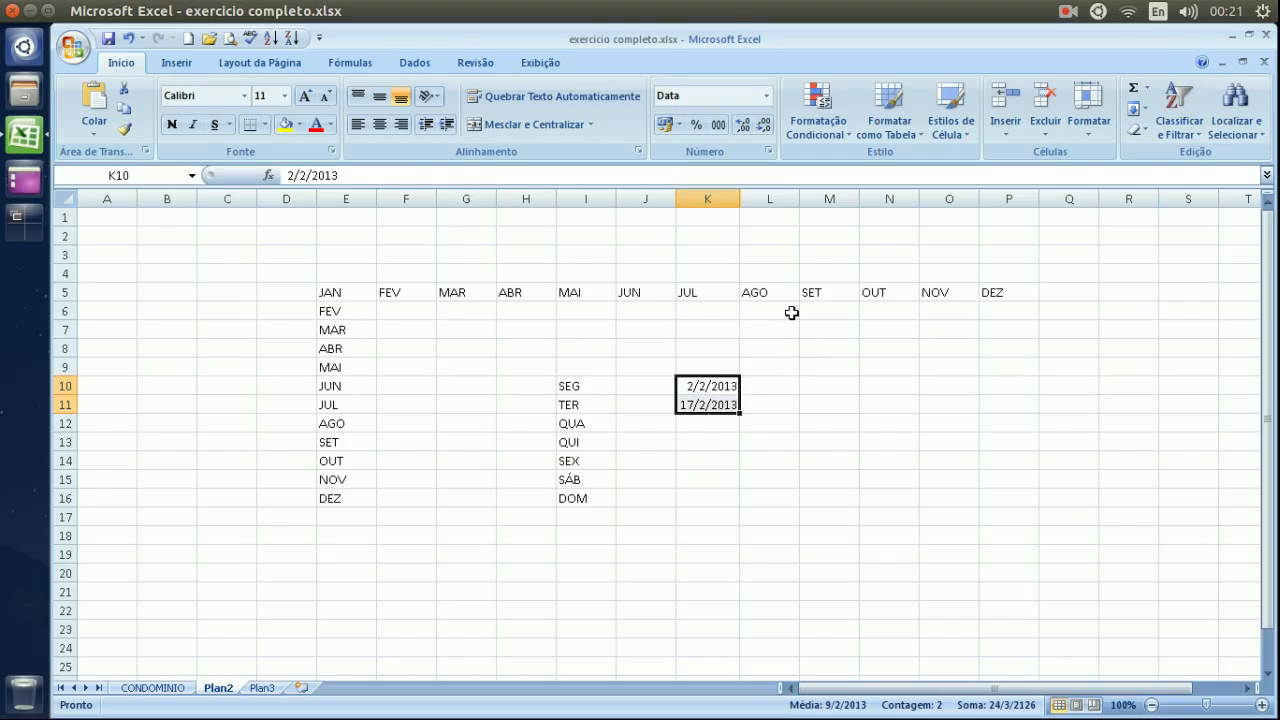
left_click(744, 410)
left_click_drag(700, 388, 726, 545)
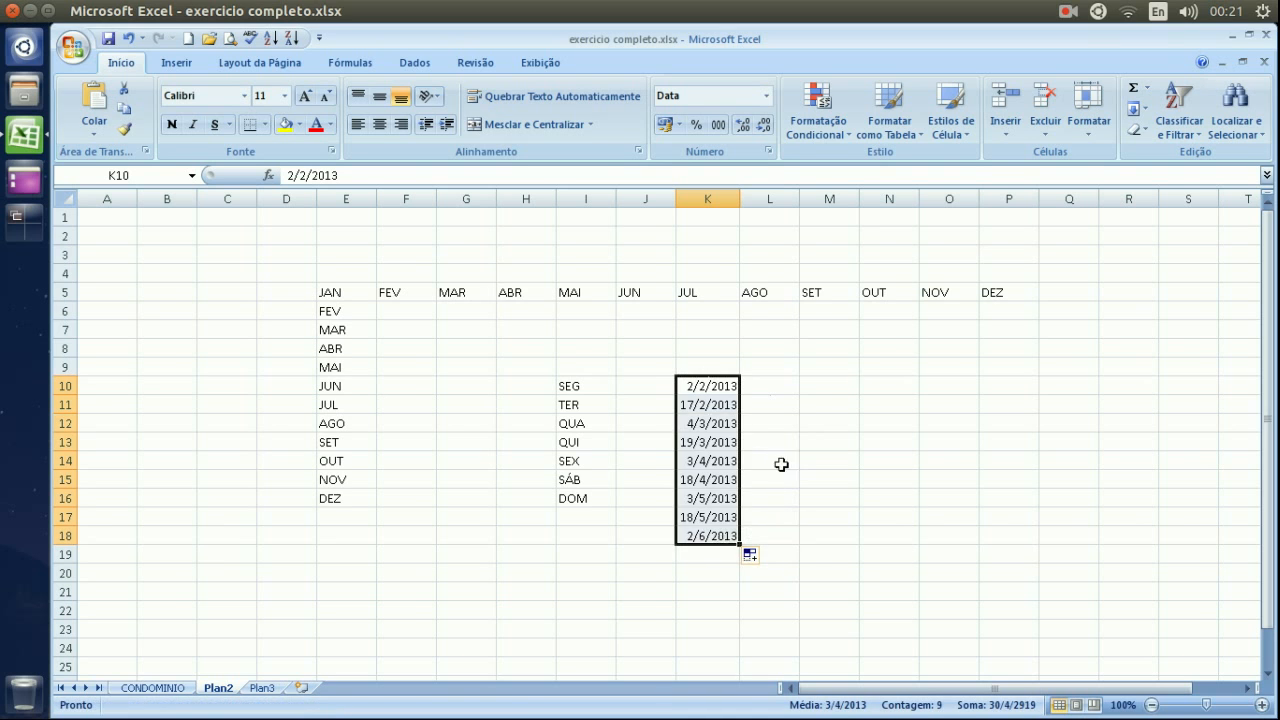
Examine the autofilled dates one by one from K12 down to K18
left_click(722, 427)
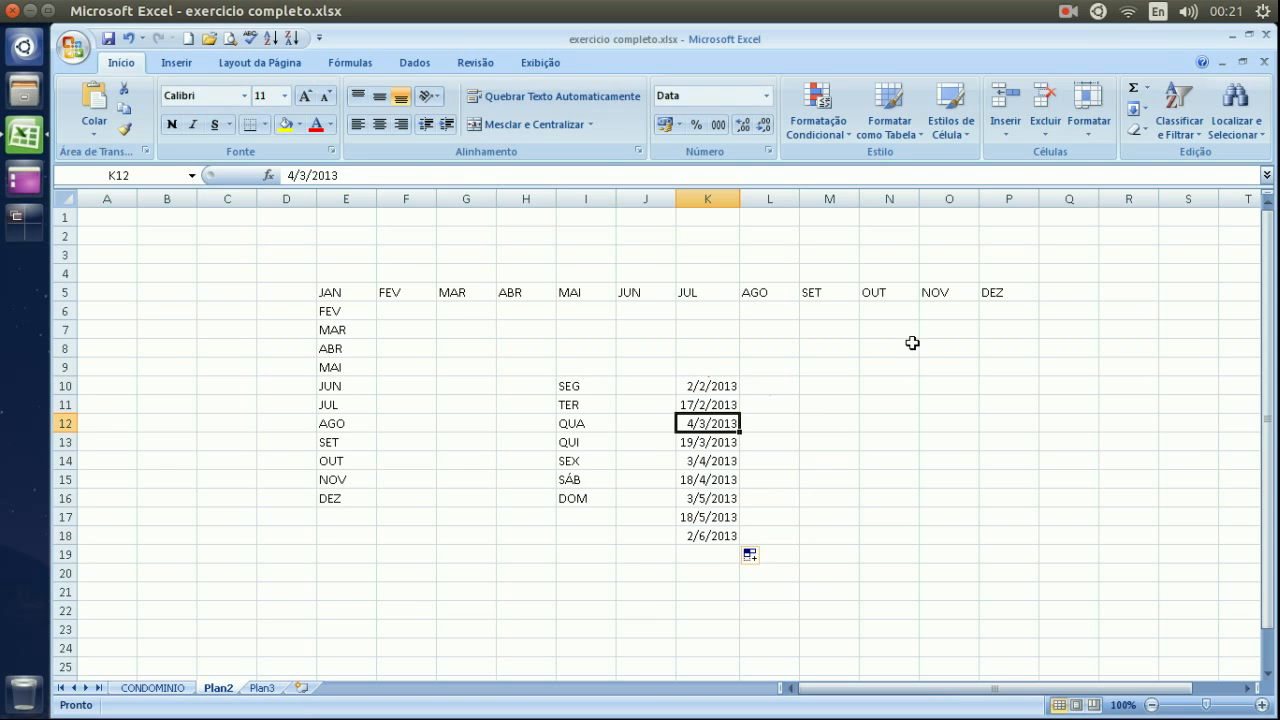
key("Down")
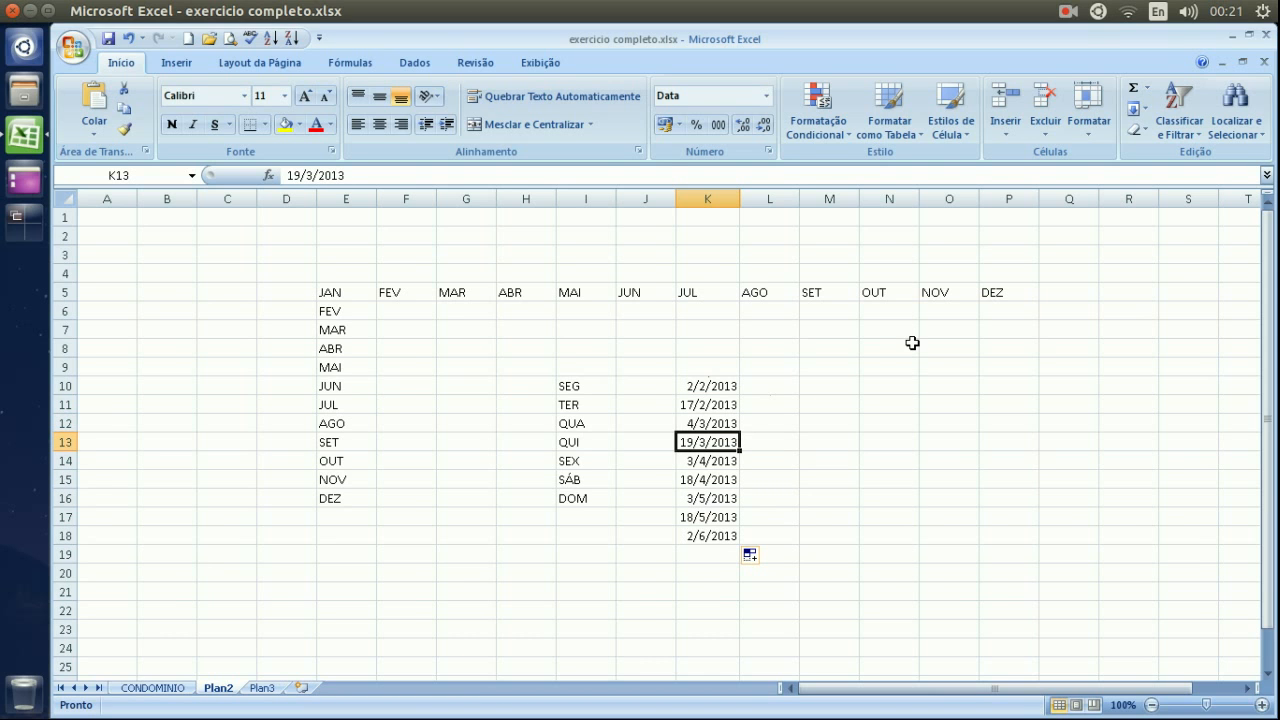
key("Down")
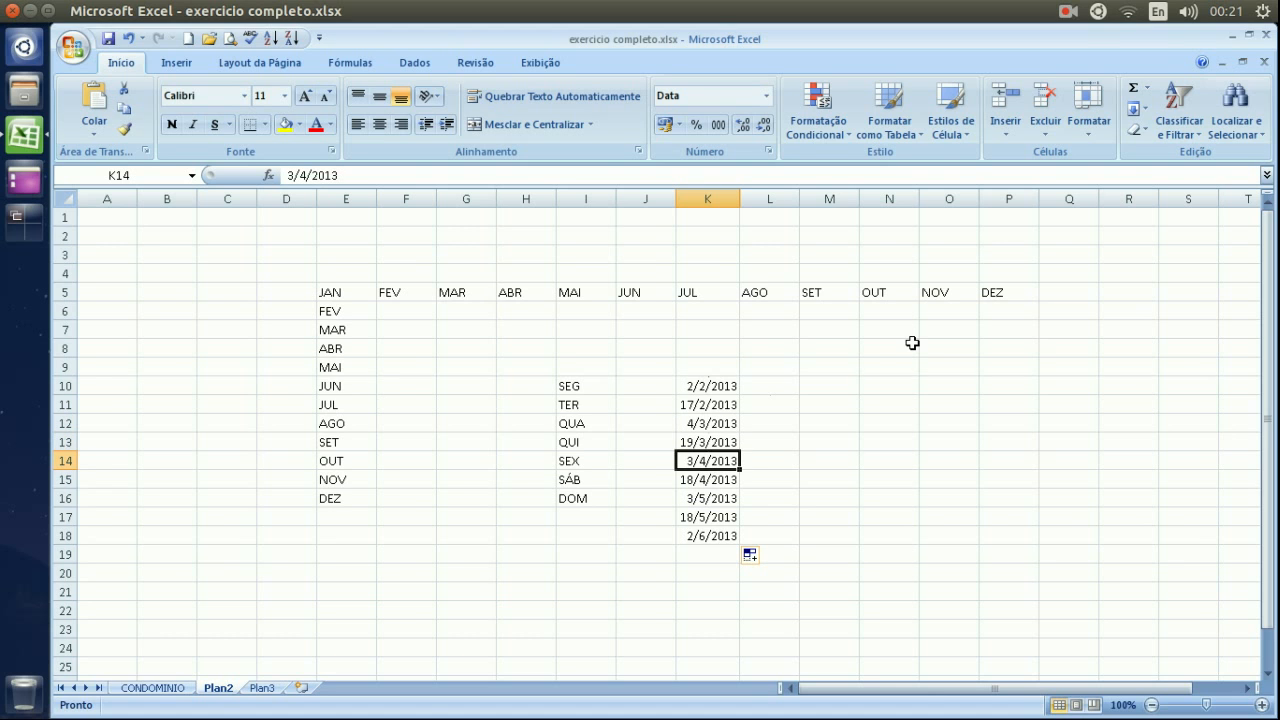
key("Down")
key("Down")
key("Down")
key("Down")
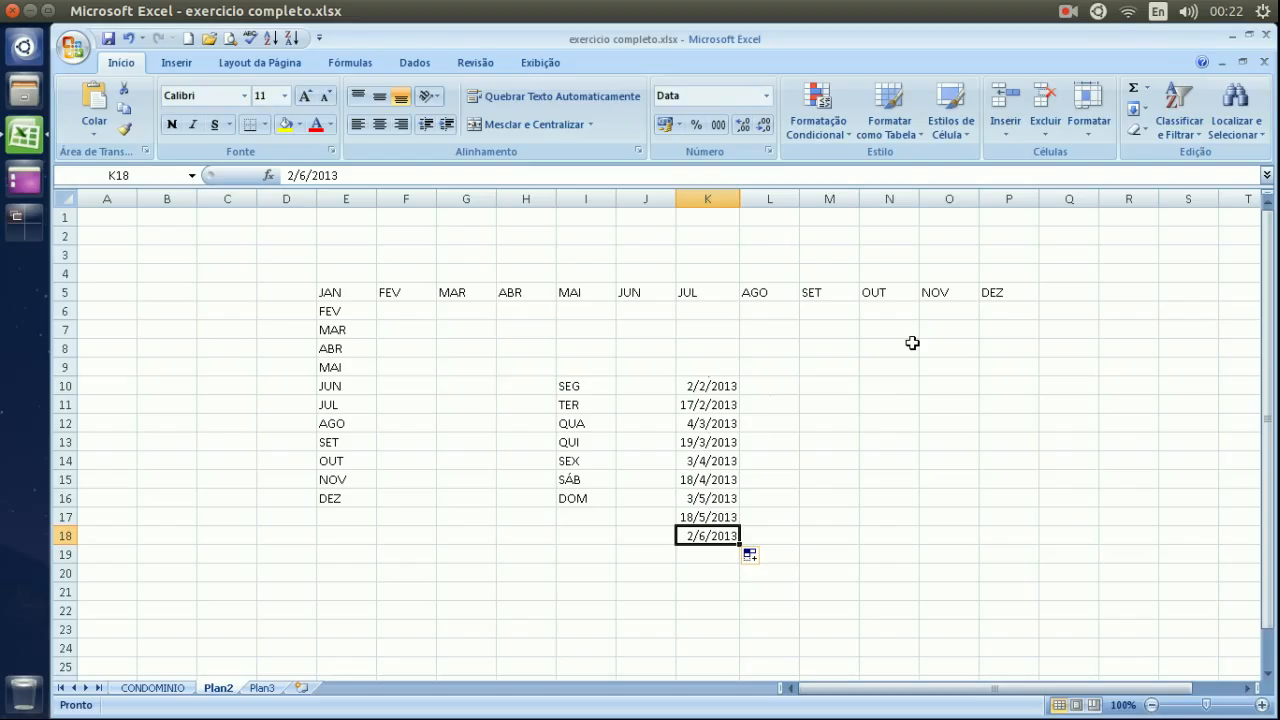
Enter 30 in cell M10 and 43 in cell M11 as the start of a number series
left_click(837, 383)
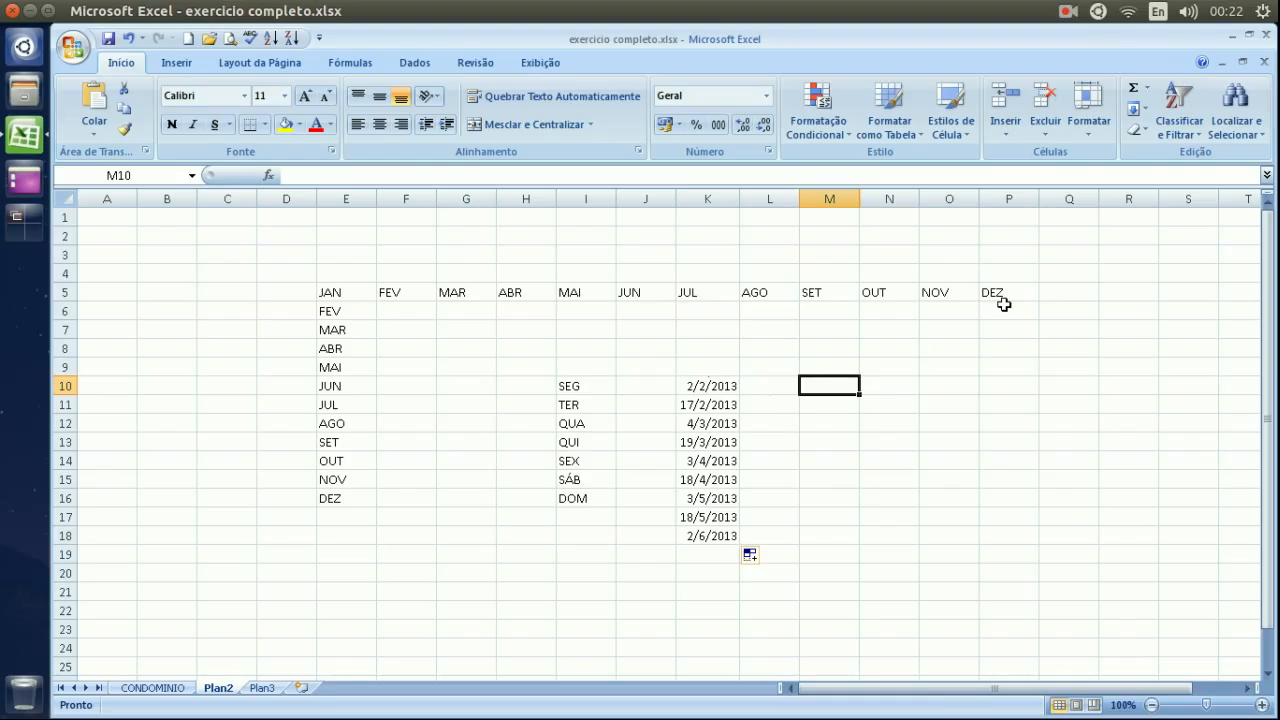
type("30")
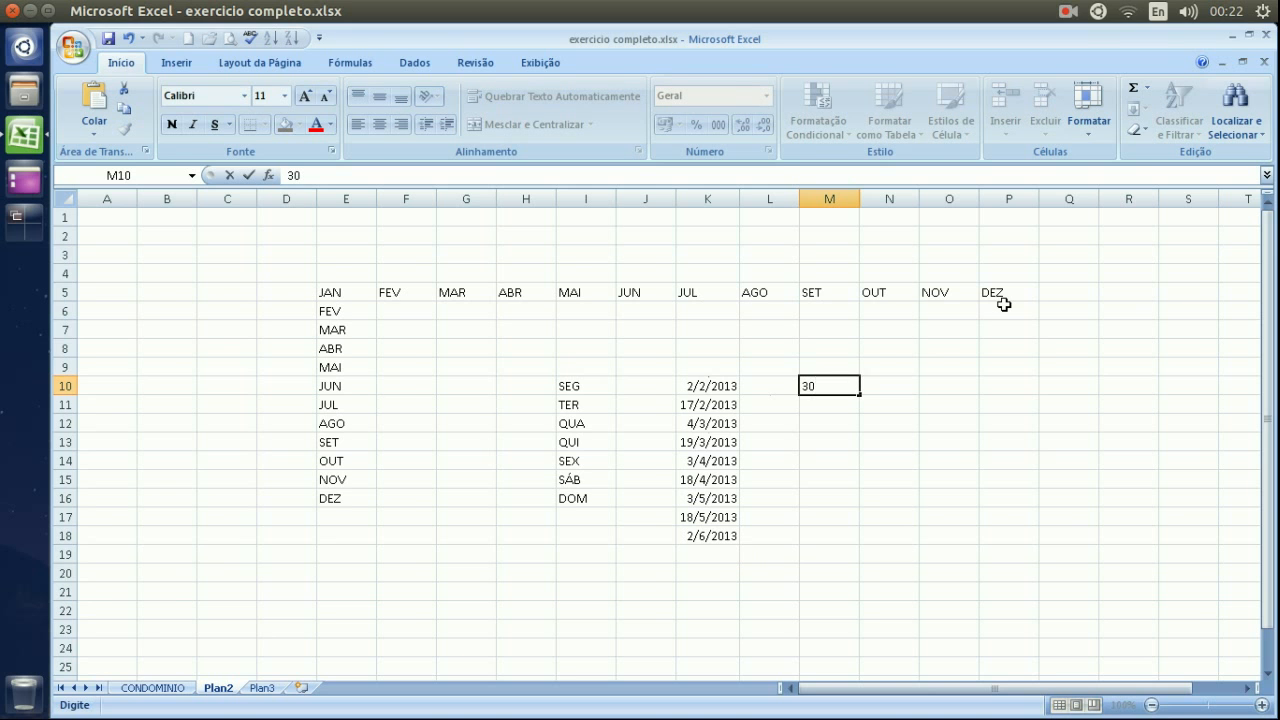
key("Return")
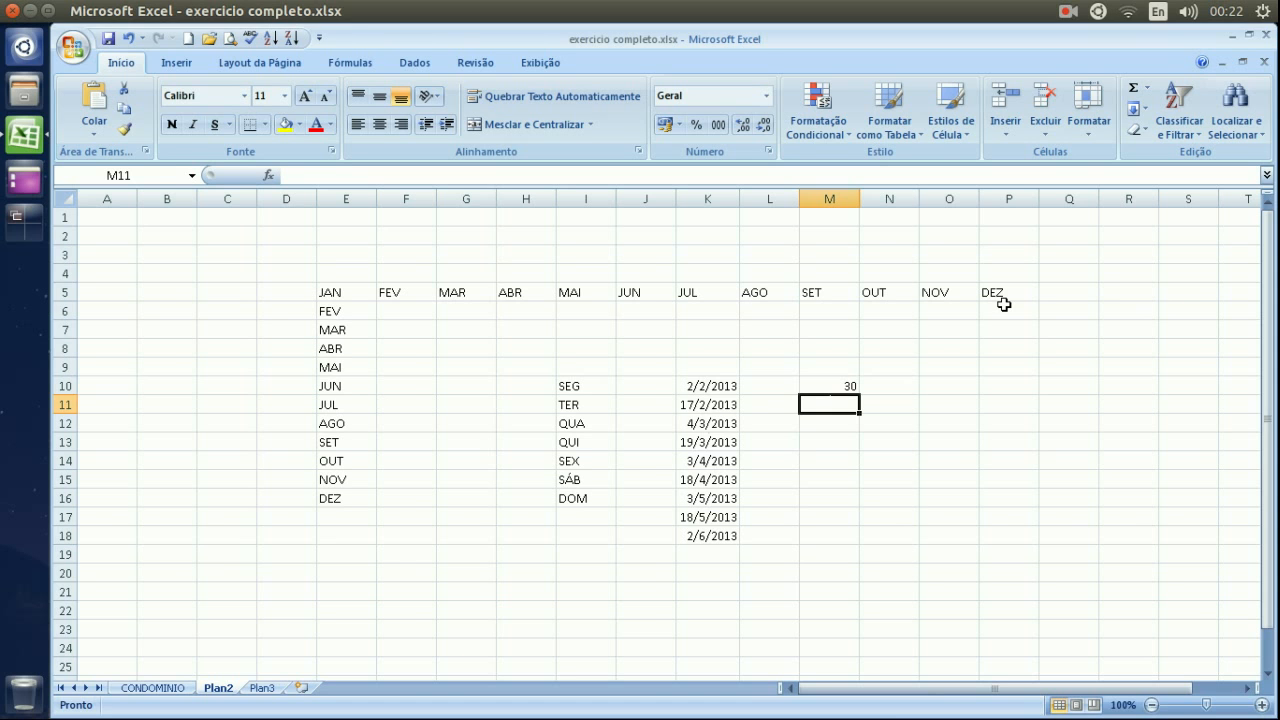
type("43")
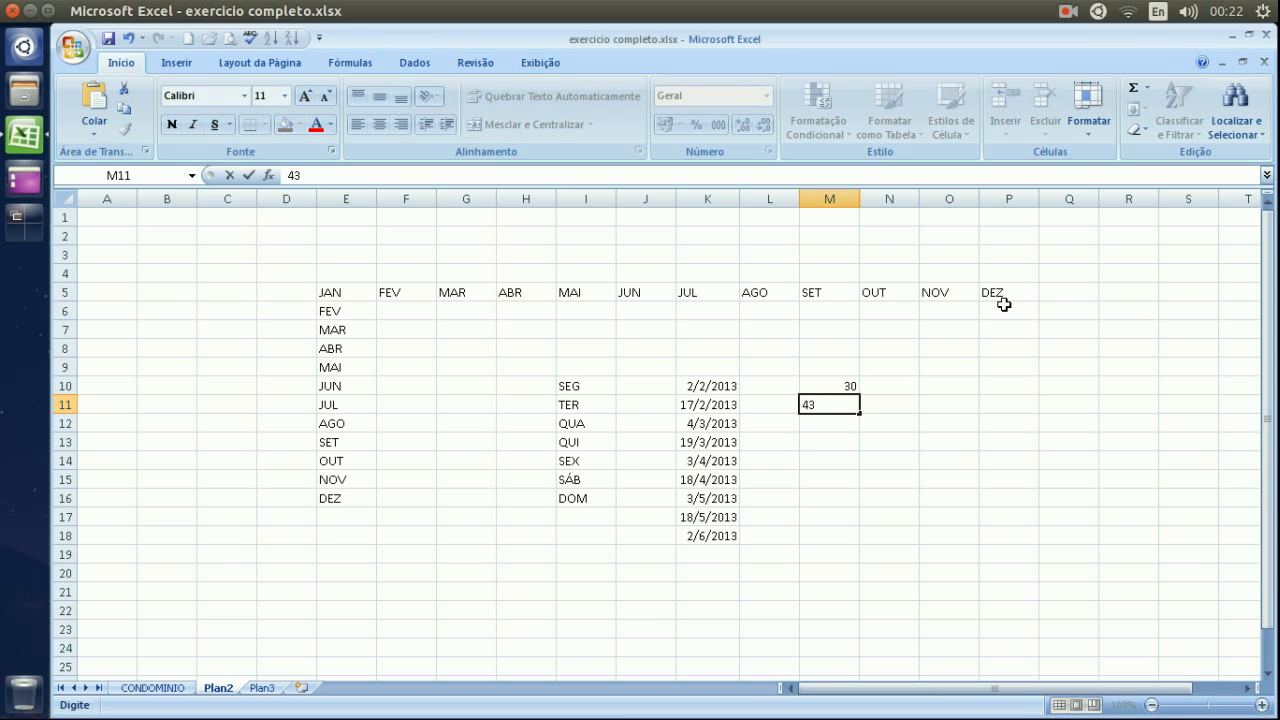
key("Return")
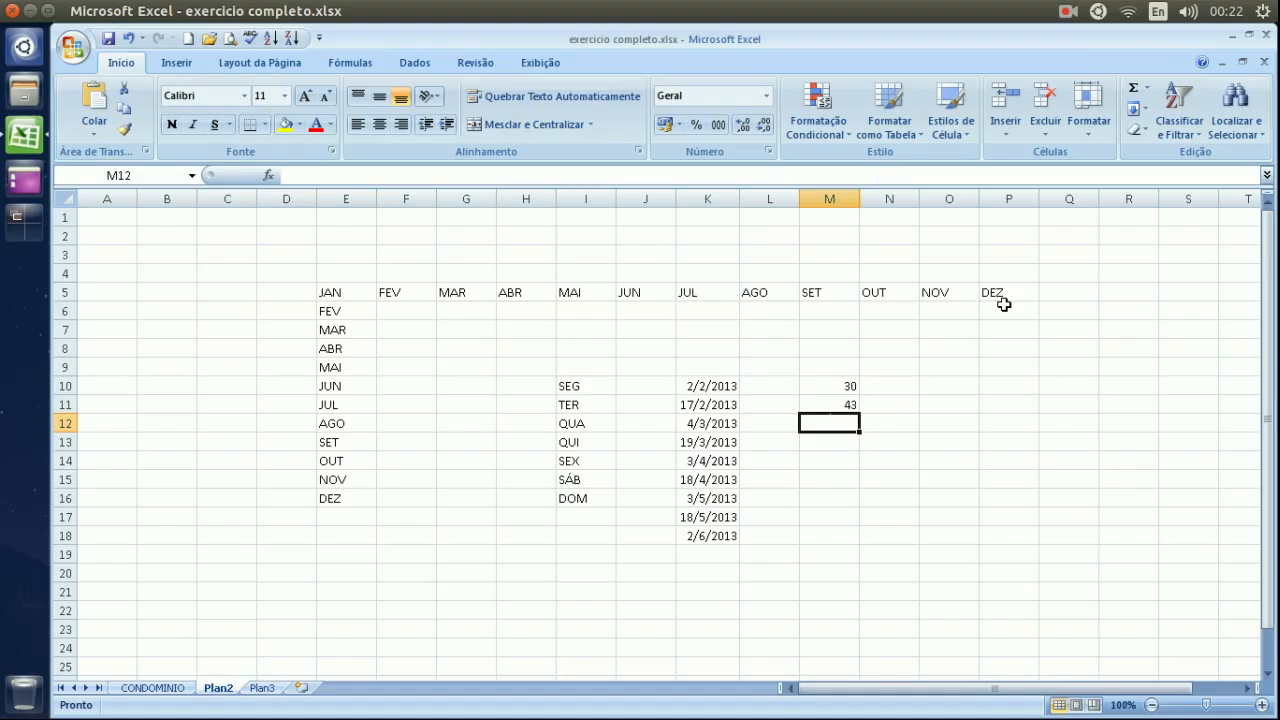
Autofill the number series from M10:M11 down column M to M18 and check its values
key("Up")
key("Up")
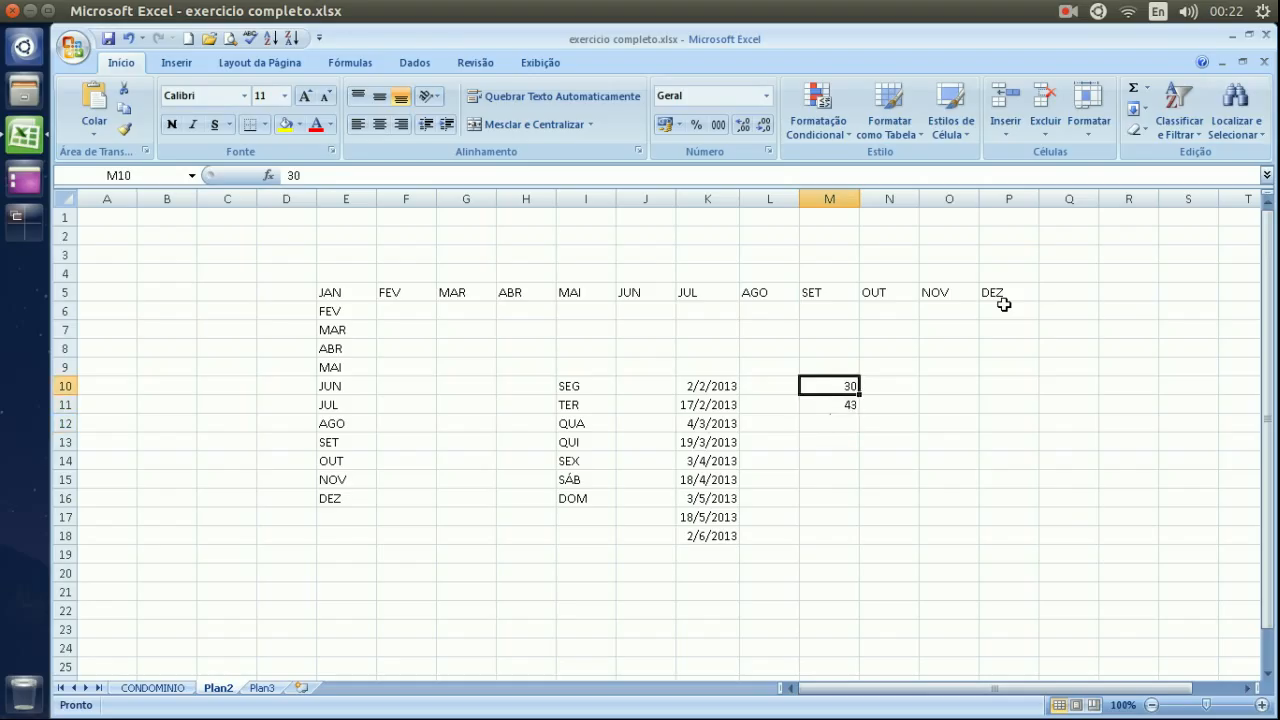
key("Down")
key("Up")
left_click_drag(834, 385, 848, 408)
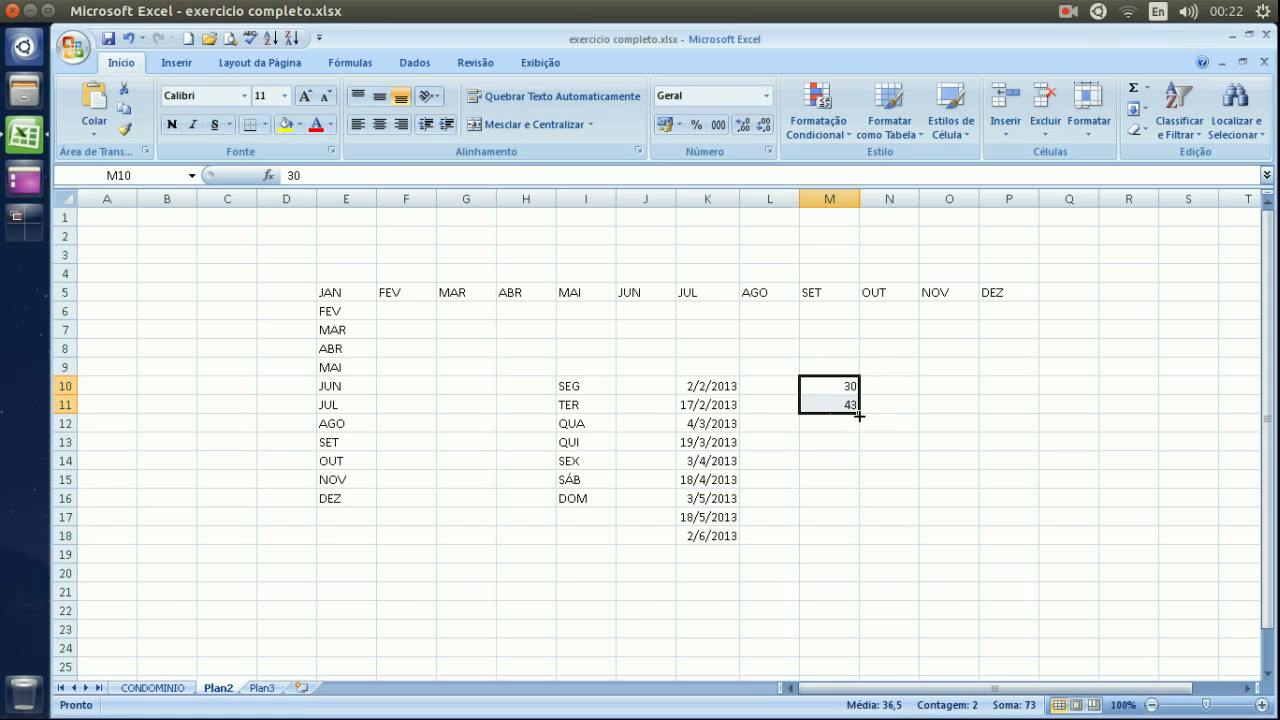
left_click_drag(862, 413, 865, 543)
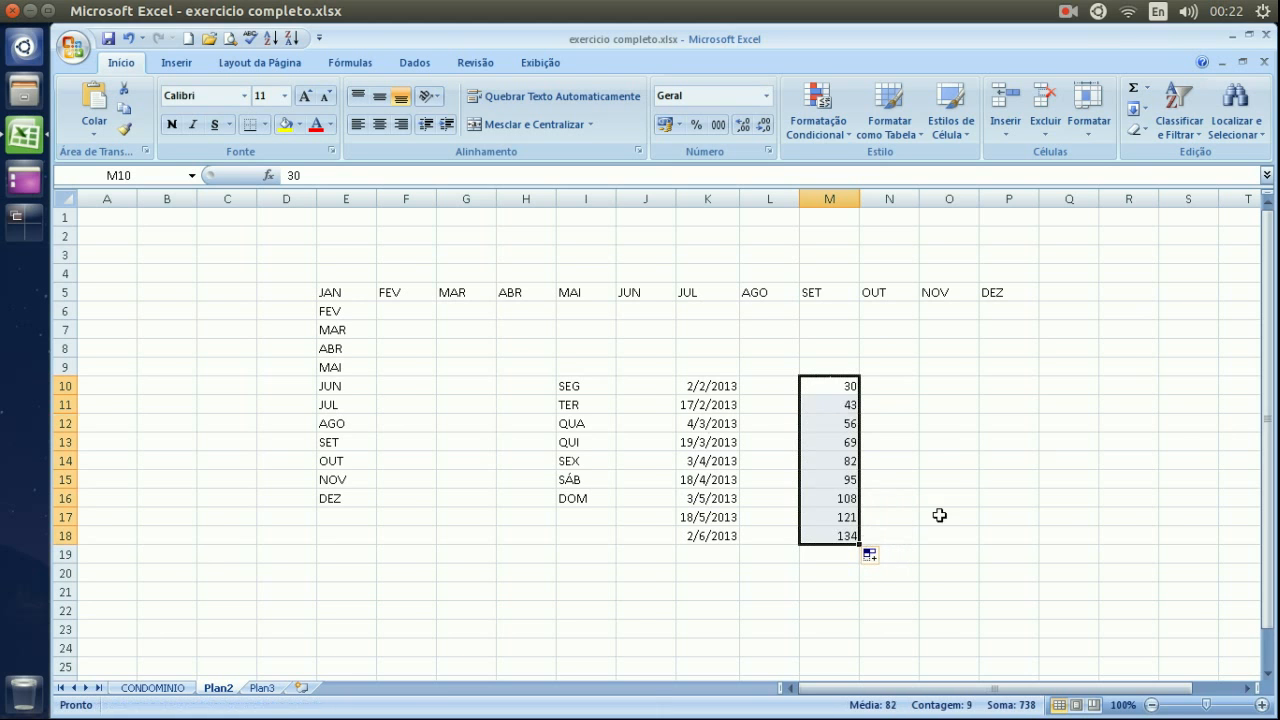
left_click(831, 406)
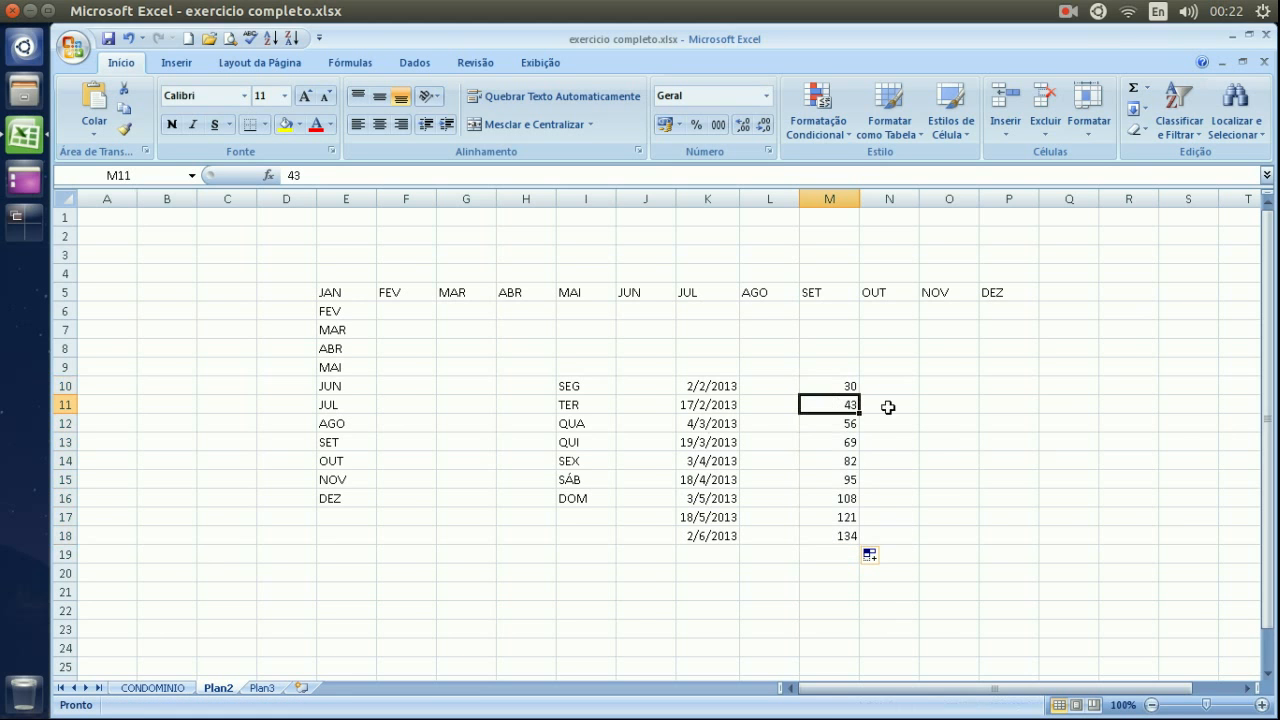
key("Down")
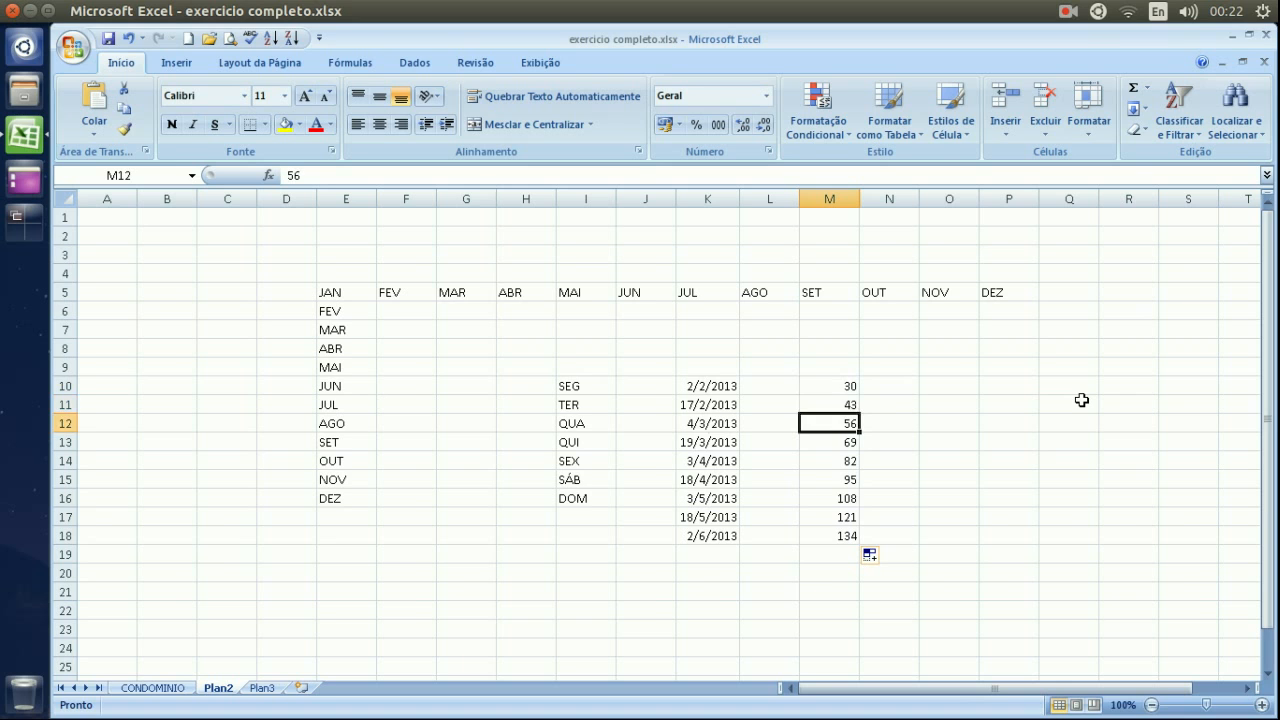
key("Down")
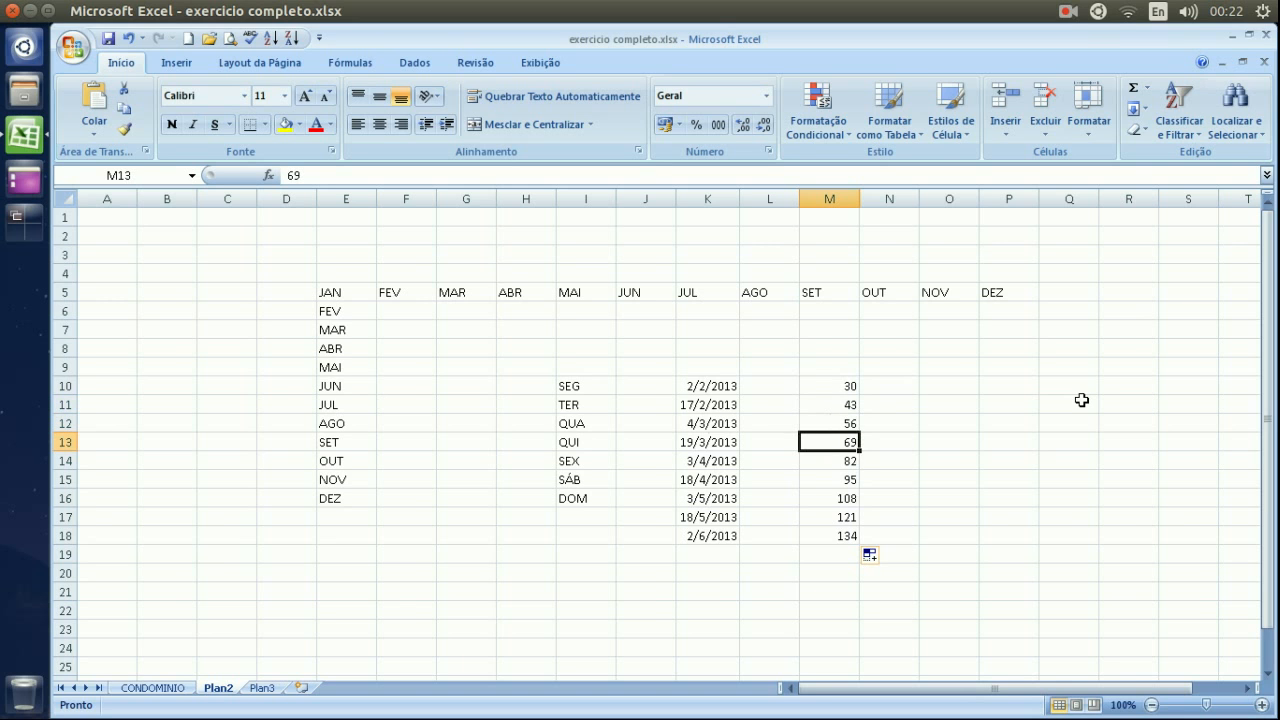
Examine the numbers in column M cell by cell, down past M18 and back up to M10
key("Down")
key("Down")
key("Down")
key("Down")
key("Down")
key("Down")
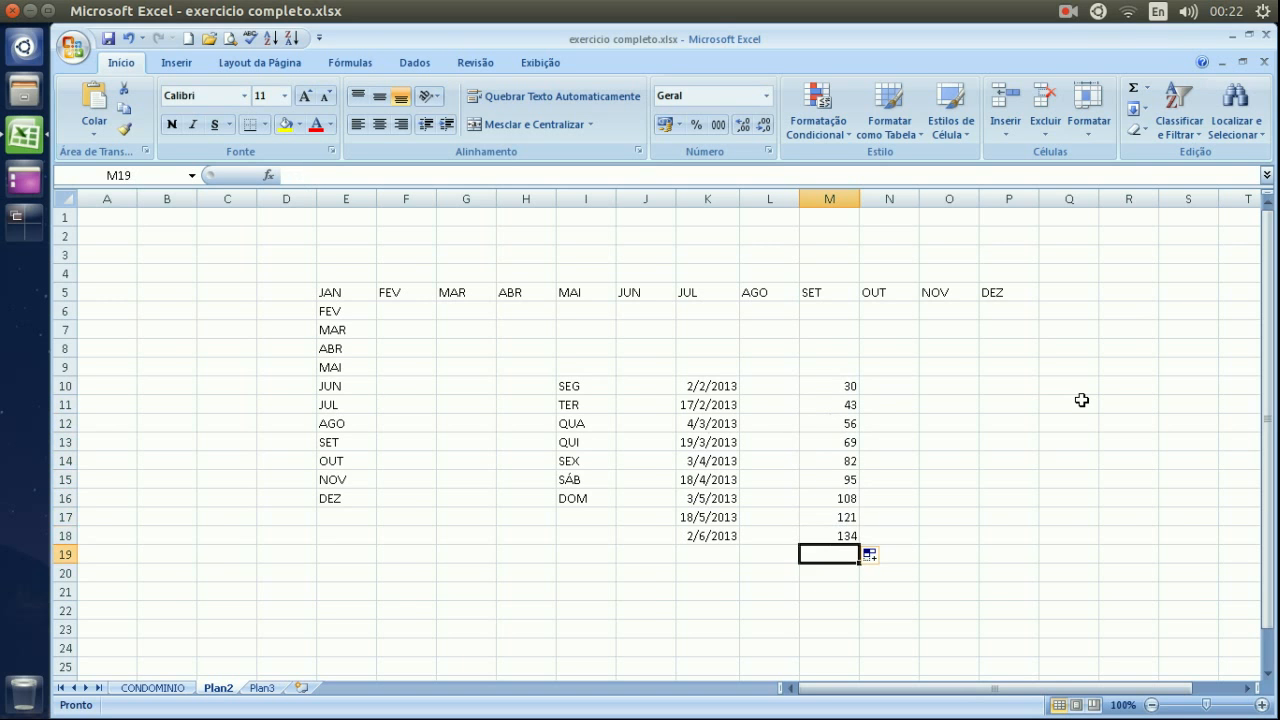
key("Up")
key("Up")
key("Up")
key("Up")
key("Up")
key("Up")
key("Up")
key("Up")
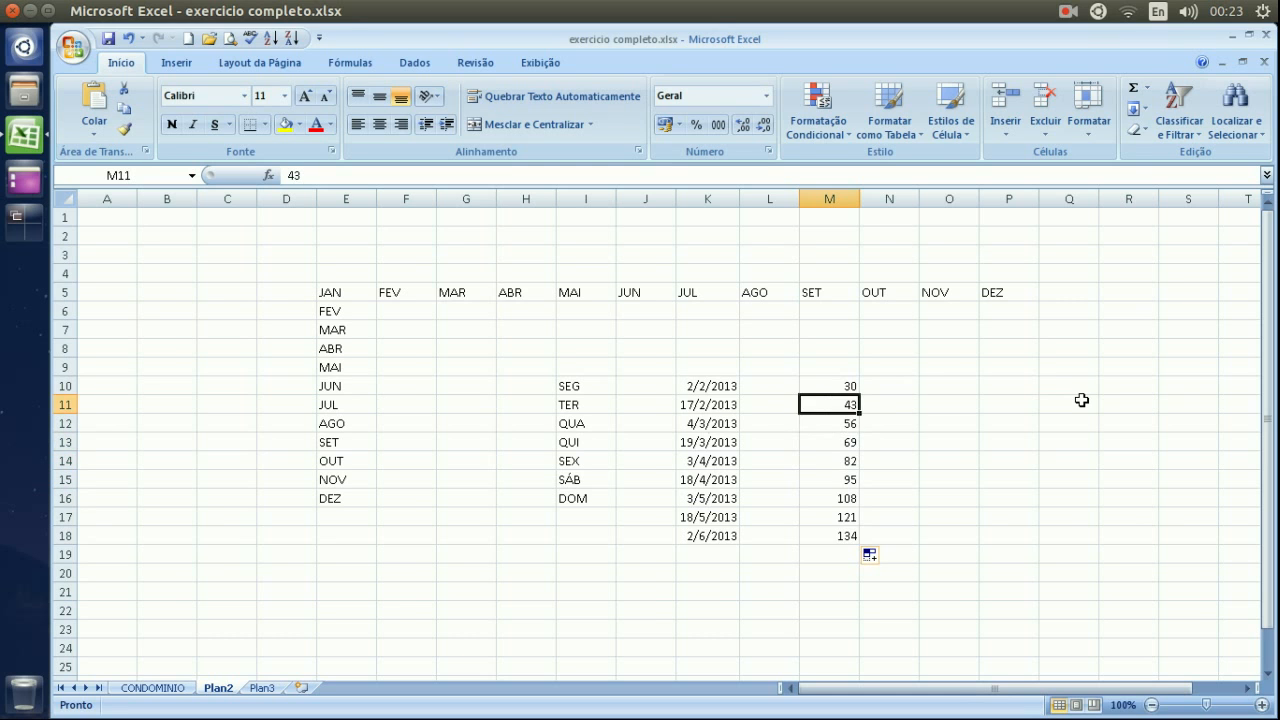
key("Up")
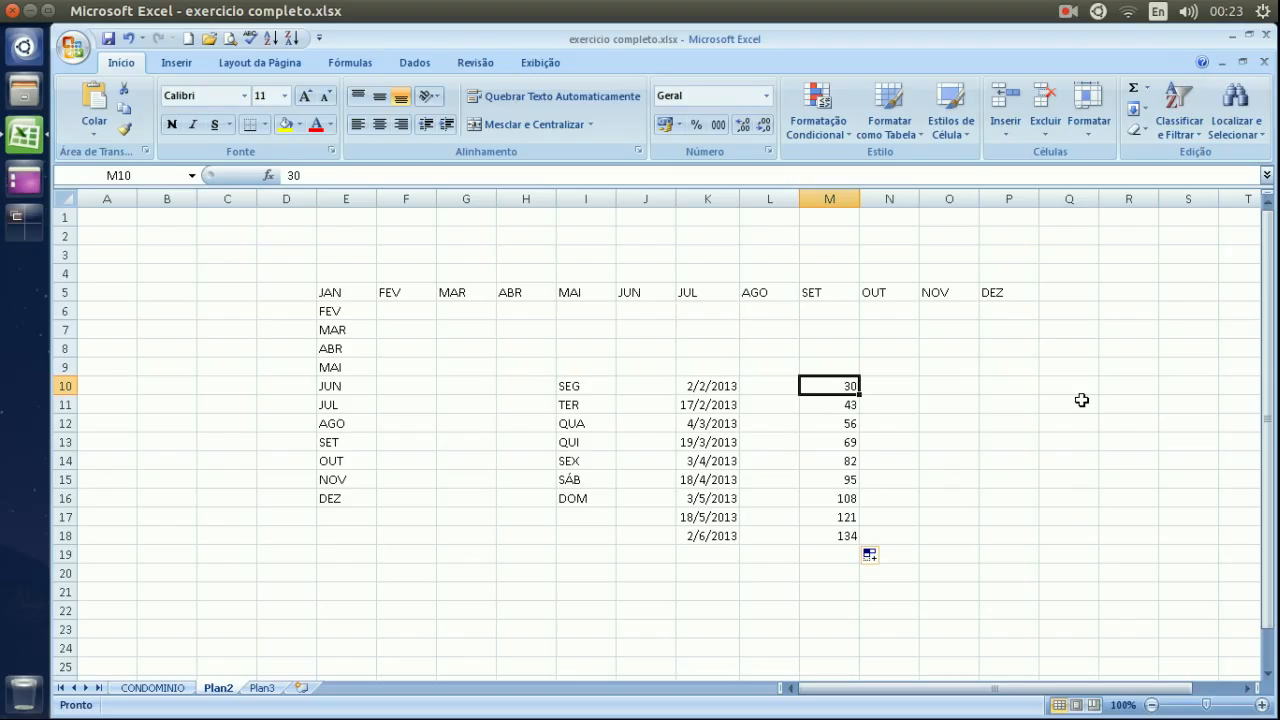
Enter the formula =M10*2 in cell O10 to double the first number of the series
left_click(948, 385)
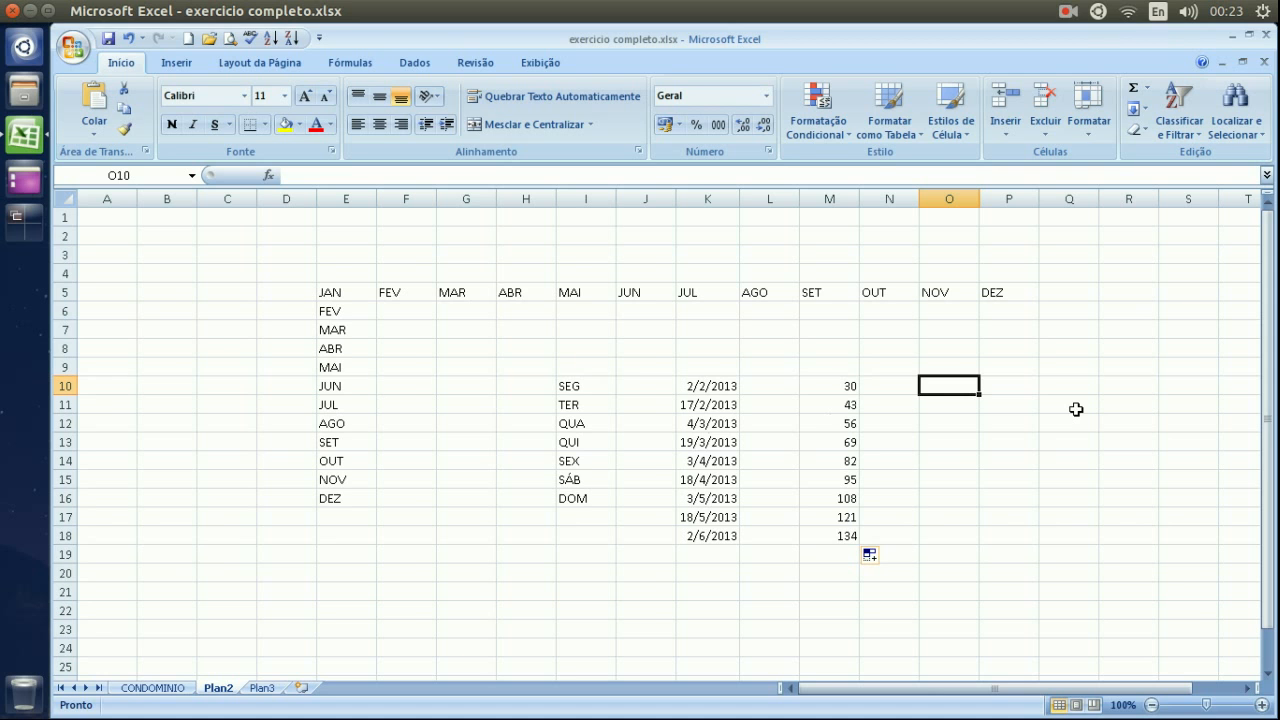
type("=")
key("Left")
key("Left")
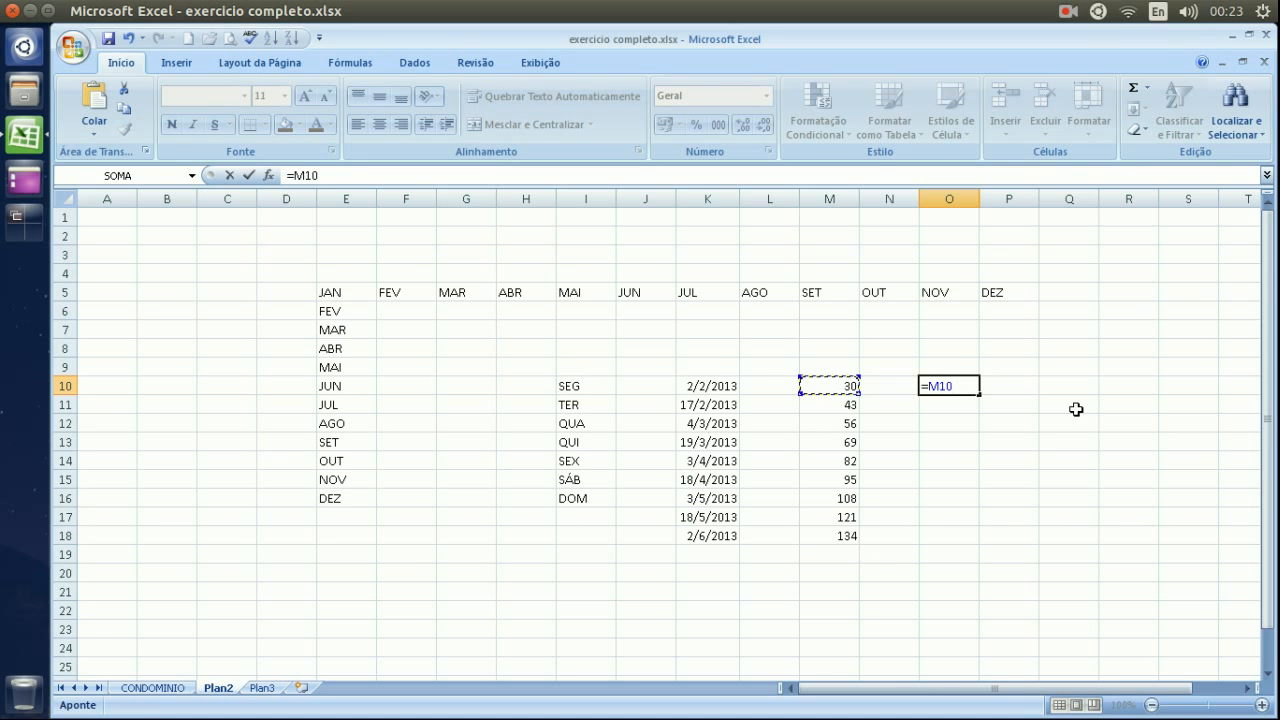
type("*2")
key("Return")
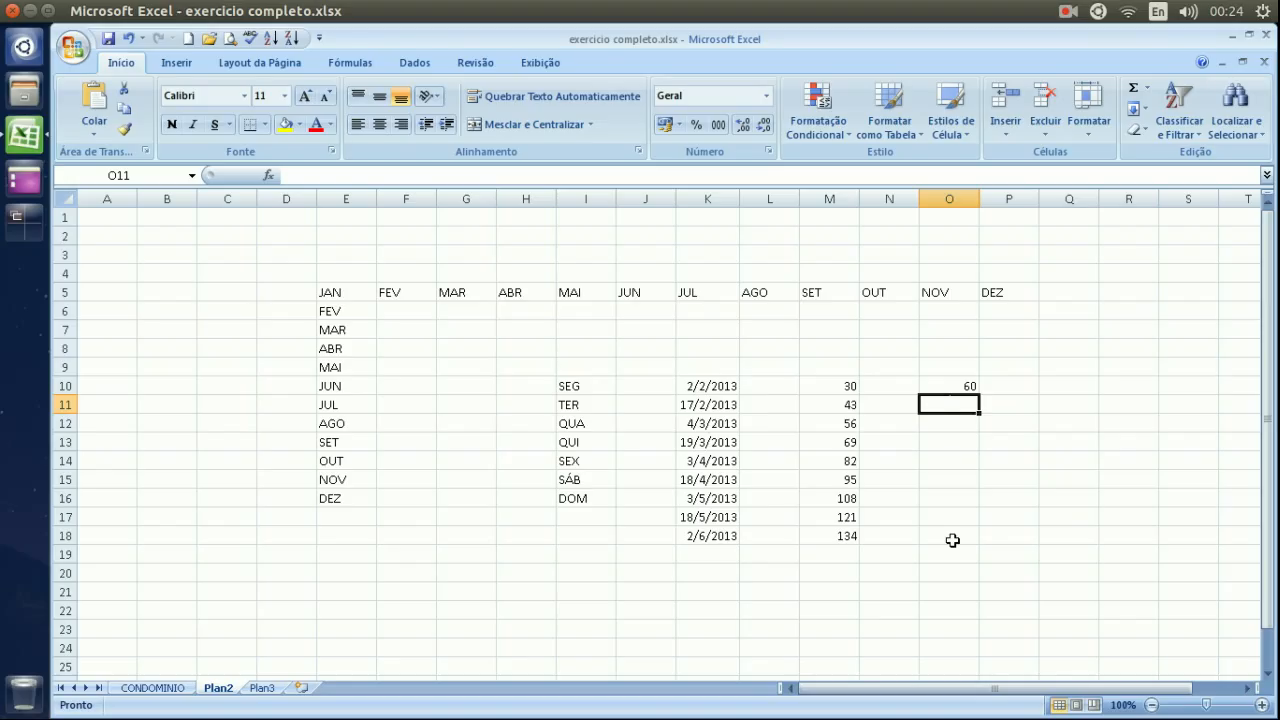
Autofill the doubling formula from O10 down to O18 and inspect the cell reference in O16
left_click(942, 386)
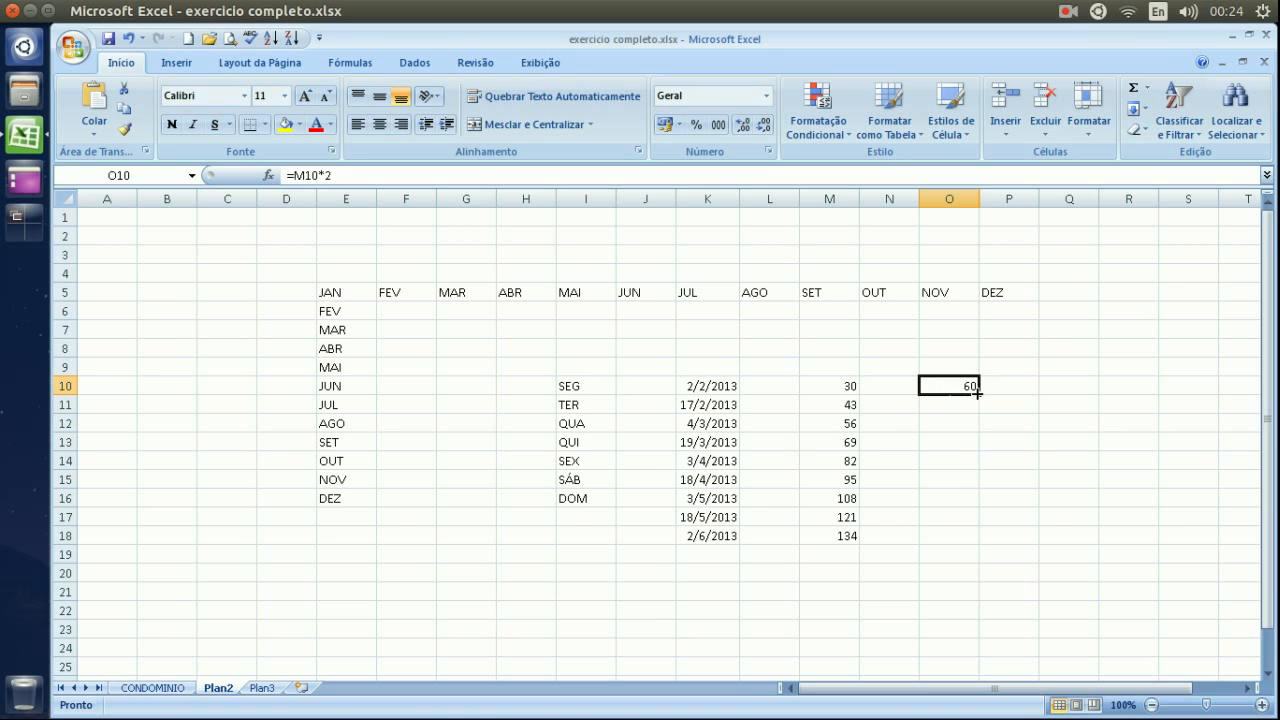
left_click_drag(979, 395, 951, 549)
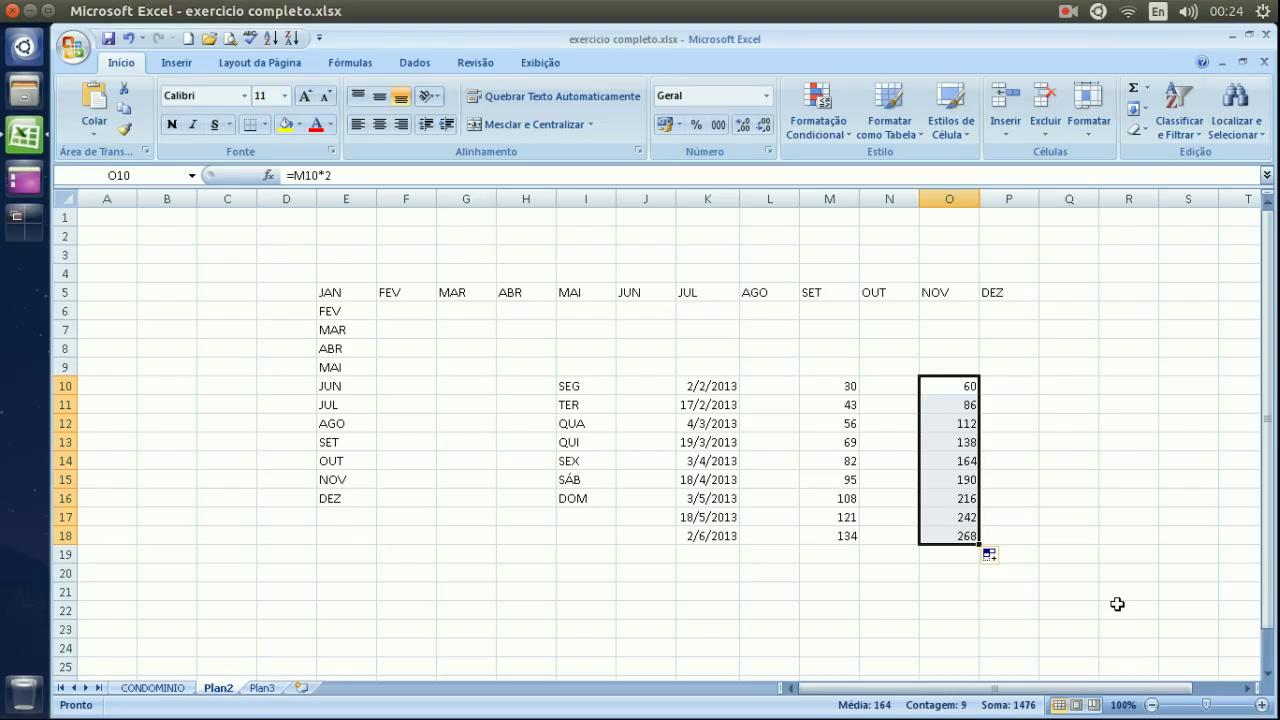
left_click(968, 499)
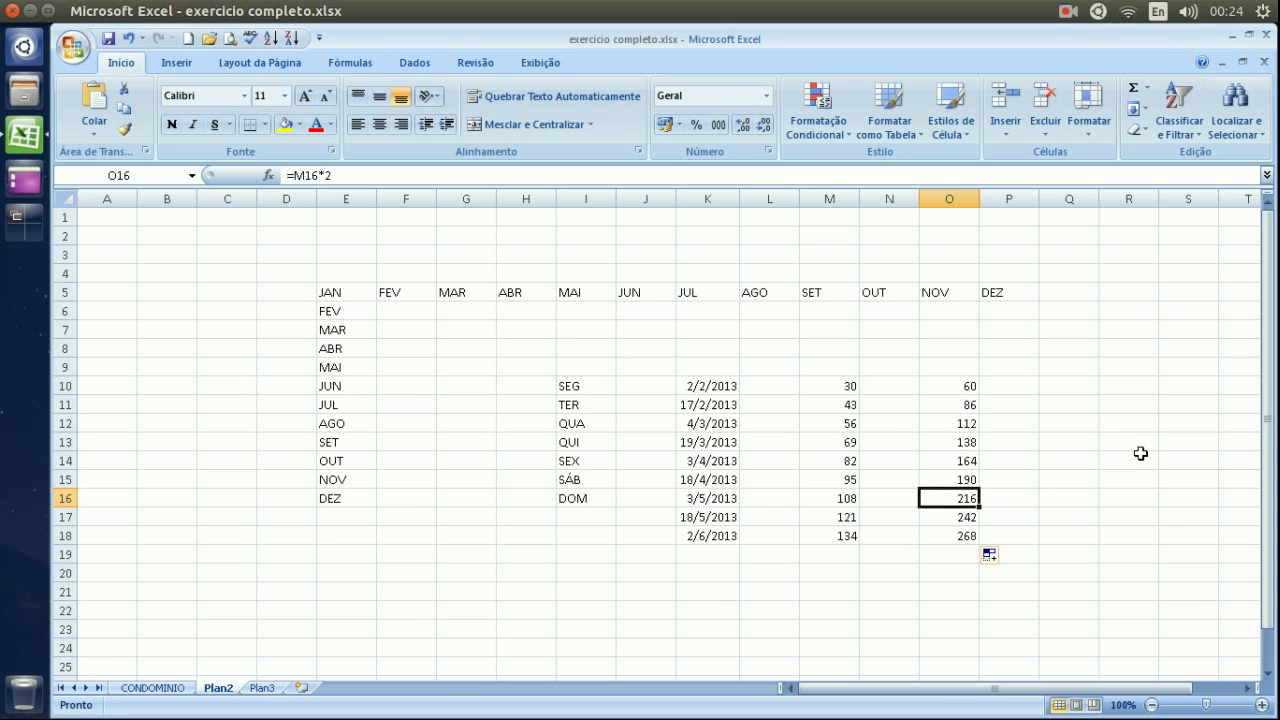
key("F2")
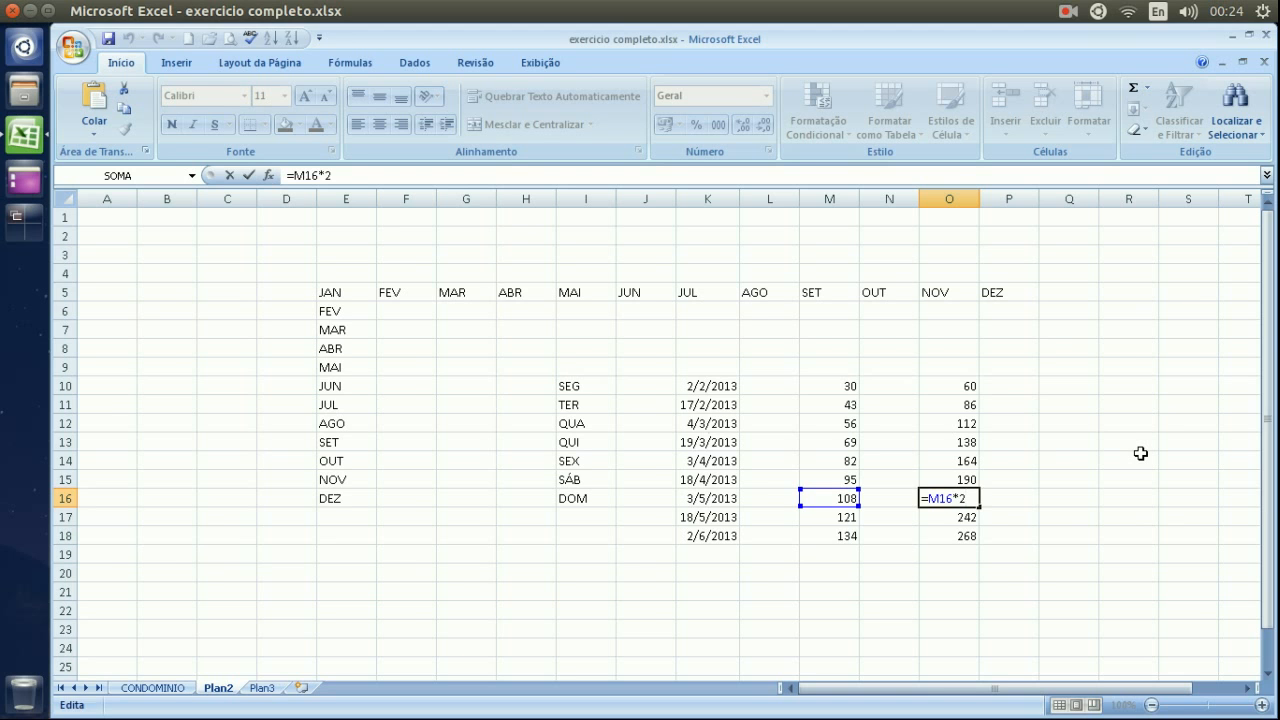
key("Return")
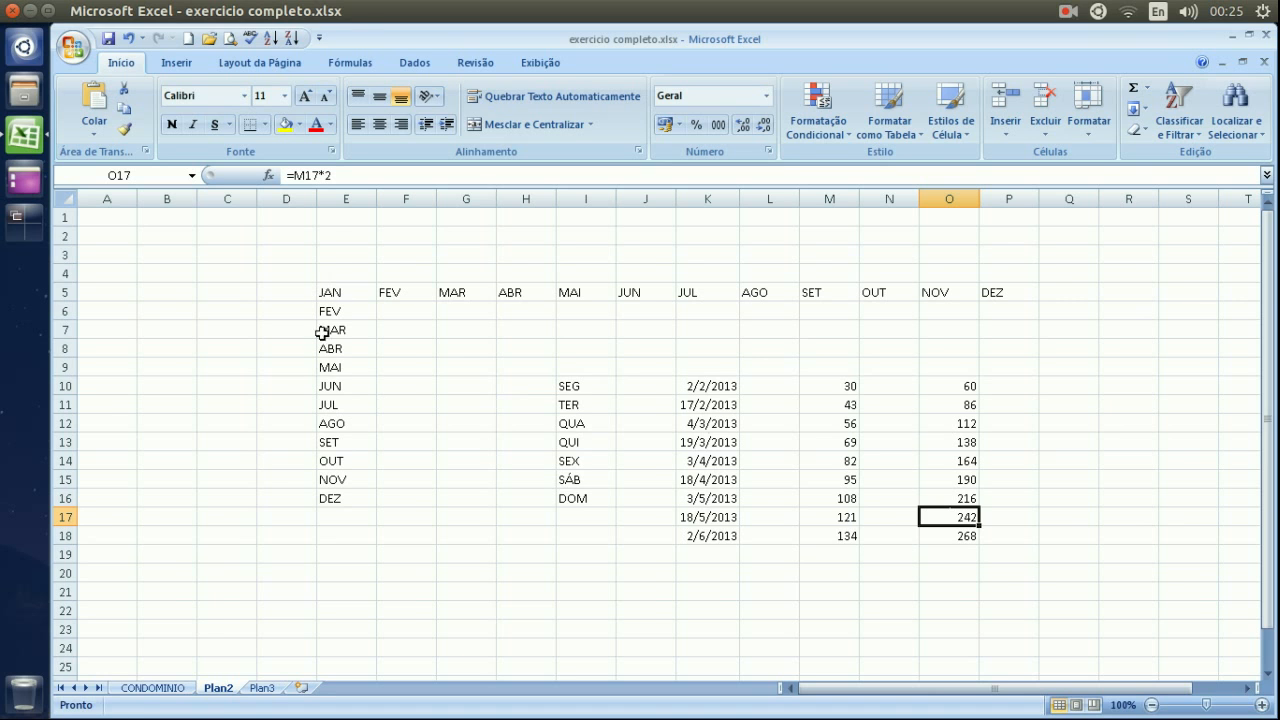
On the CONDOMINIO sheet, enter the heading TOTAL in G2, after the APT 05 column
left_click(168, 689)
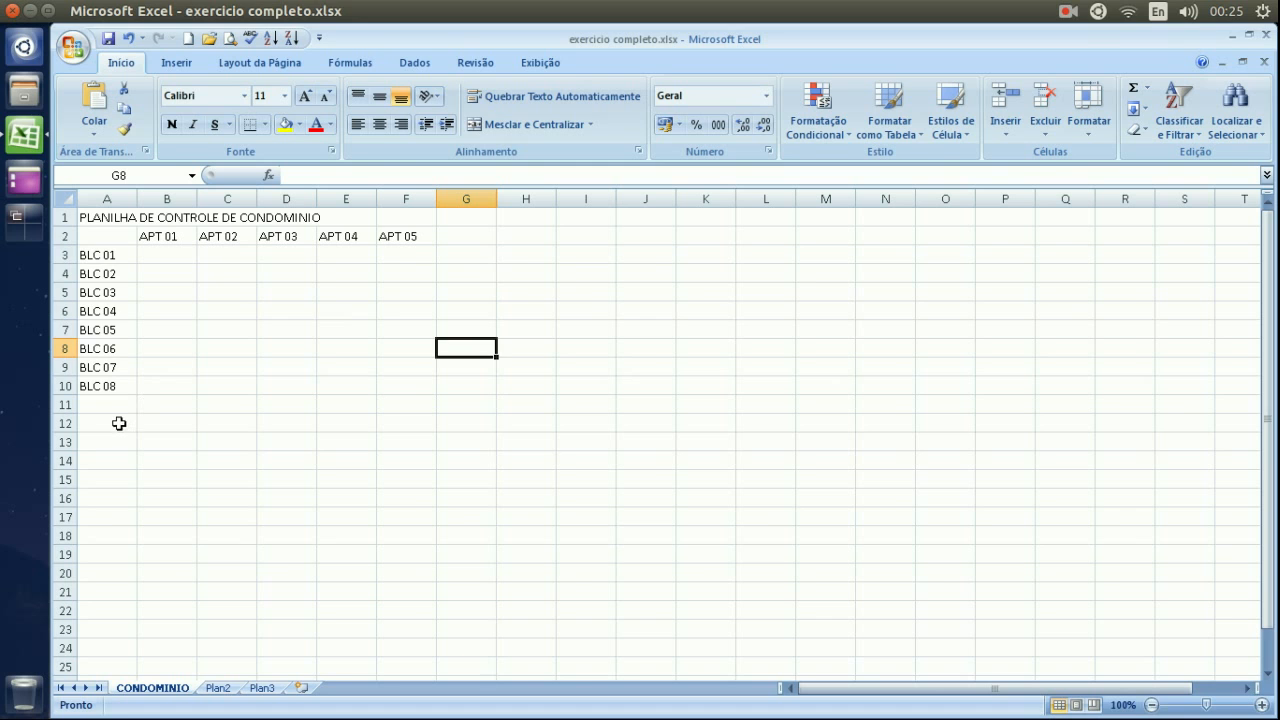
left_click(486, 238)
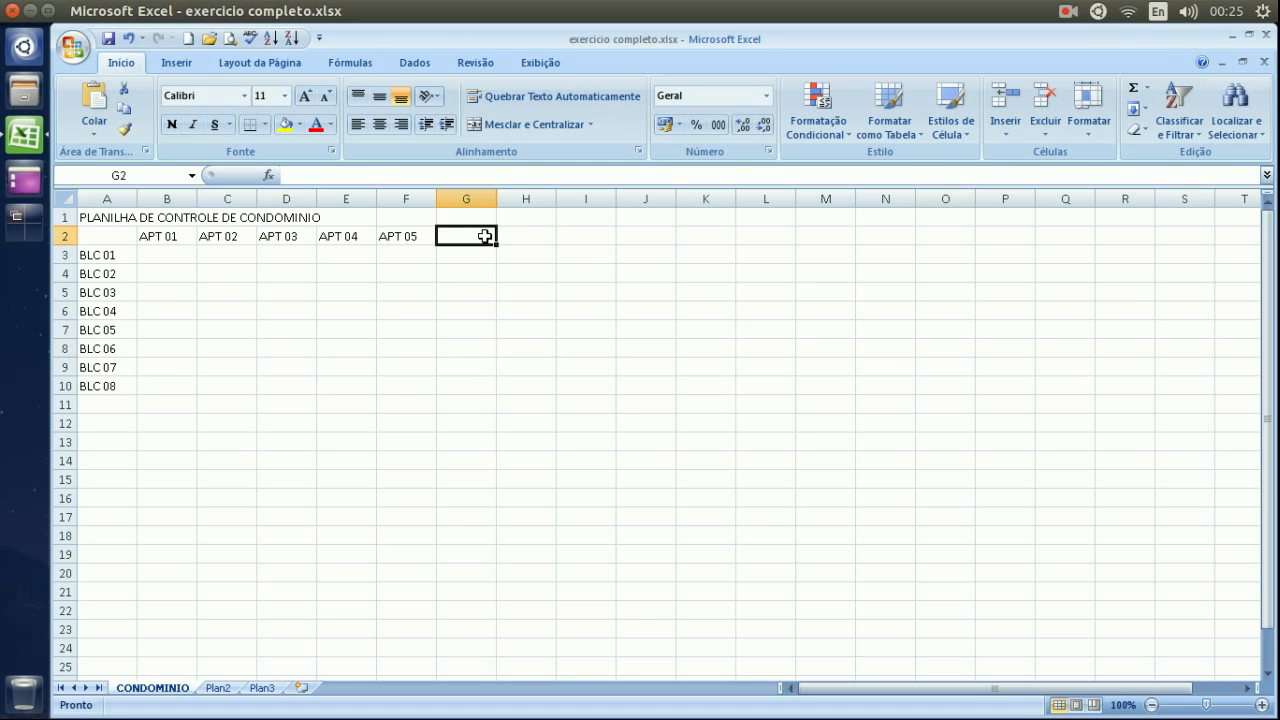
type("tota")
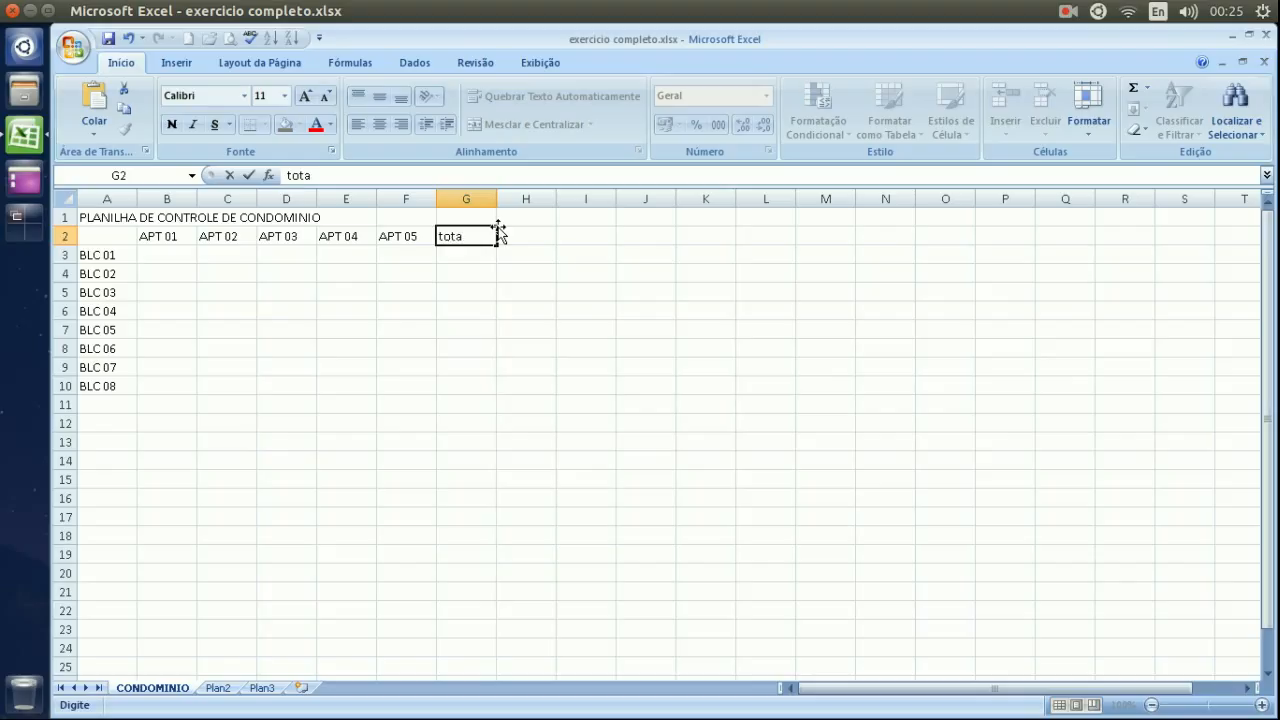
type("l")
key("BackSpace")
key("BackSpace")
key("BackSpace")
key("BackSpace")
key("BackSpace")
type("TOTAL")
key("Tab")
Enter the row label TOTAL in cell A11, below BLC 08
key("Down")
key("Down")
key("Down")
key("Down")
key("Down")
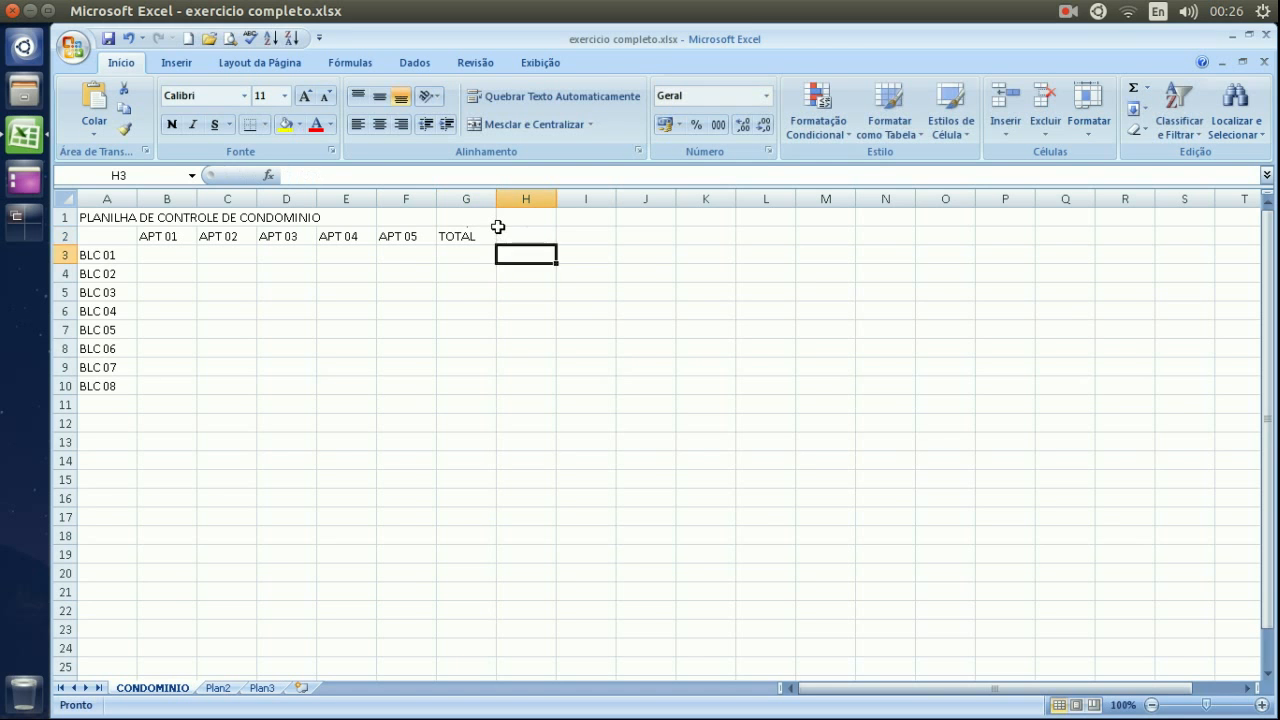
key("Down")
key("Down")
key("Down")
key("Down")
key("Left")
key("Left")
key("Left")
key("Left")
key("Left")
key("Left")
key("Left")
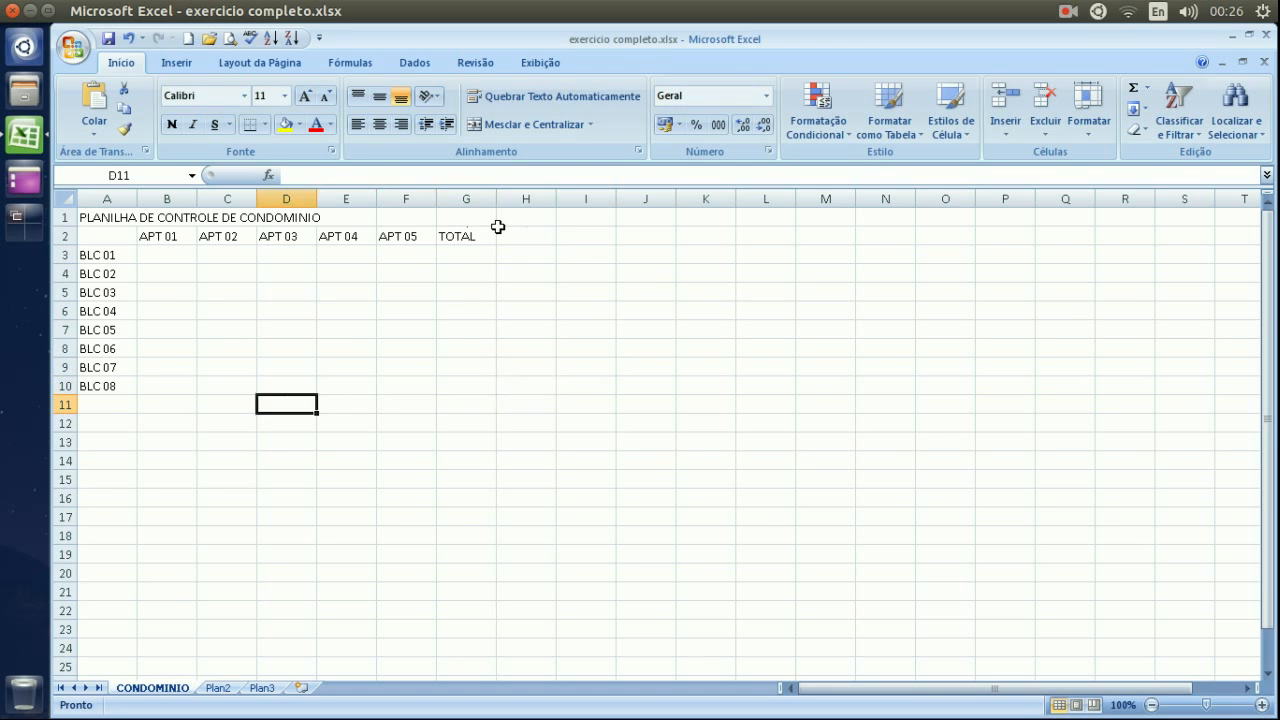
type("TO")
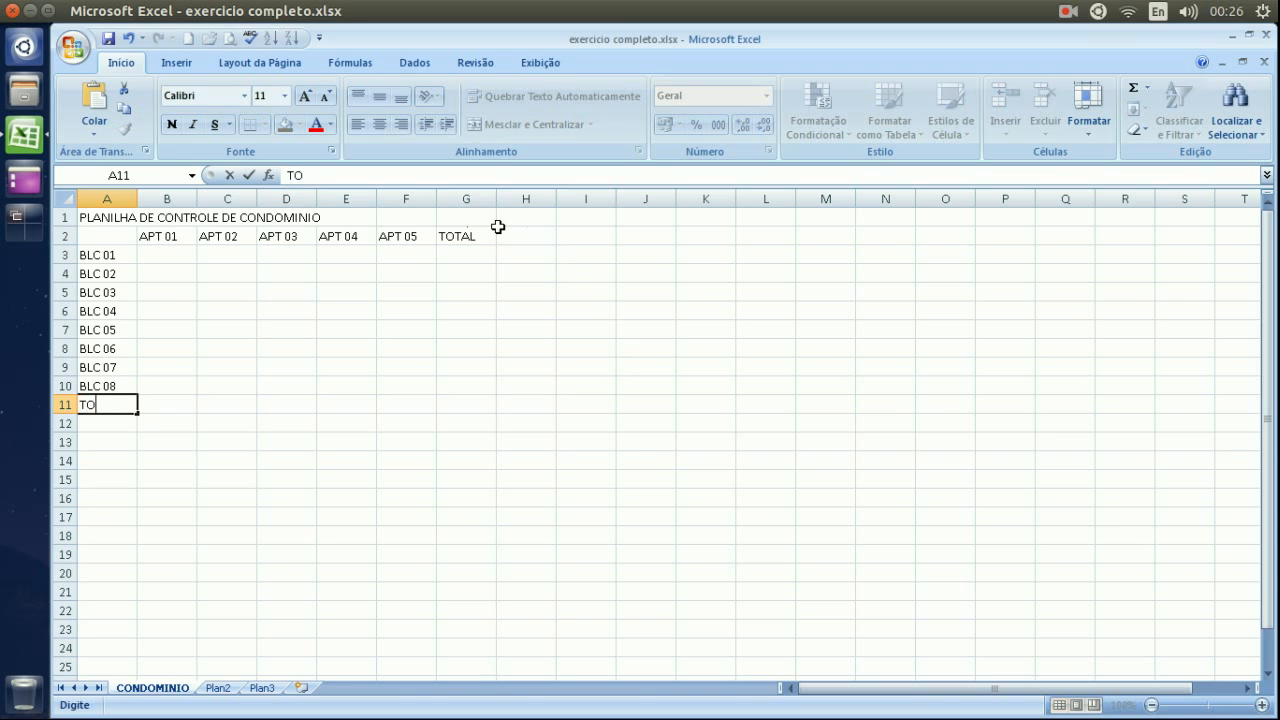
type("TAL")
key("Return")
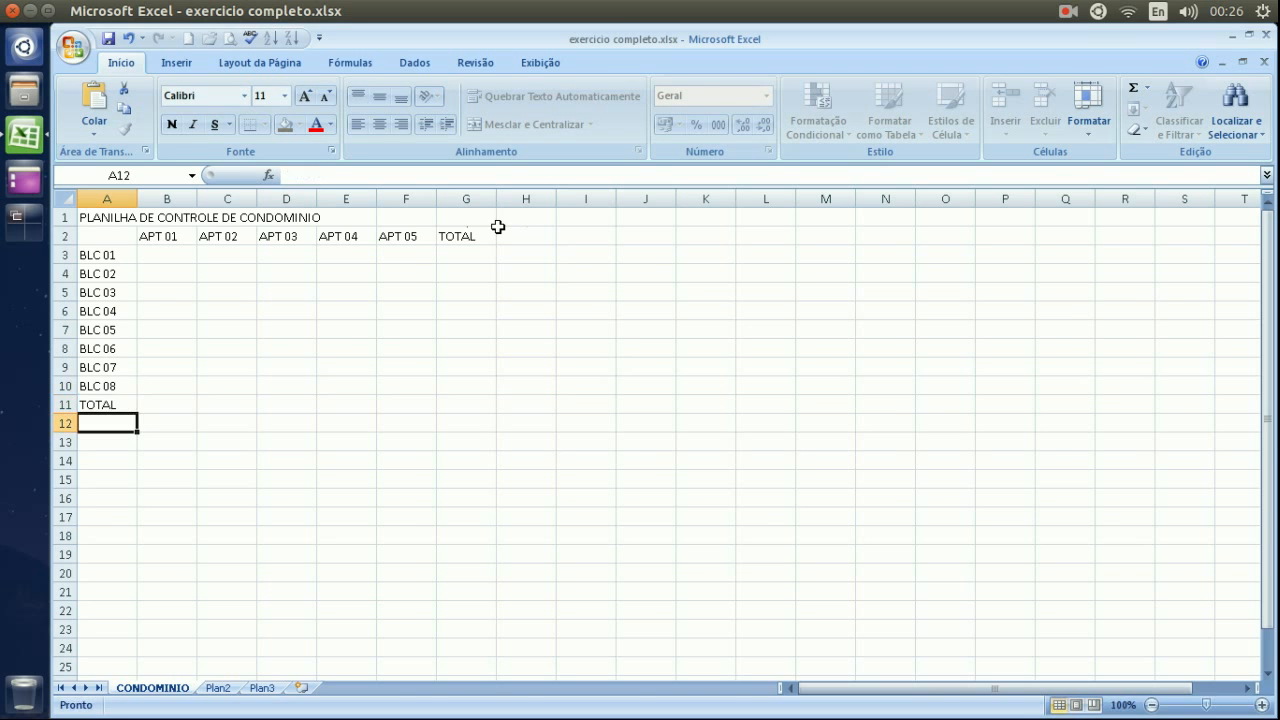
Leave row 12 blank and enter the label ACUMULO TOTAL DE VALOR in cell A13
key("Return")
key("Up")
key("Down")
key("Down")
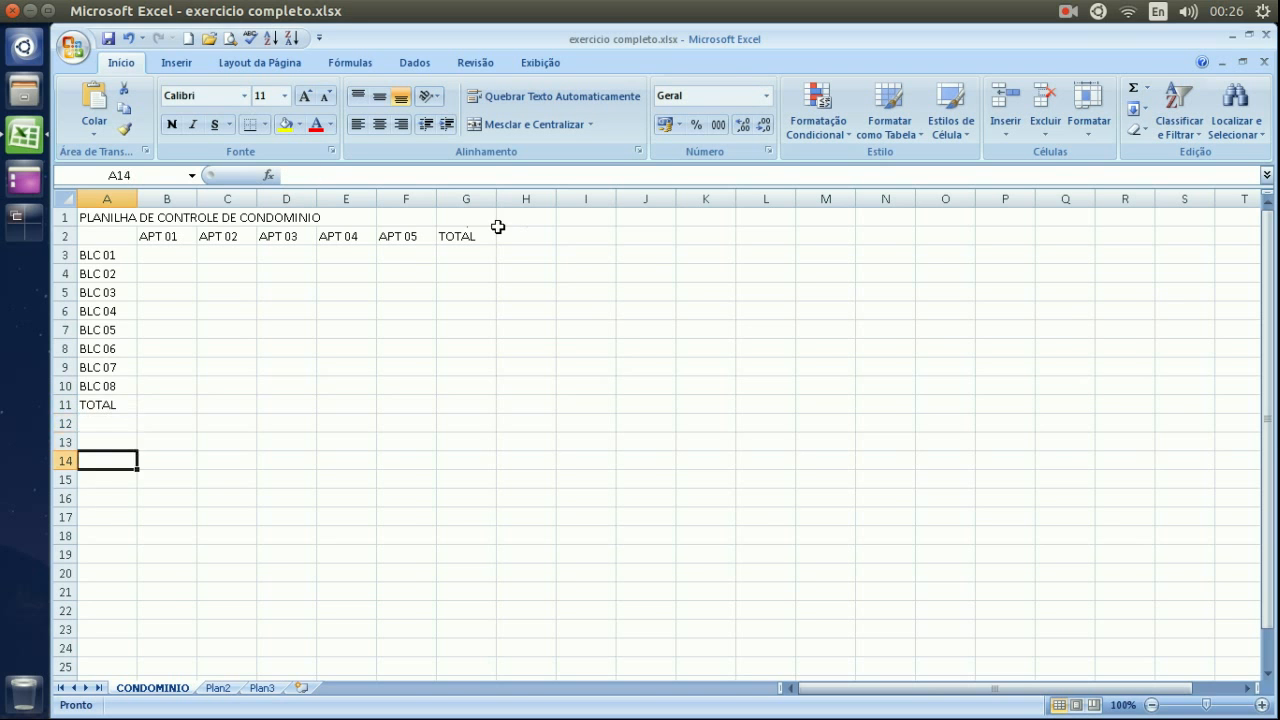
key("Up")
key("Up")
key("Down")
key("Down")
key("Down")
key("Up")
key("Up")
key("Up")
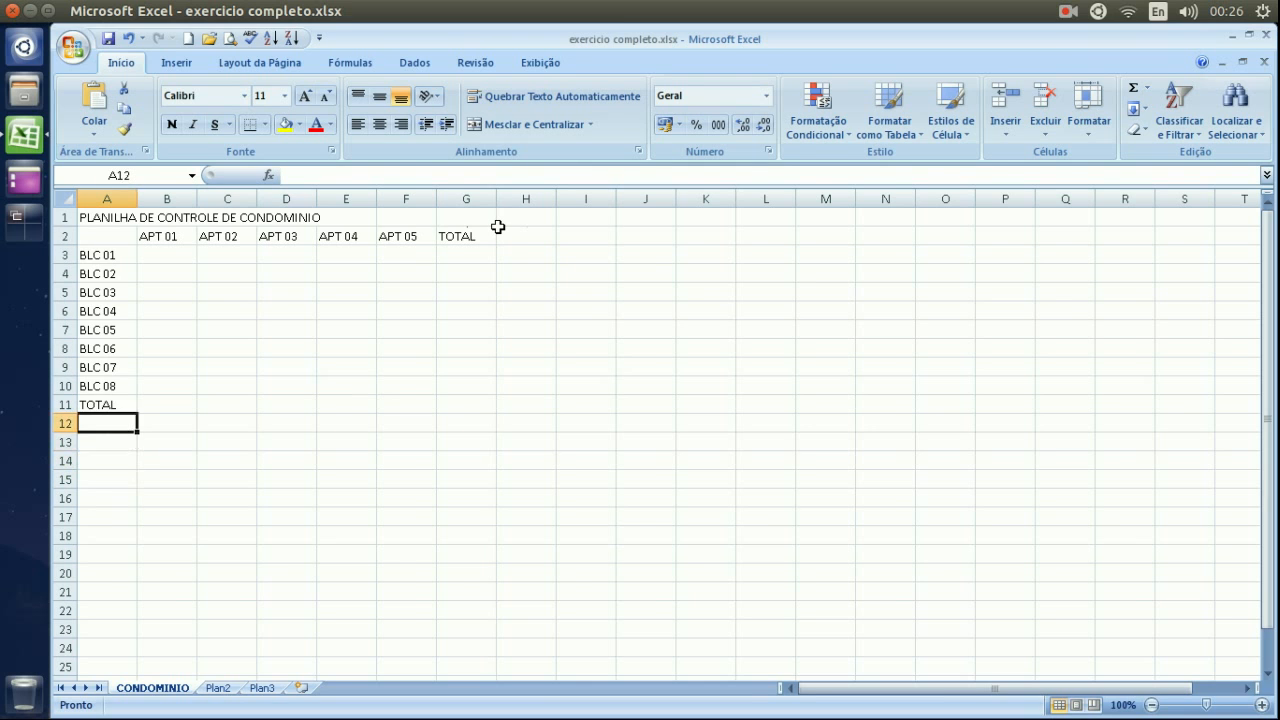
key("Down")
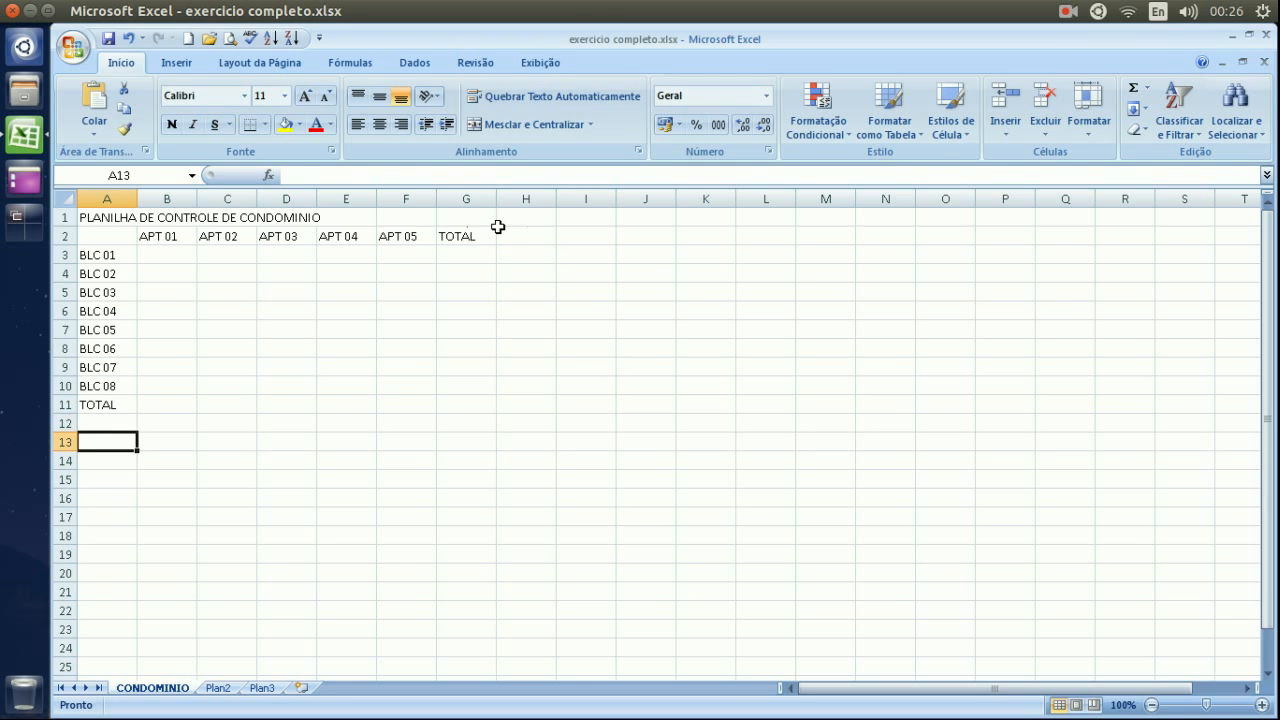
type("AC")
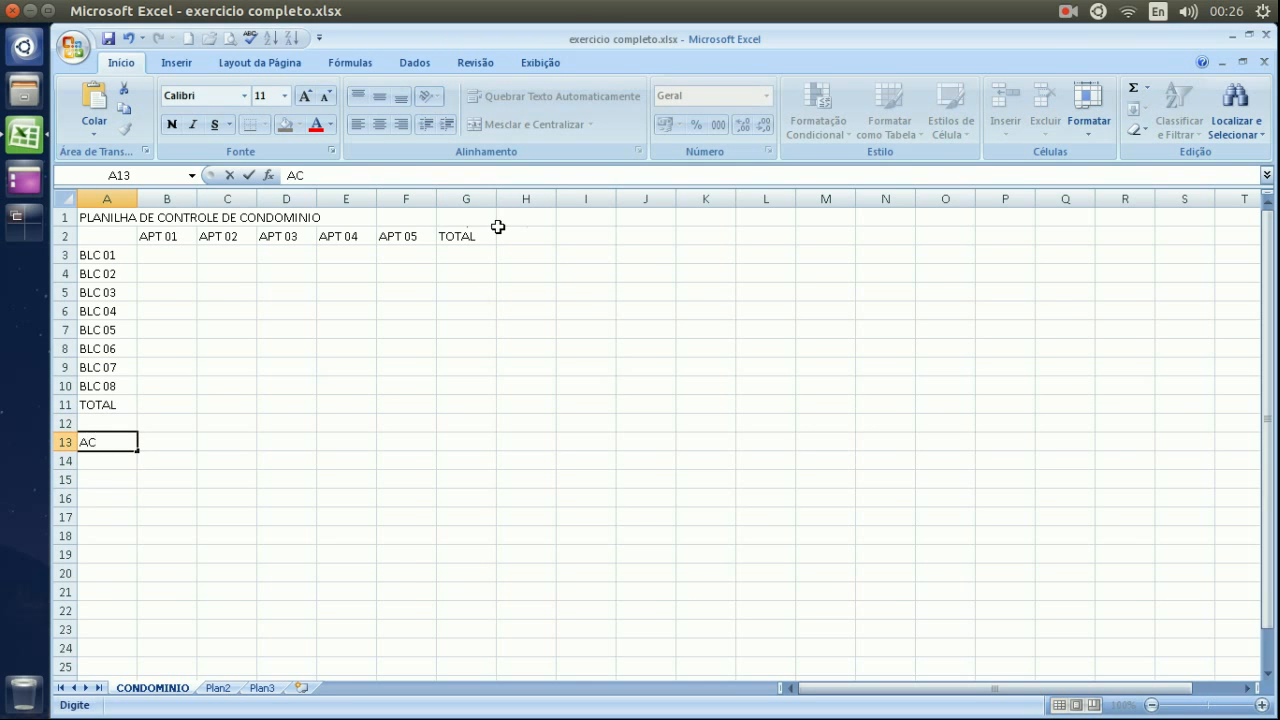
type("UMULO TOTAL DE")
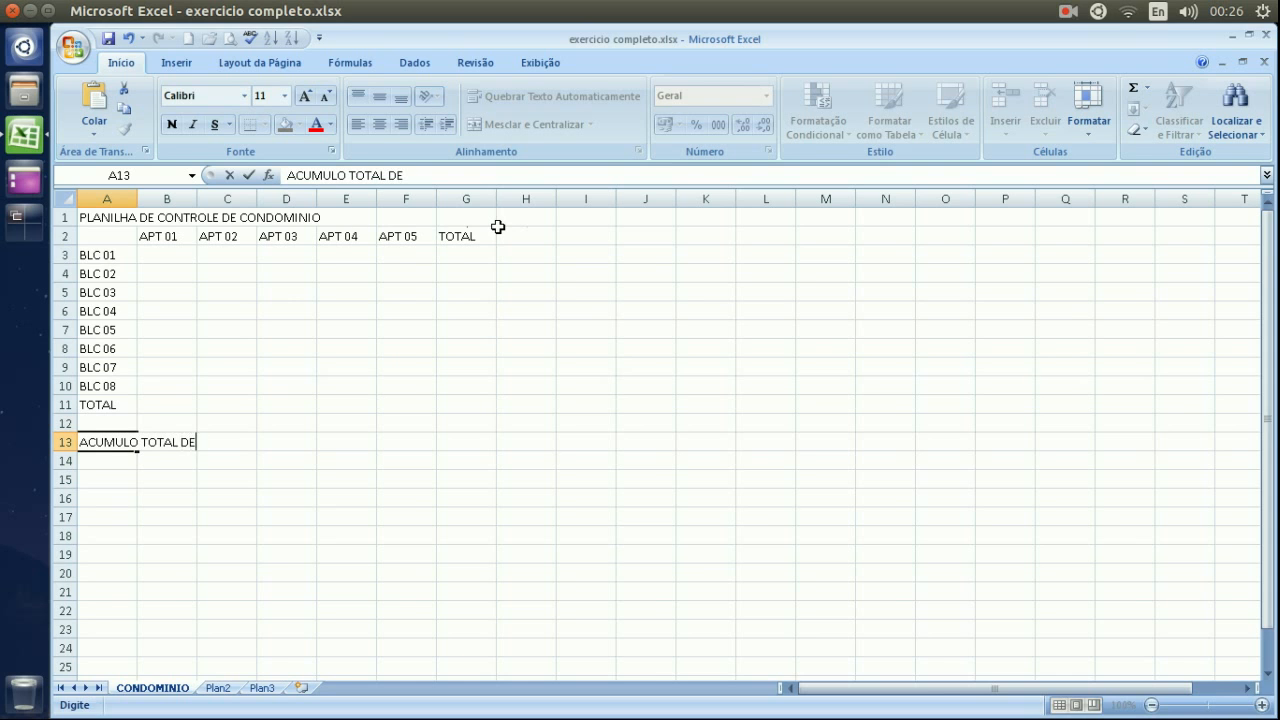
type(" VALOR.")
key("BackSpace")
key("Return")
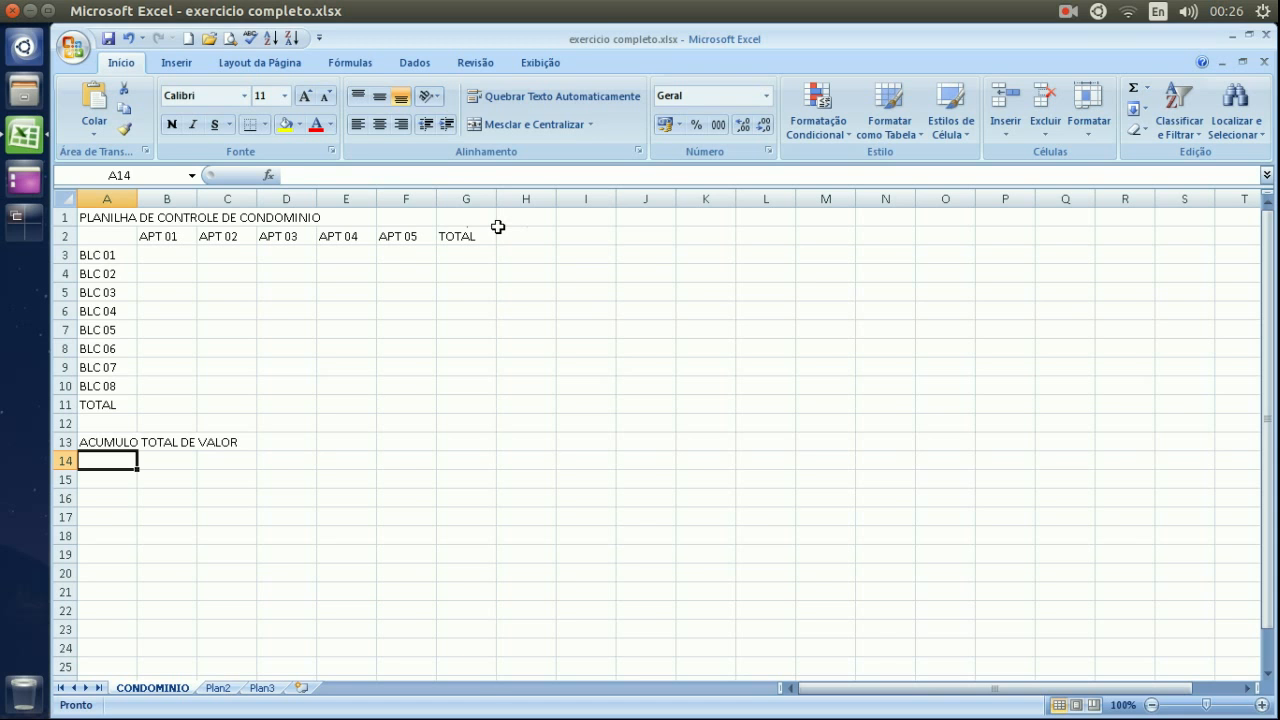
Enter the label MEDIA DE PAGAMENTO in cell A14
type("MEDIA")
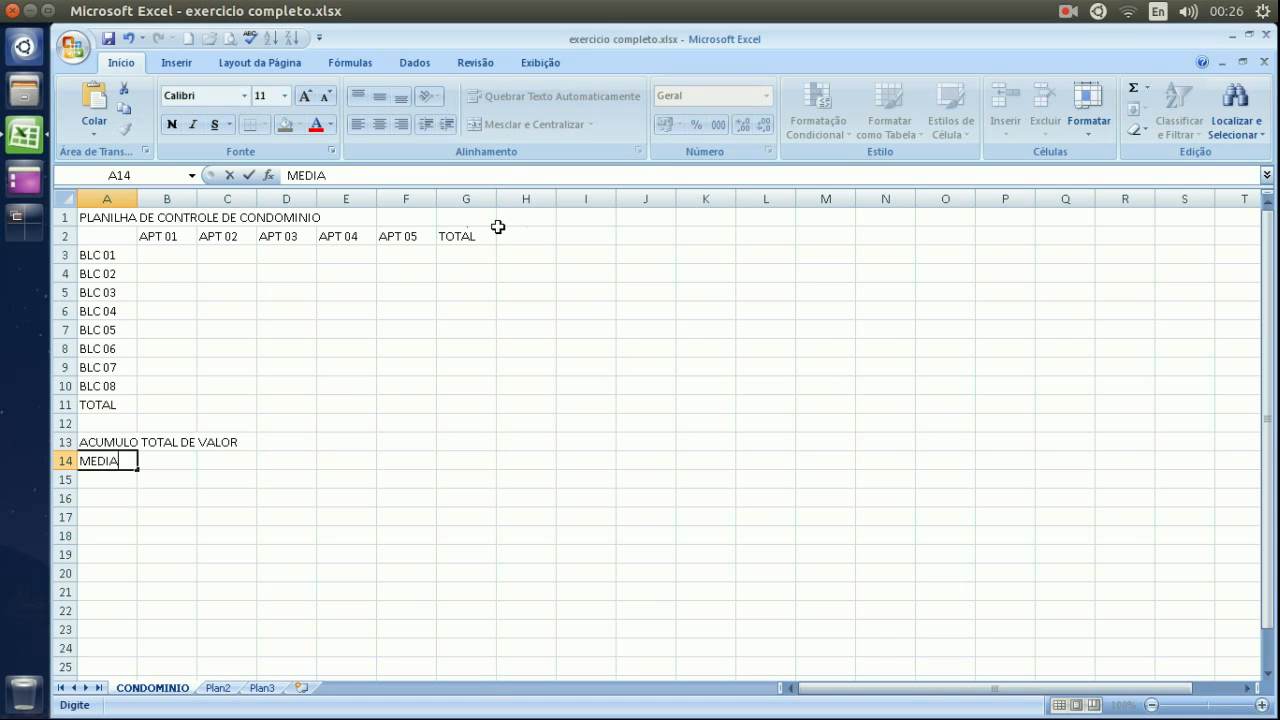
type(" DE PAGAME")
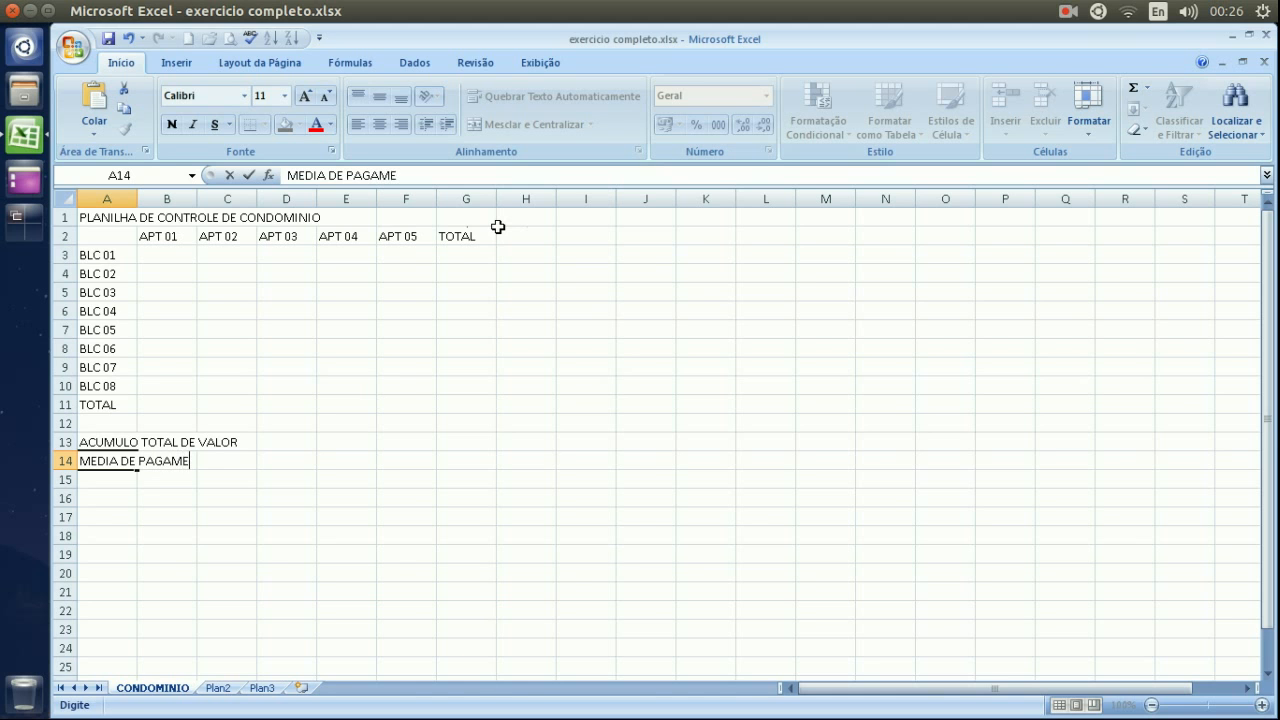
type("NTO")
key("Return")
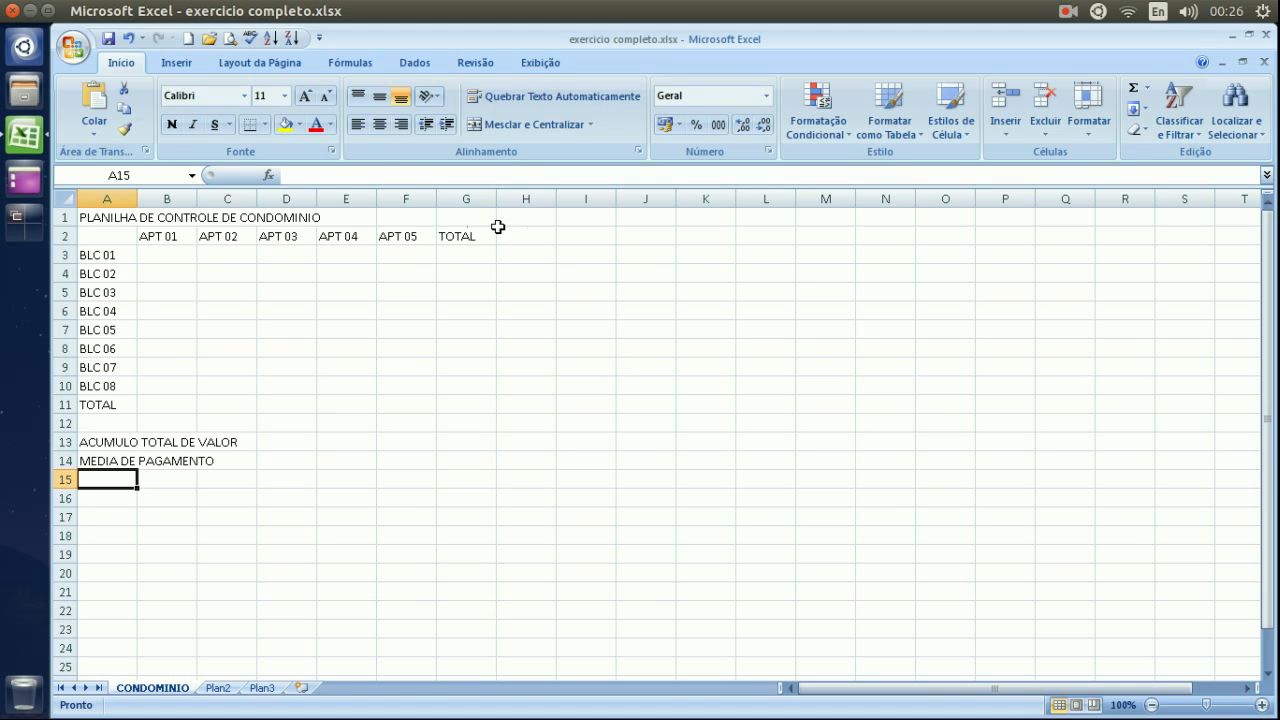
Enter the labels MAIOR VALOR PAGO in cell A15 and MENOR VALOR PAGO in cell A16
type("MAIO")
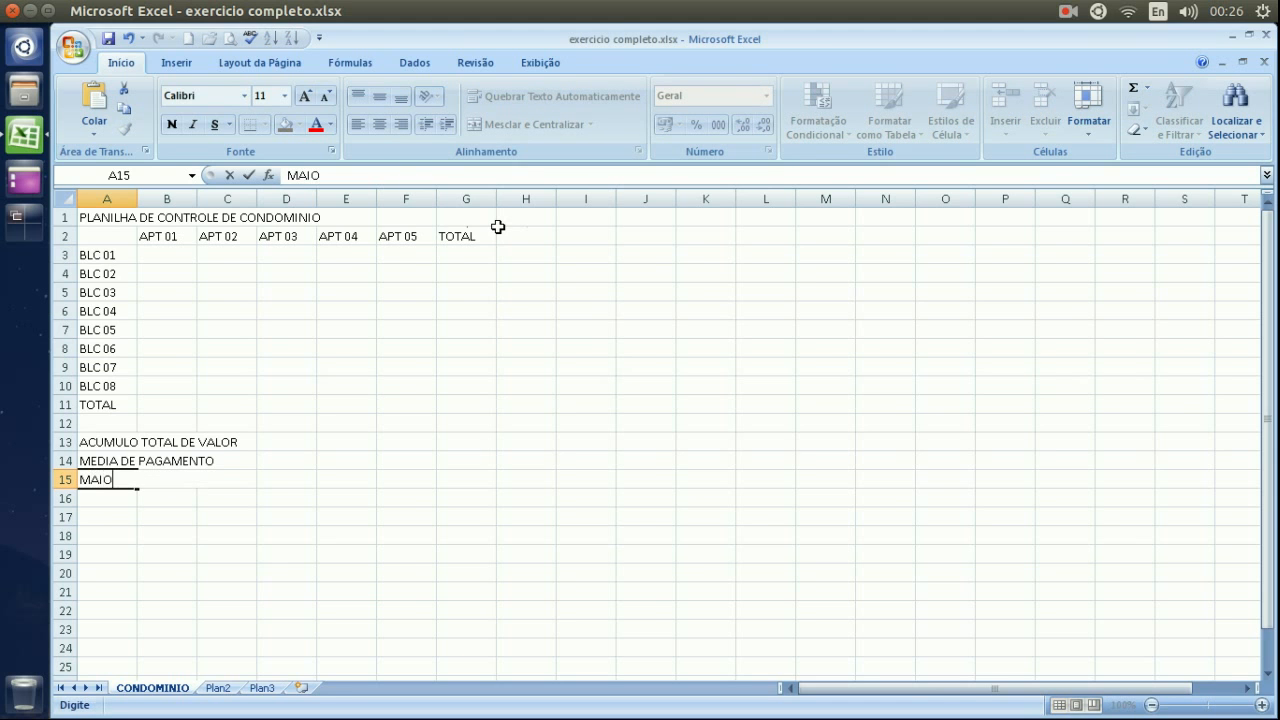
type("R VALOR PAGO")
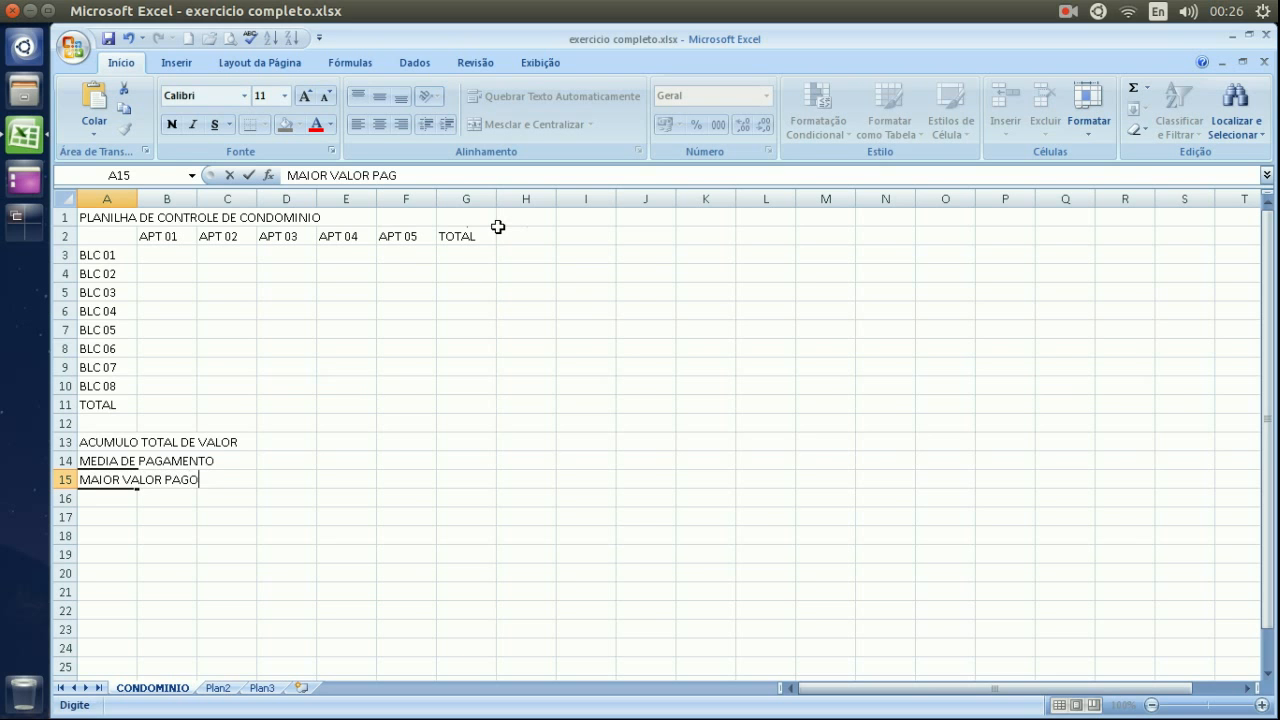
key("Return")
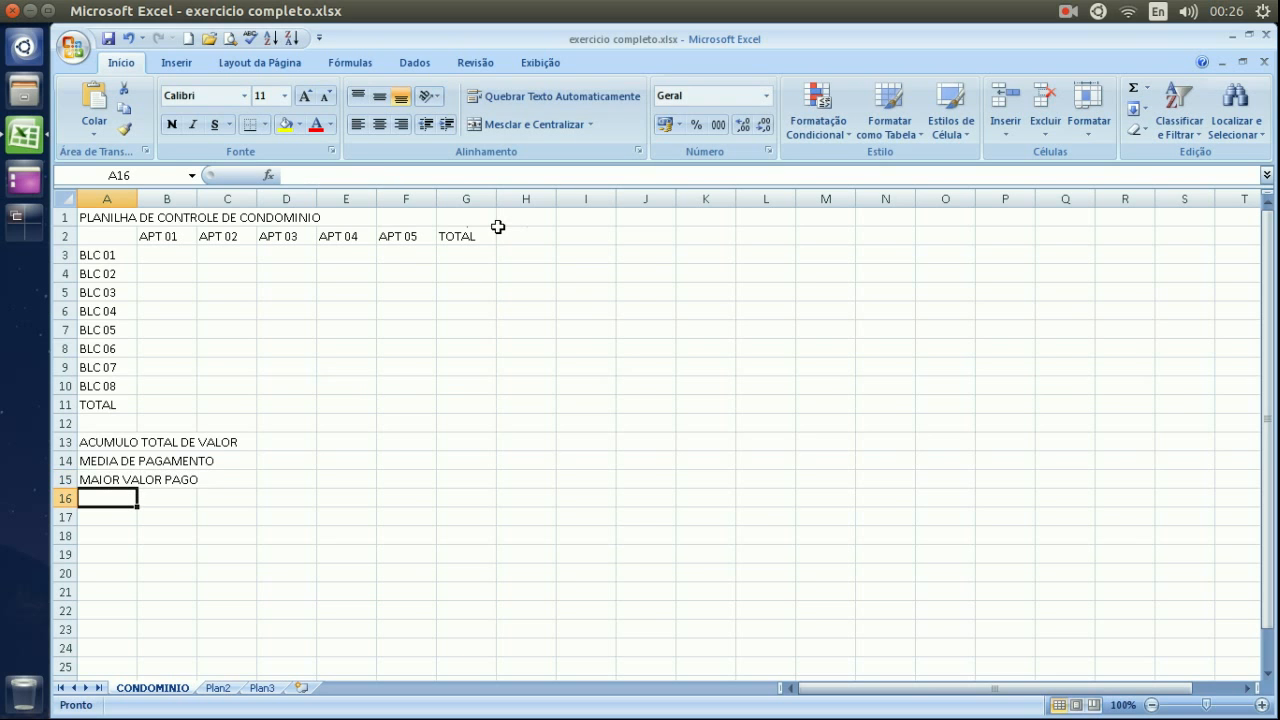
type("M")
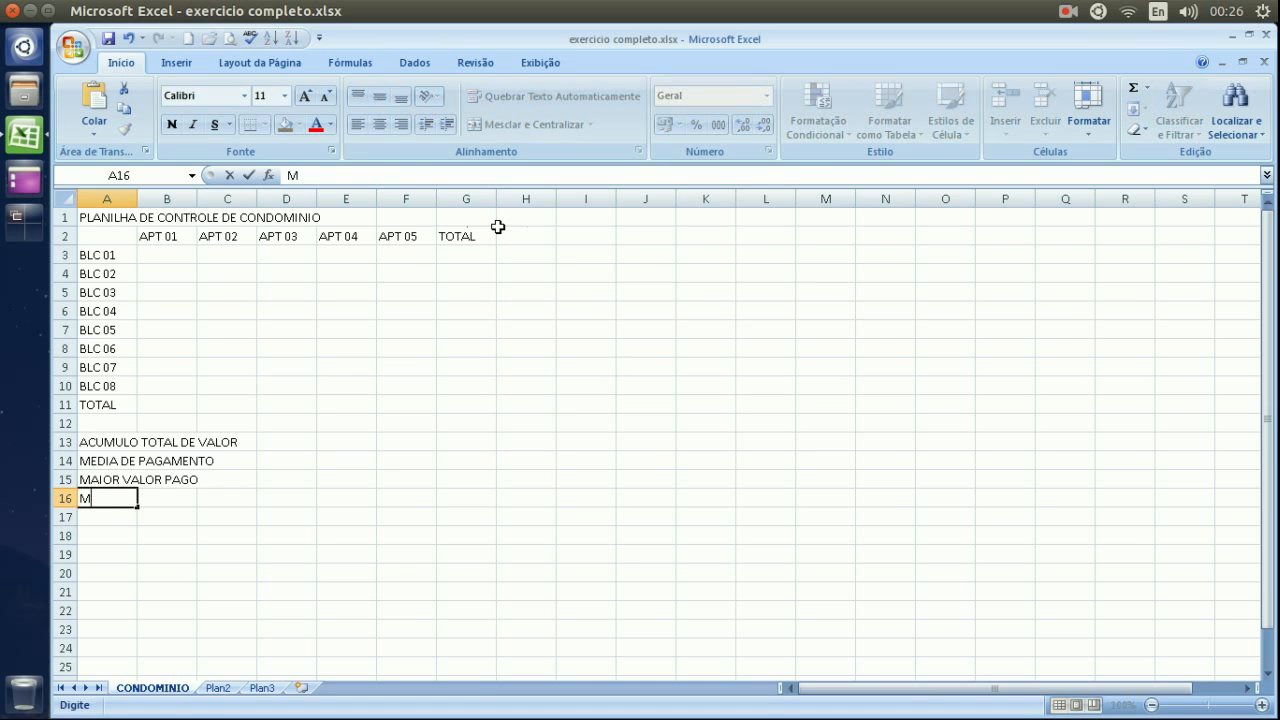
type("ENOR VALOR ")
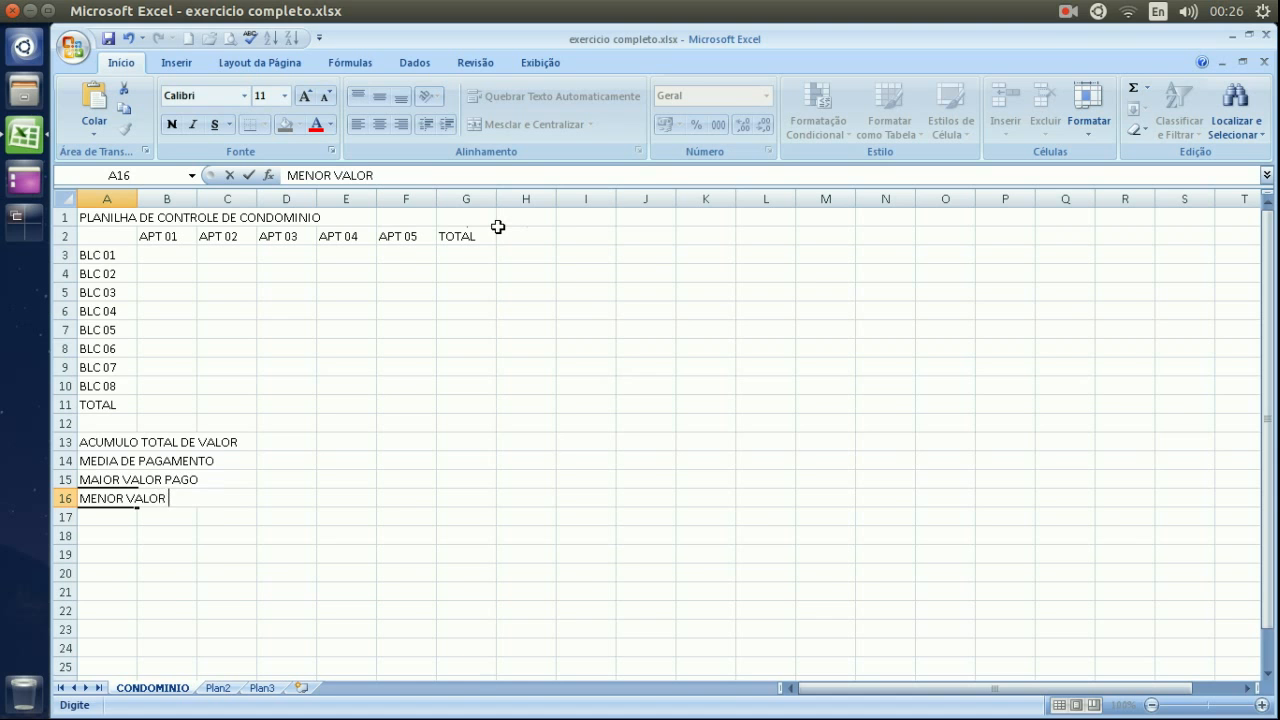
type("PAGO")
key("Return")
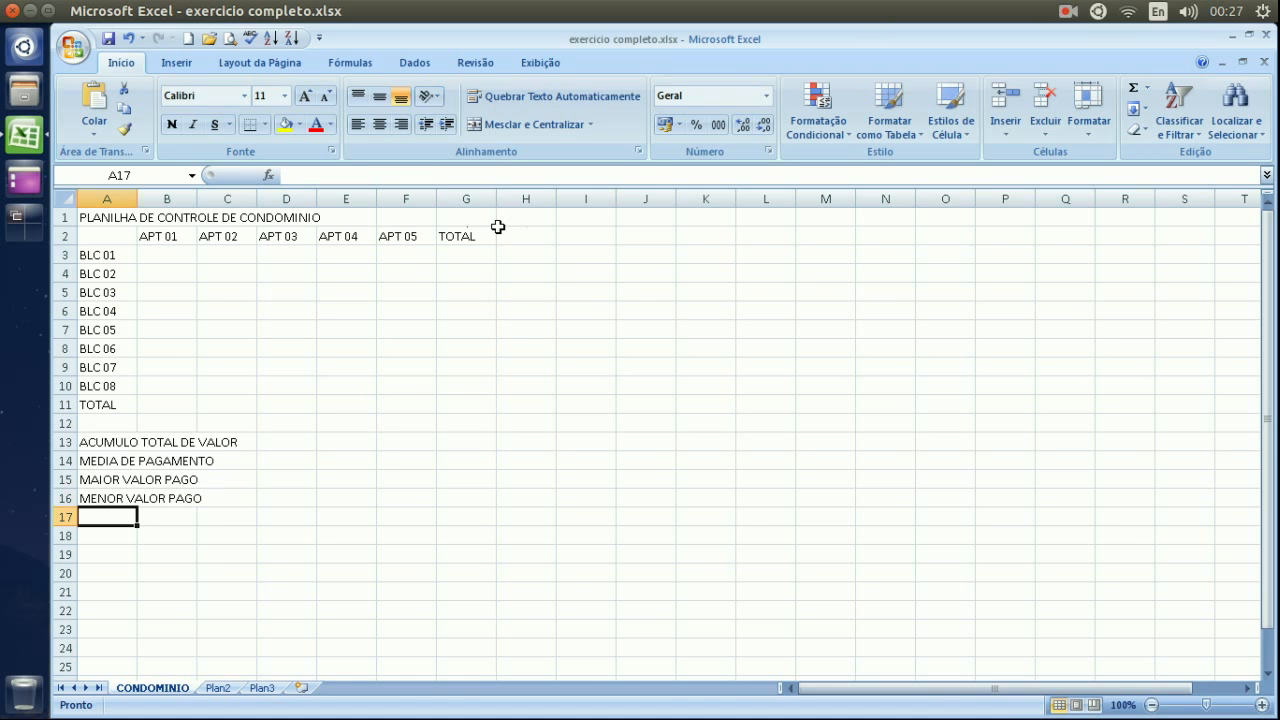
Enter the label QUANTOS APARTAMENTO in cell A17
type("QUA")
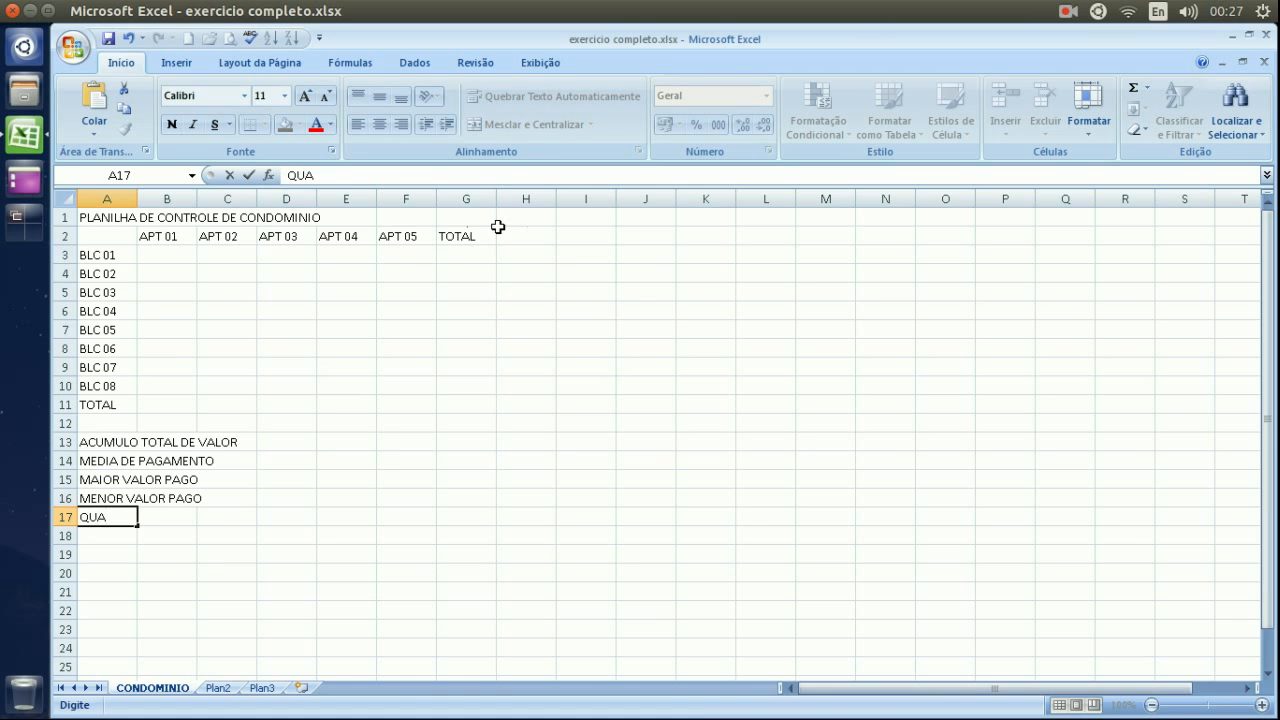
type("NTOS APATA")
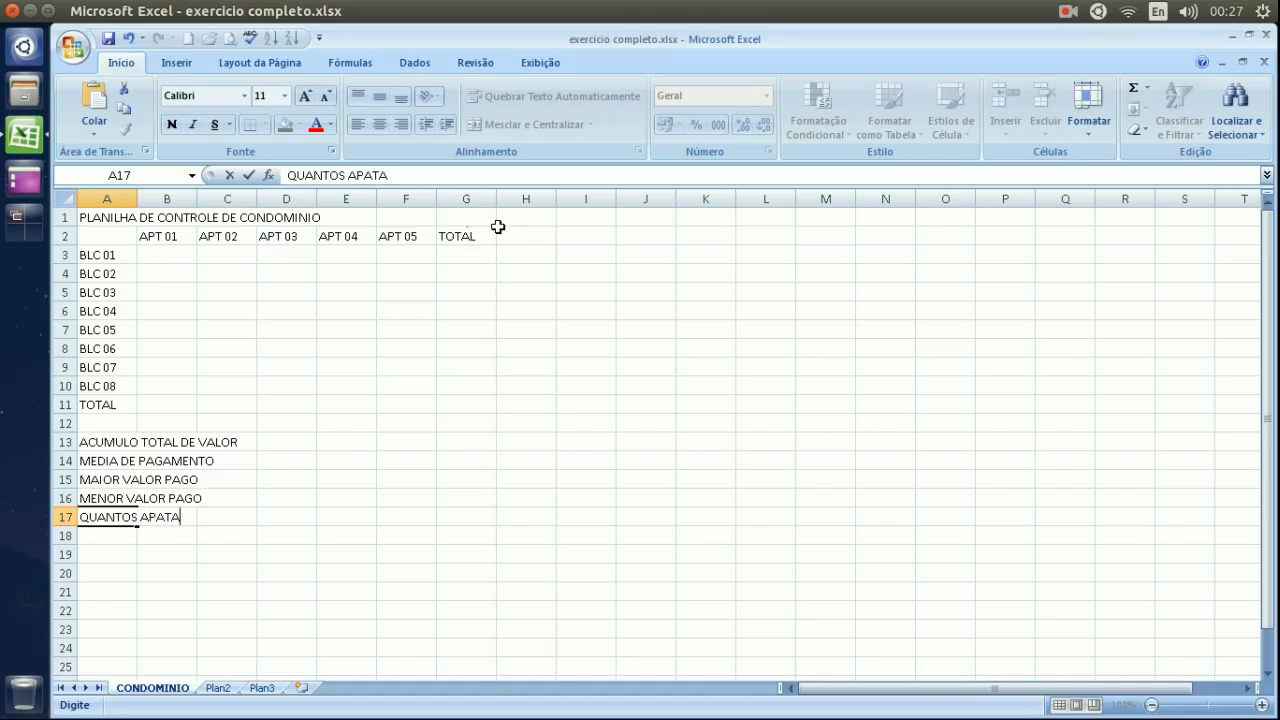
key("BackSpace")
key("BackSpace")
type("RTAMENT")
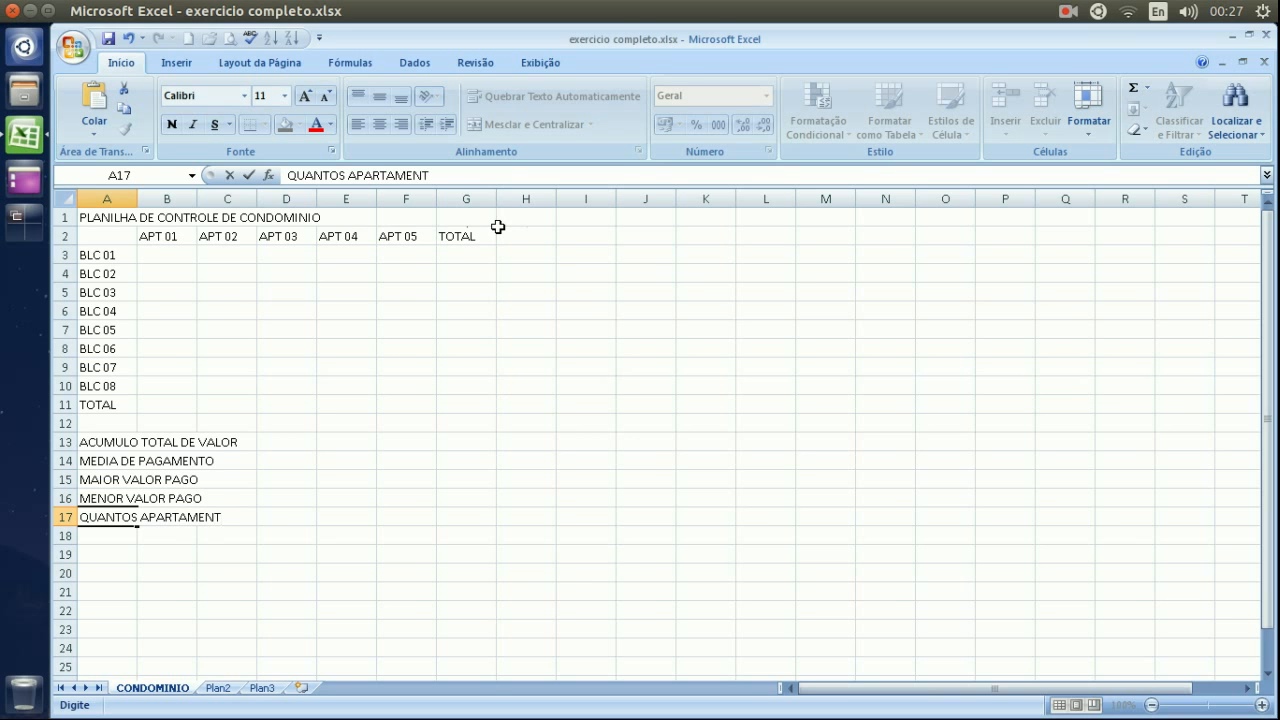
type("O")
key("Return")
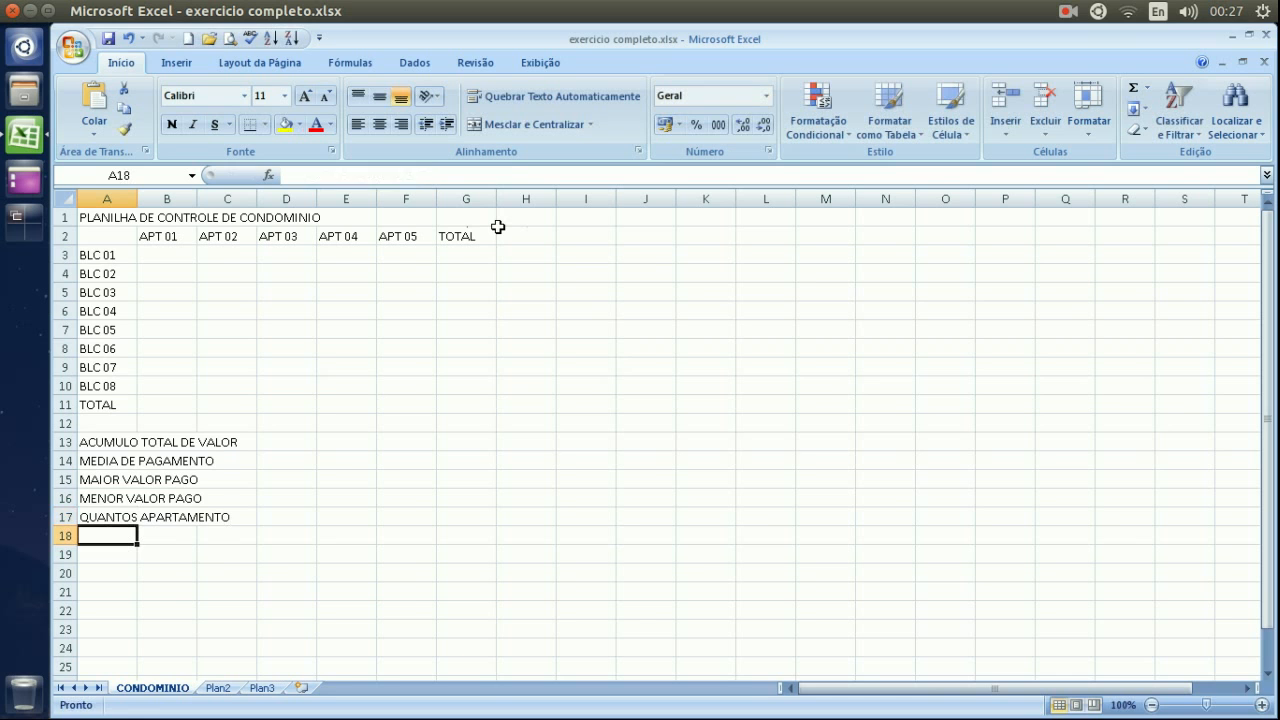
Enter the label QUANTOS FALTAM PAGAR in cell A18
type("Q")
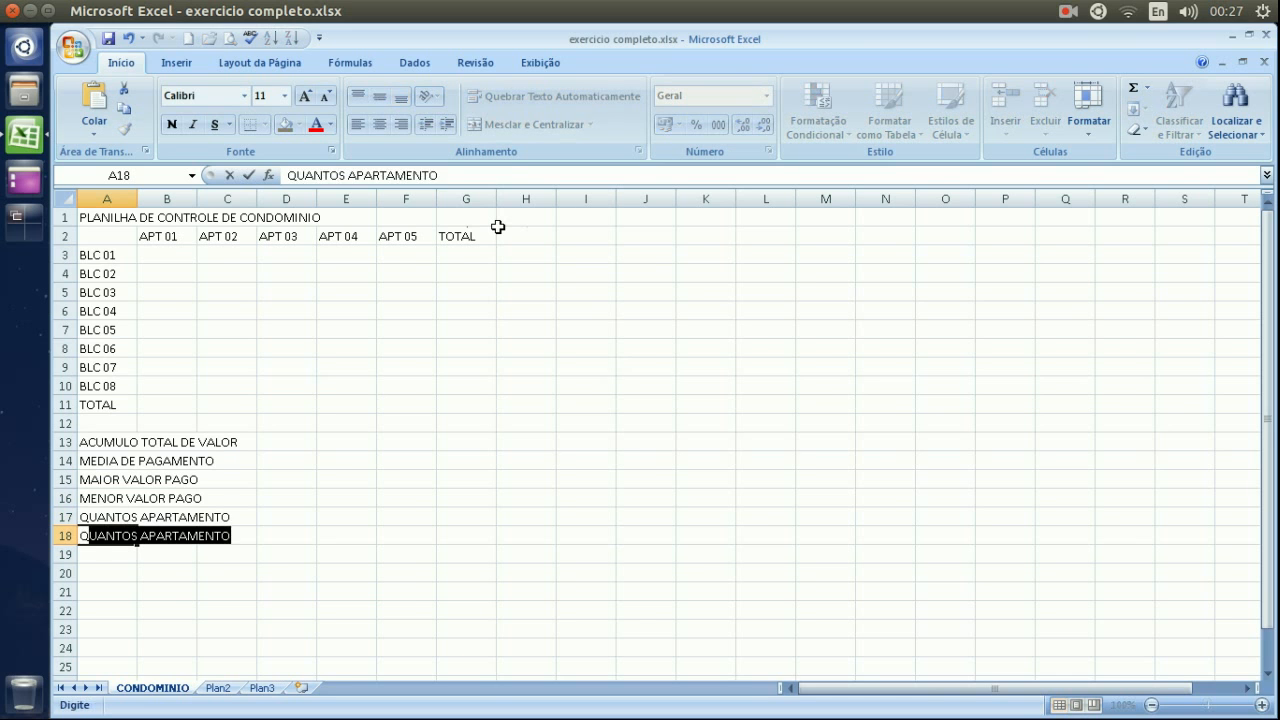
key("BackSpace")
type("UA")
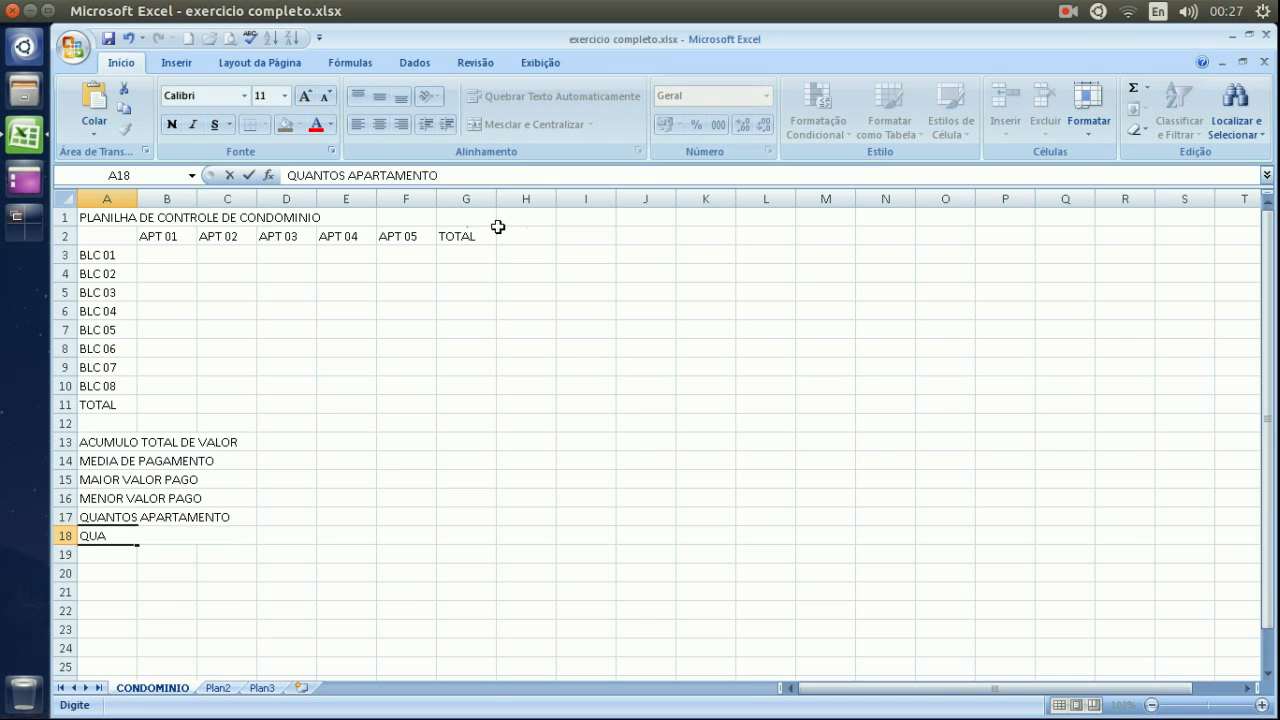
type("NTOS ")
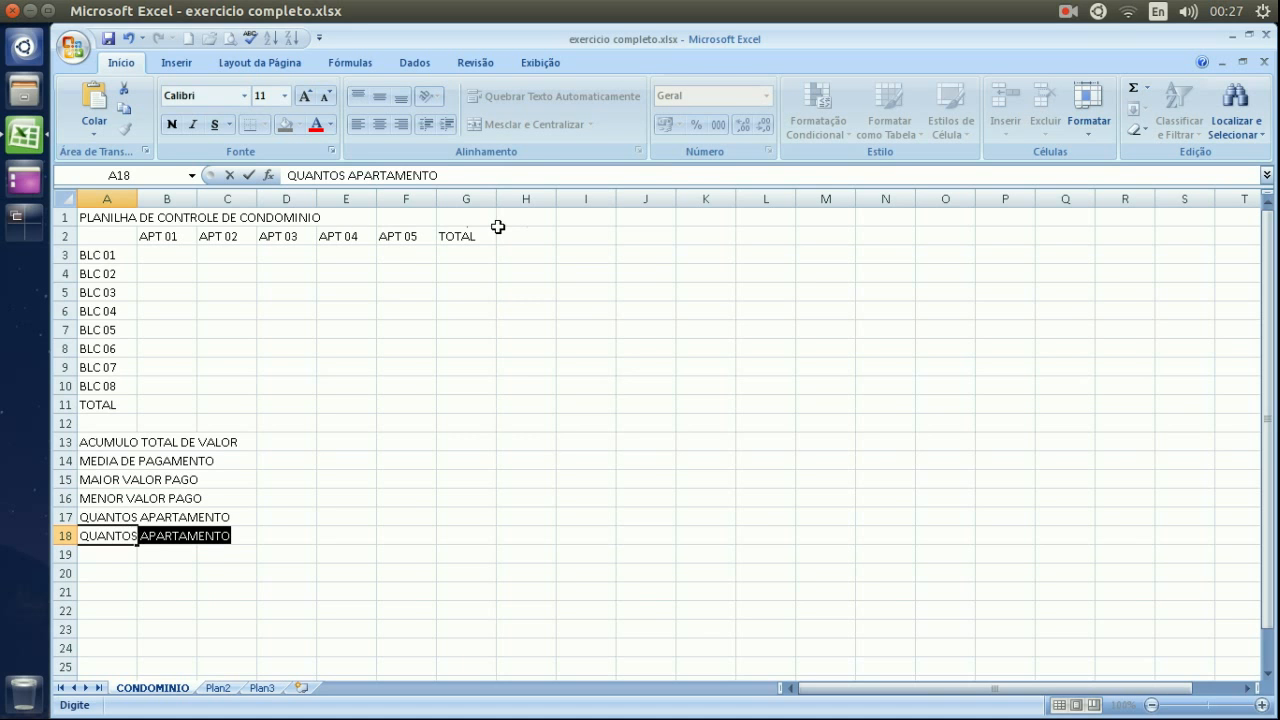
type("FA")
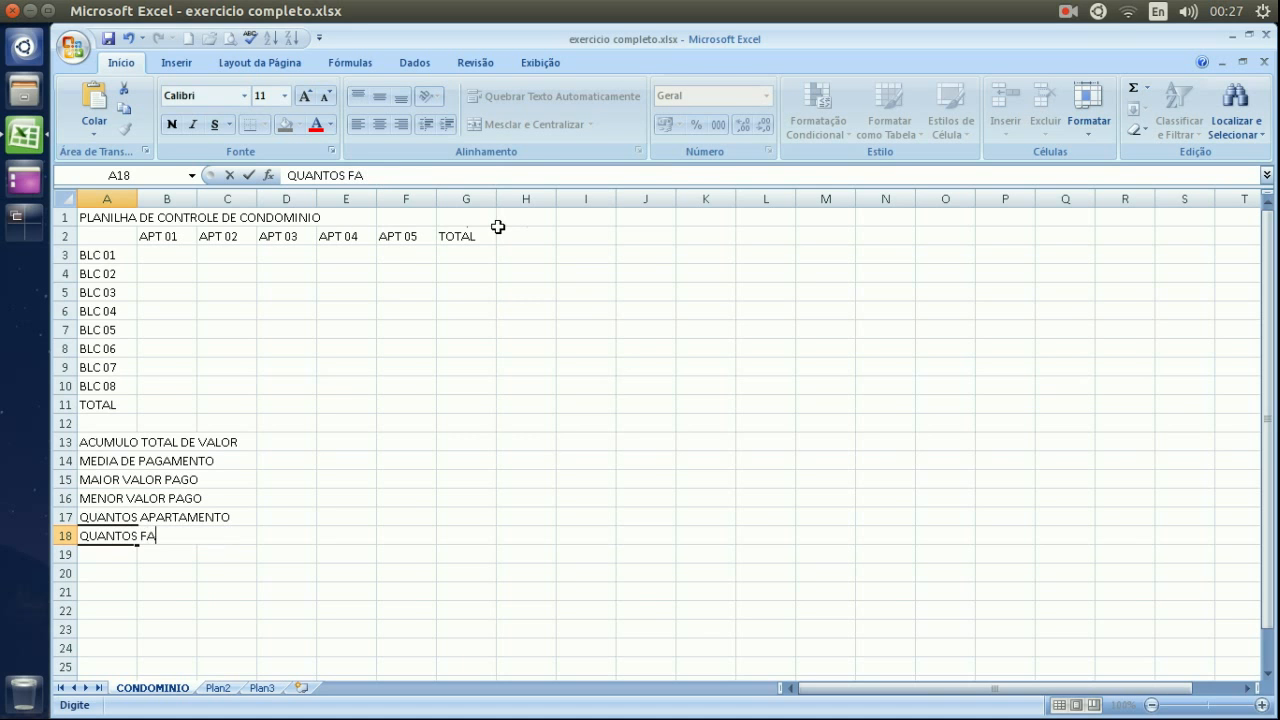
type("LTAM PAGAR")
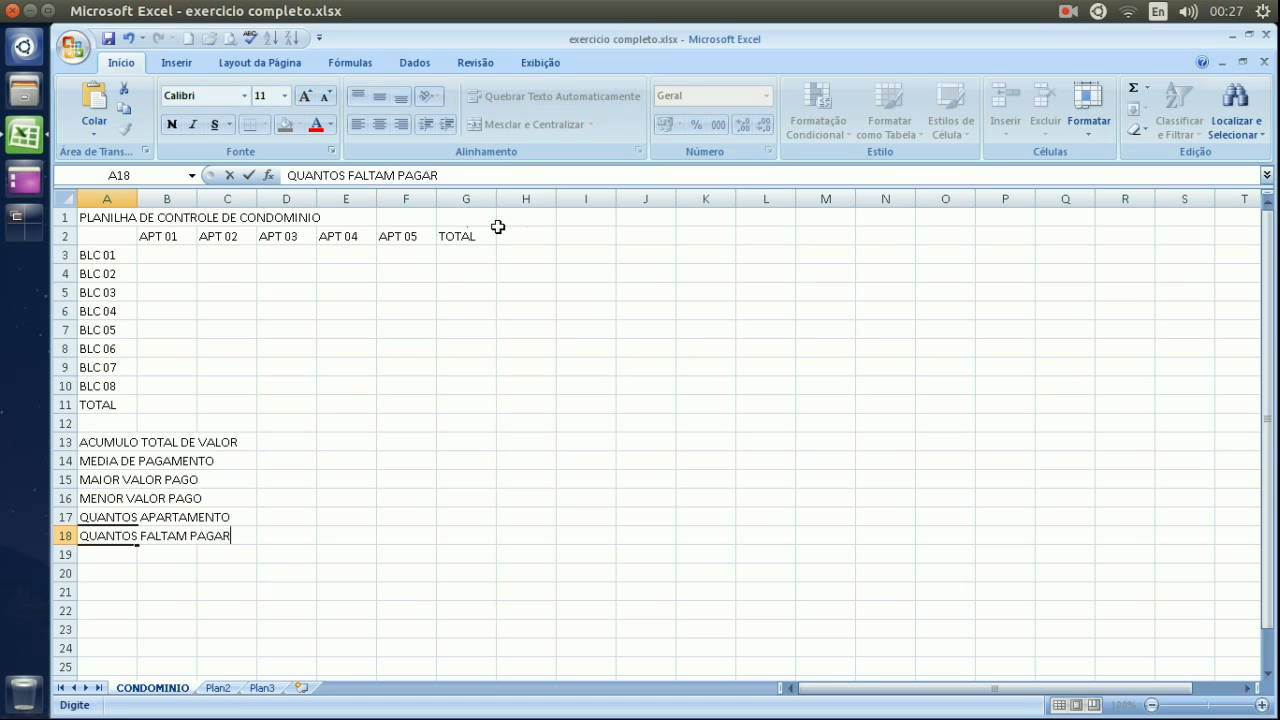
key("Return")
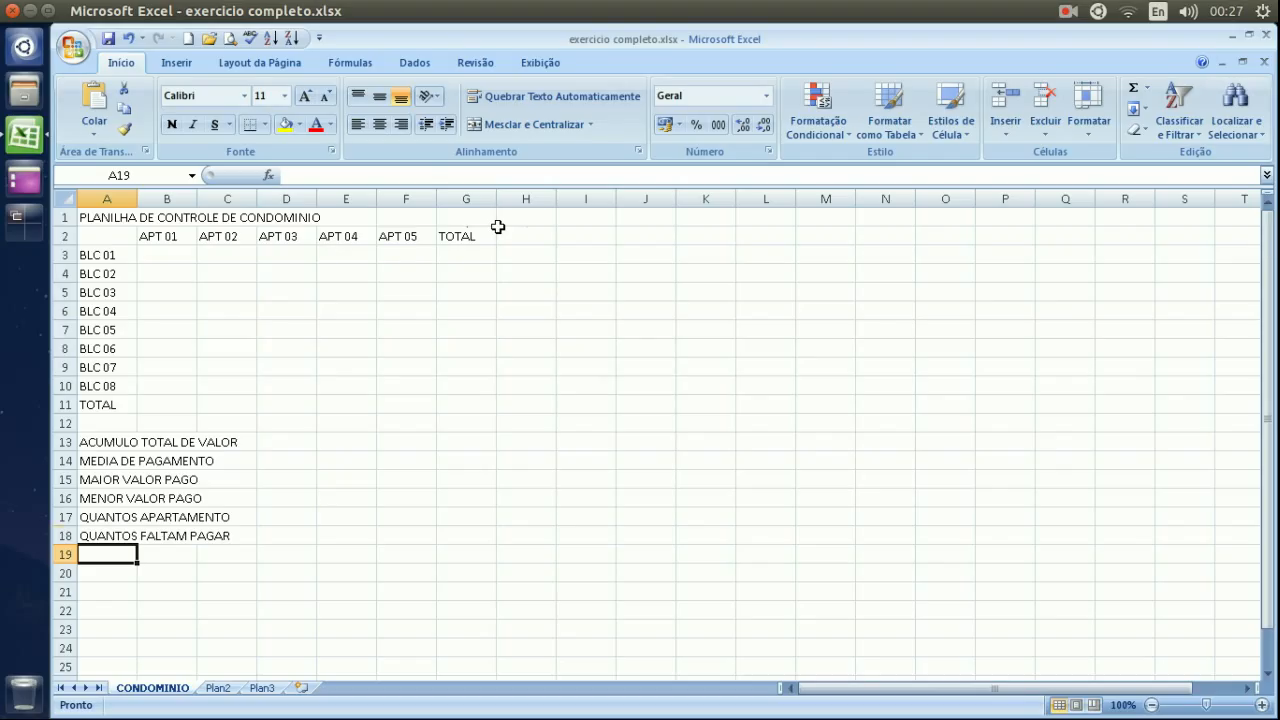
Enter a payment of 200 for BLC 02, APT 01 in cell B4
key("Up")
key("Up")
key("Up")
key("Up")
key("Up")
key("Up")
key("Up")
key("Up")
key("Up")
key("Up")
key("Up")
key("Up")
key("Up")
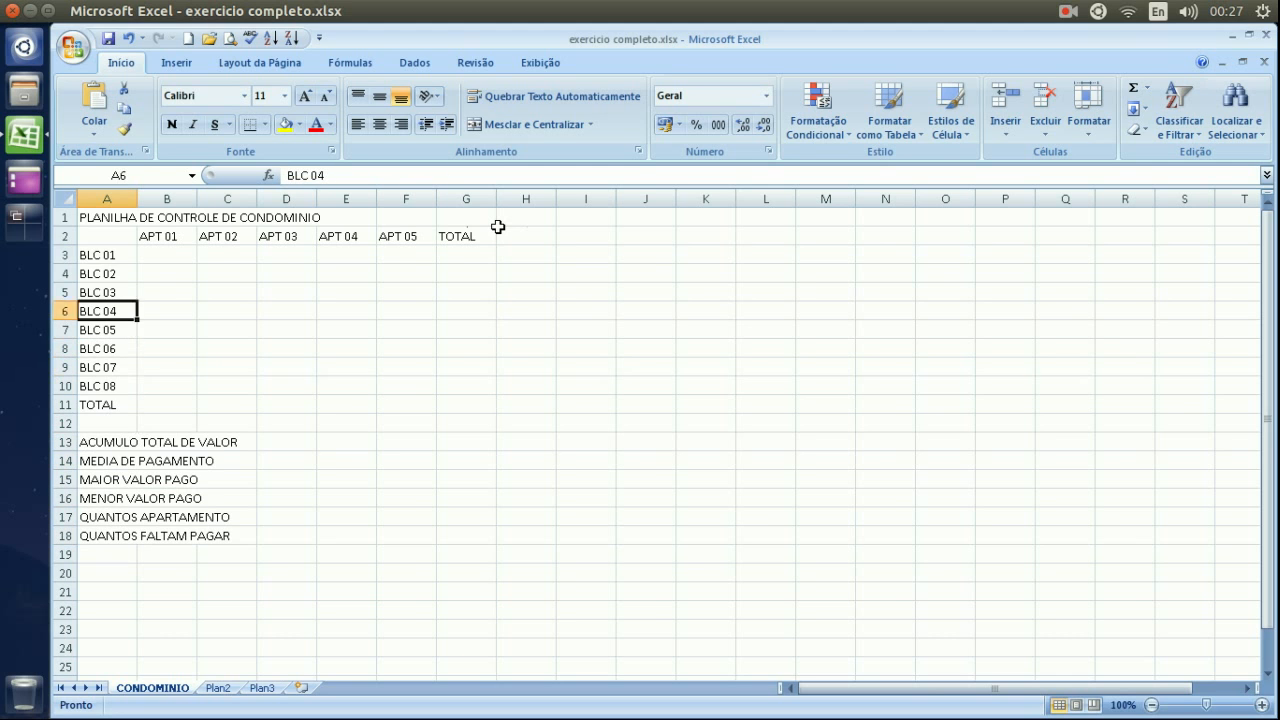
key("Up")
key("Up")
key("Right")
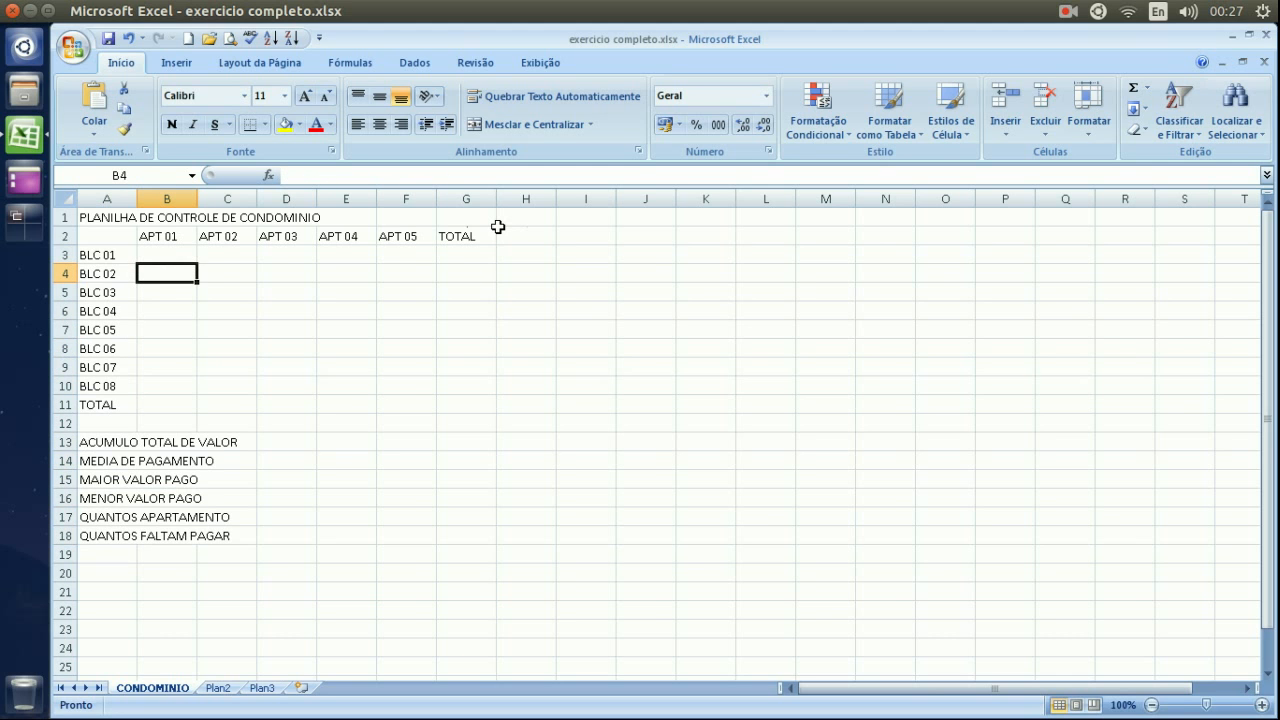
type("200")
key("Return")
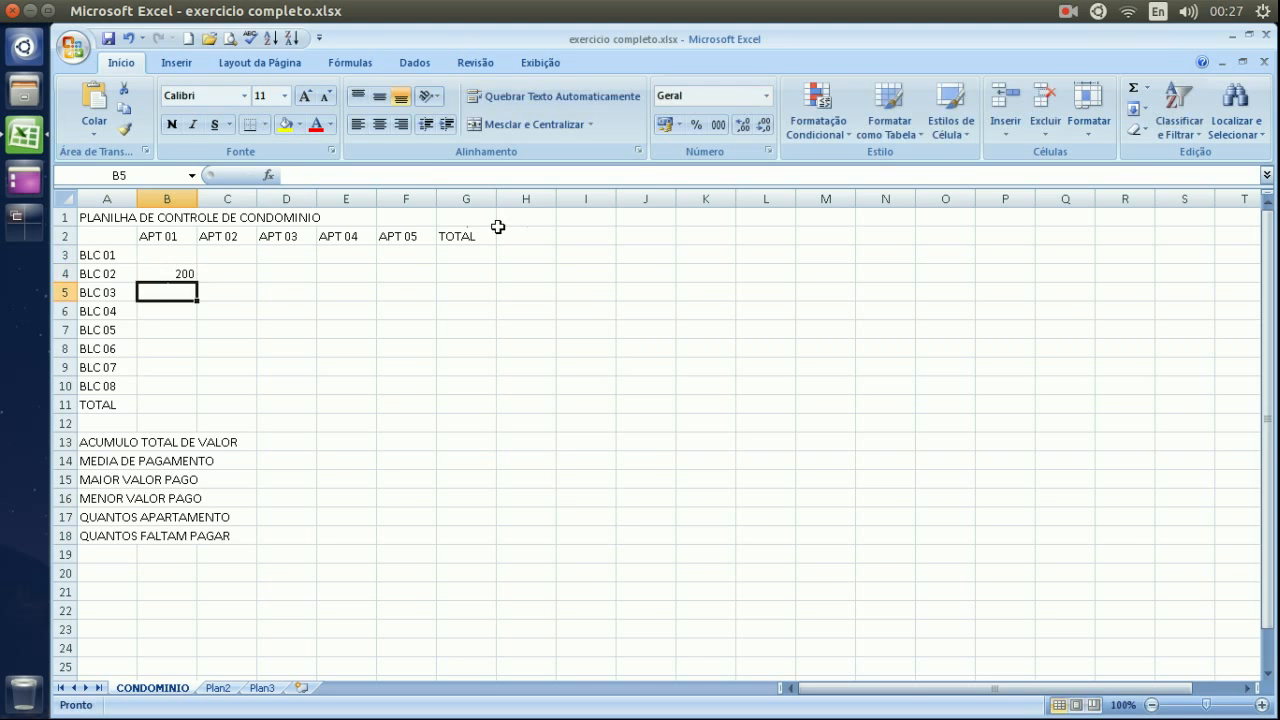
Enter payments of 400 for BLC 03, APT 02 in C5 and 300 for BLC 07, APT 01 in B9
key("Right")
type("400")
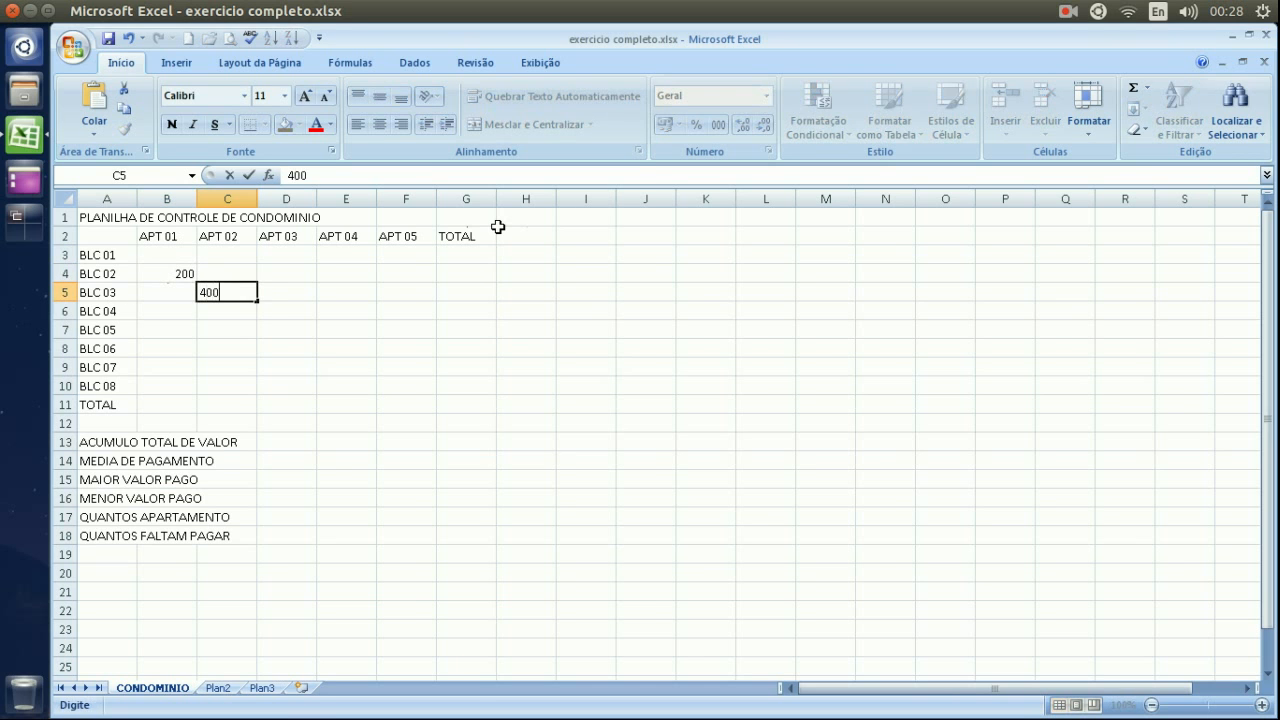
key("Return")
key("Down")
key("Down")
key("Down")
key("Left")
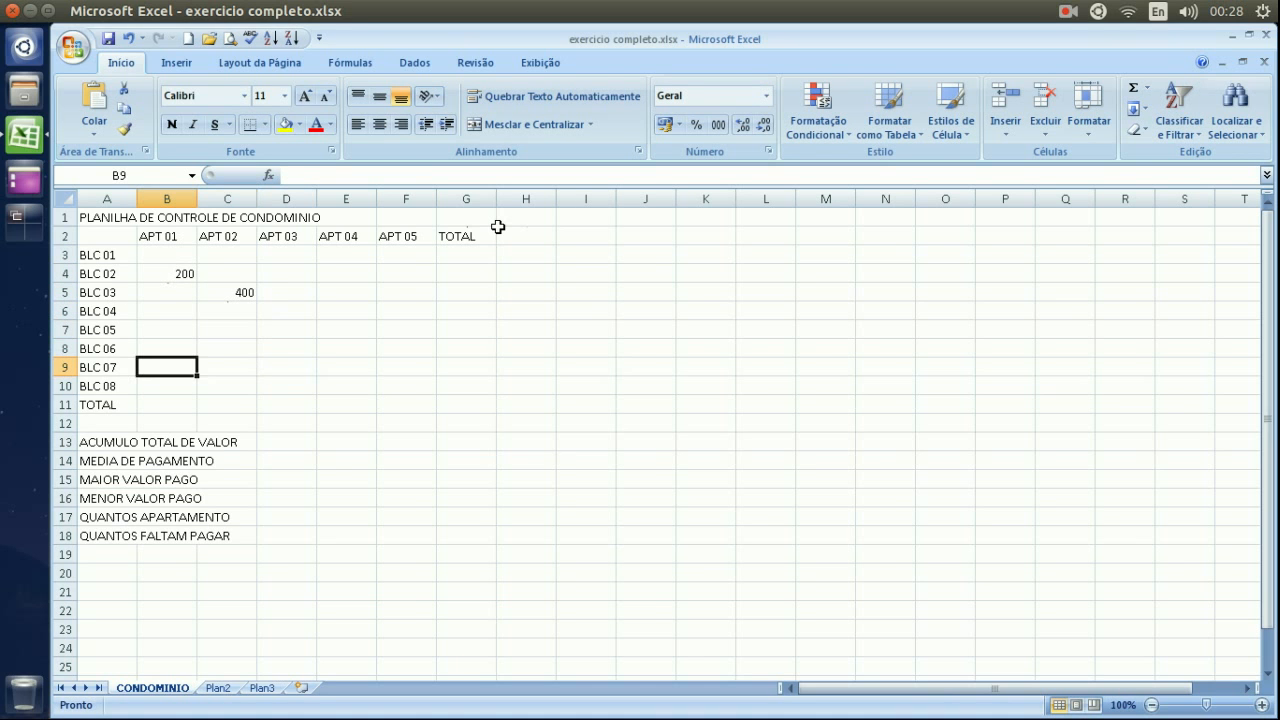
type("300")
key("Return")
Enter a payment of 600 for BLC 05, APT 03 in cell D7
key("Up")
key("Up")
key("Up")
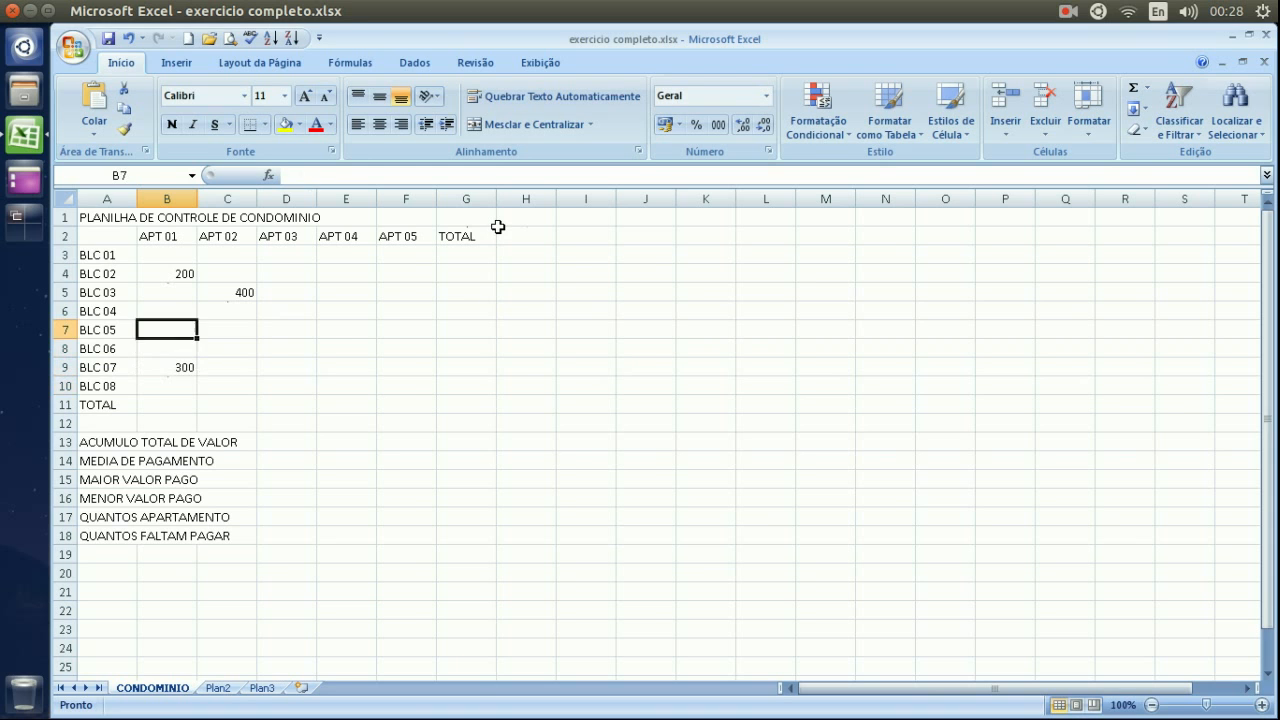
key("Right")
key("Right")
type("600")
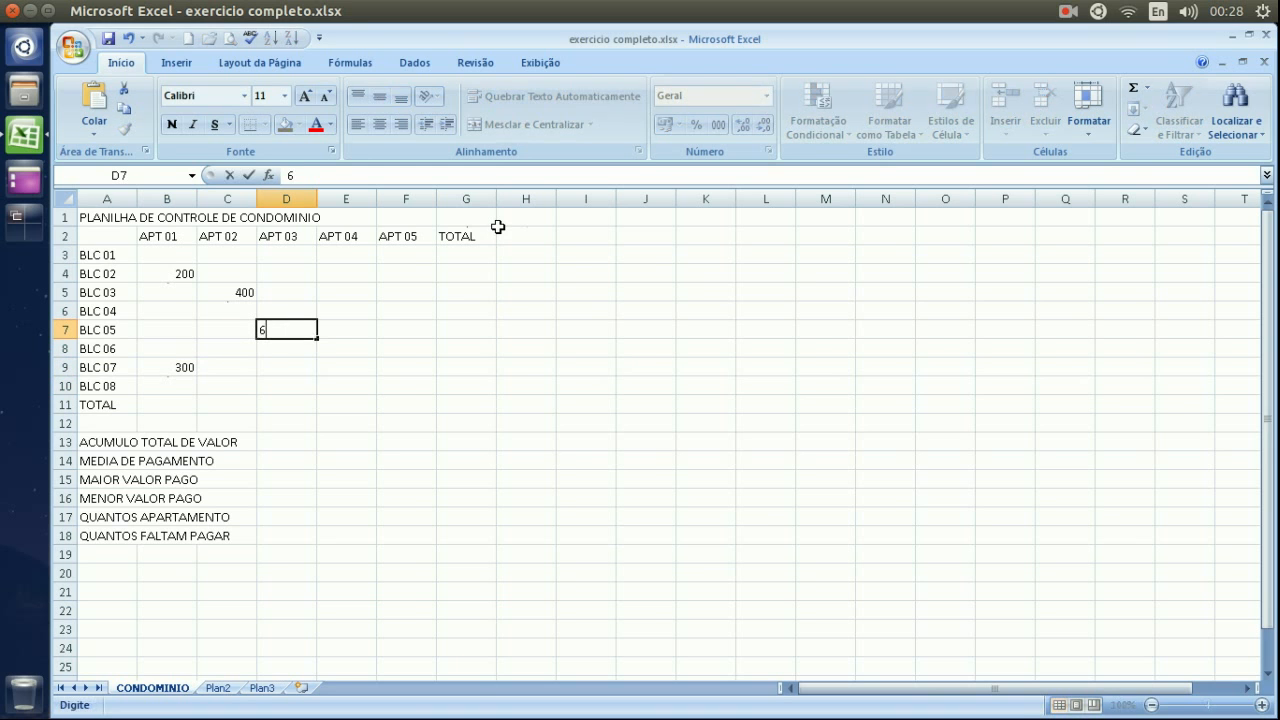
key("Return")
Enter APT 04 payments of 200 for BLC 03 in E5 and 300 for BLC 01 in E3
key("Up")
key("Up")
key("Up")
key("Right")
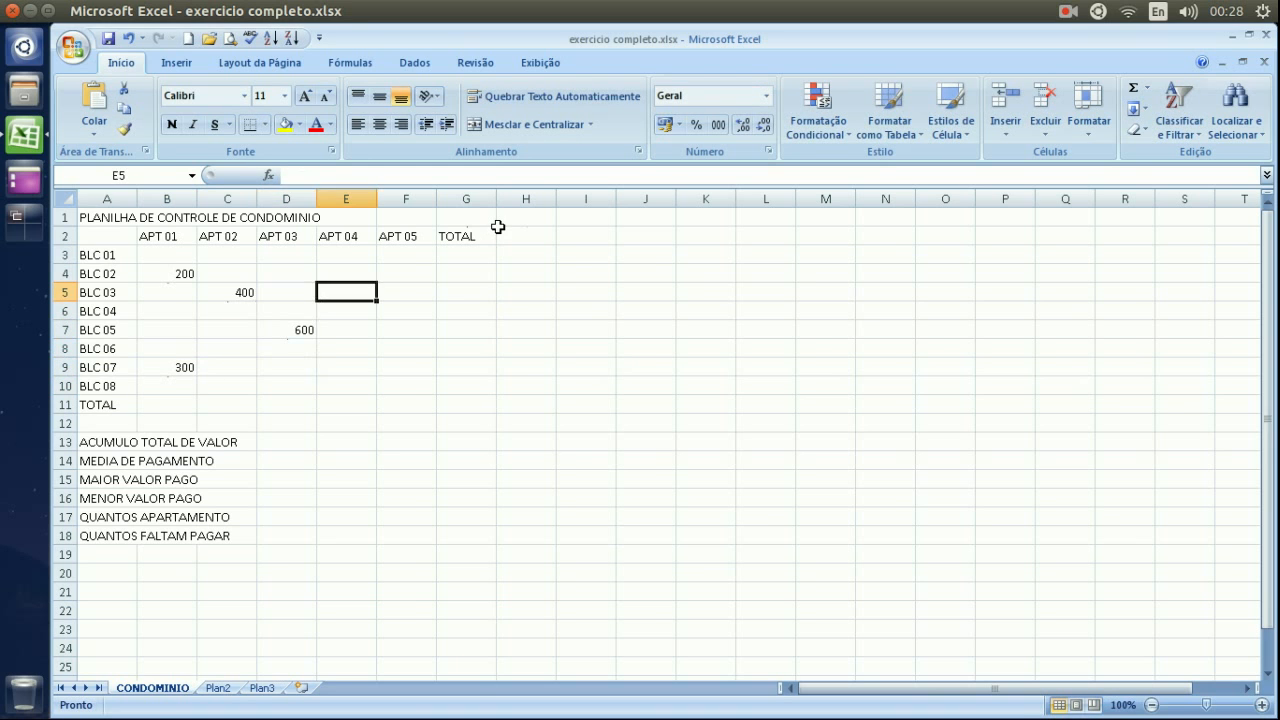
type("2000")
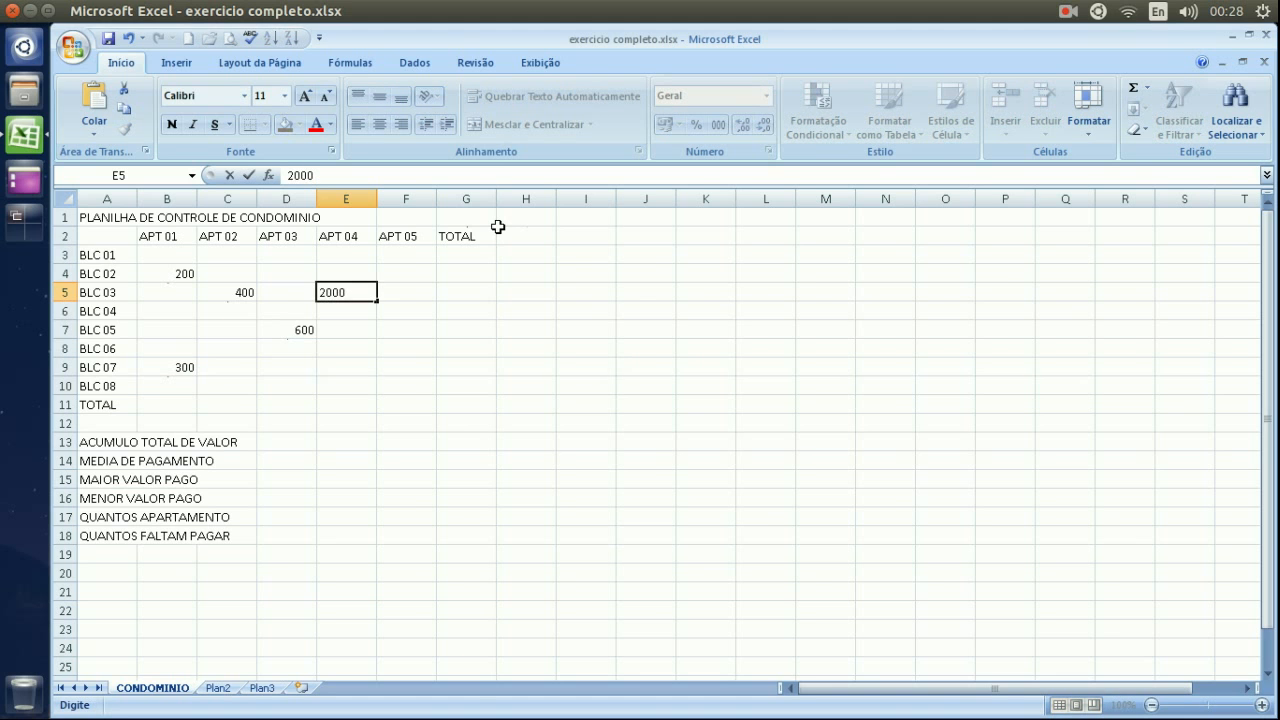
key("Return")
key("Up")
key("Up")
key("Up")
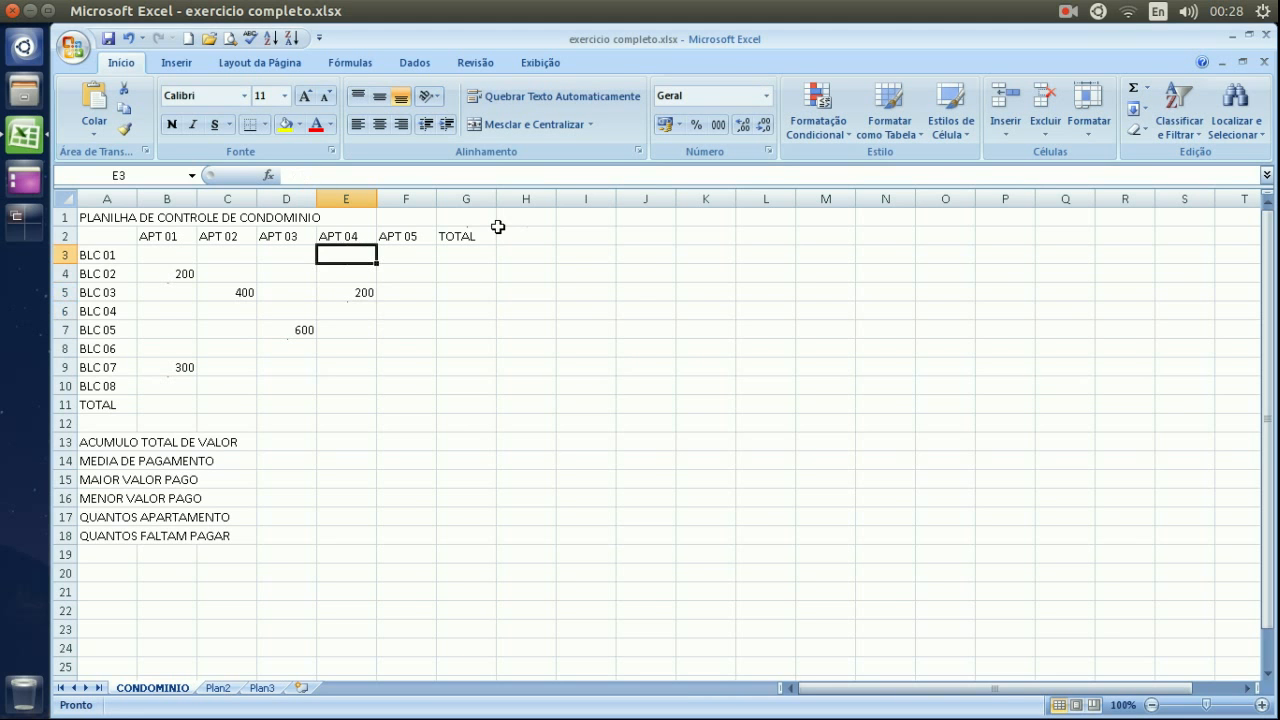
type("300")
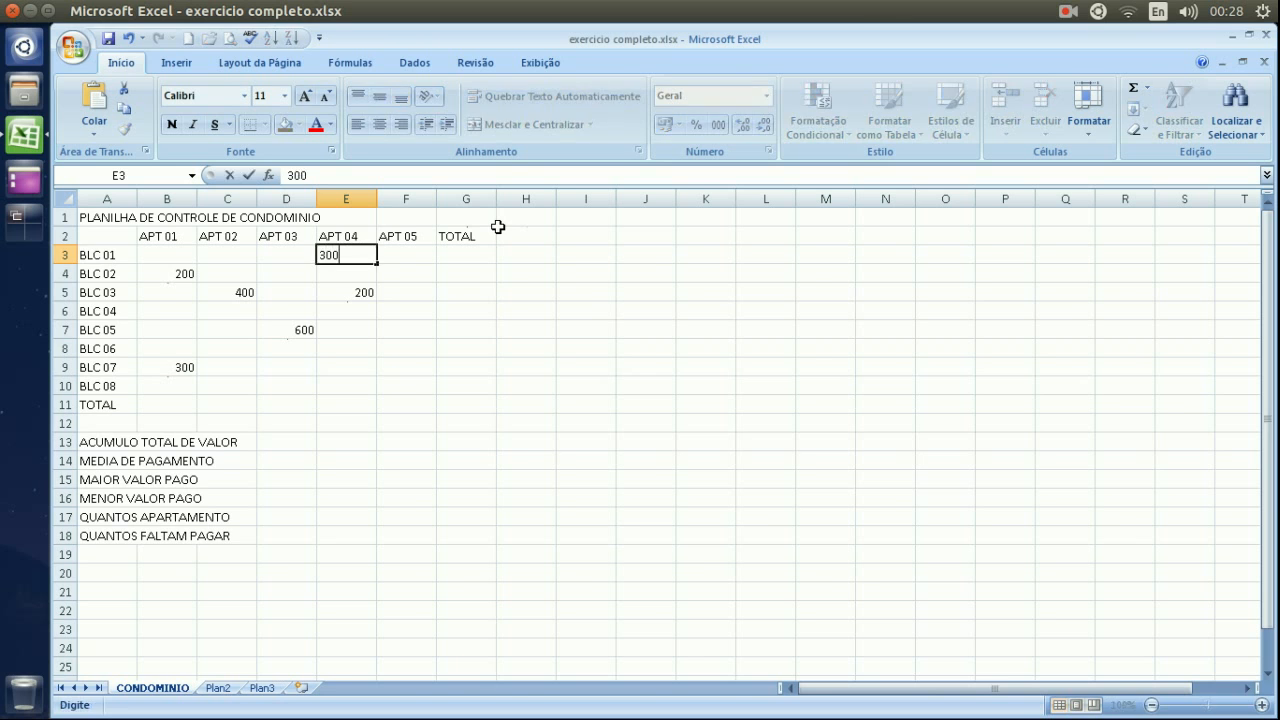
key("Return")
Enter payments of 200 for BLC 07, APT 03 in D9 and 600 for BLC 08, APT 02 in C10
key("Down")
key("Down")
key("Down")
key("Down")
key("Down")
key("Left")
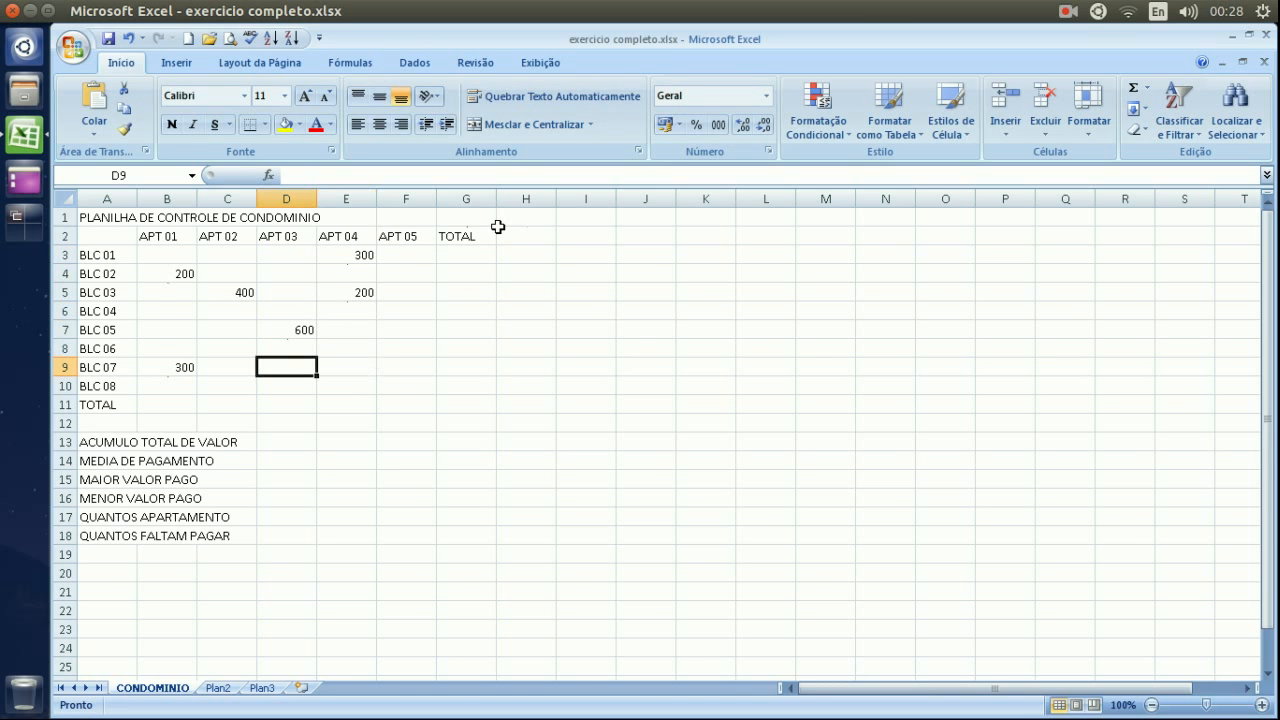
type("200")
key("Return")
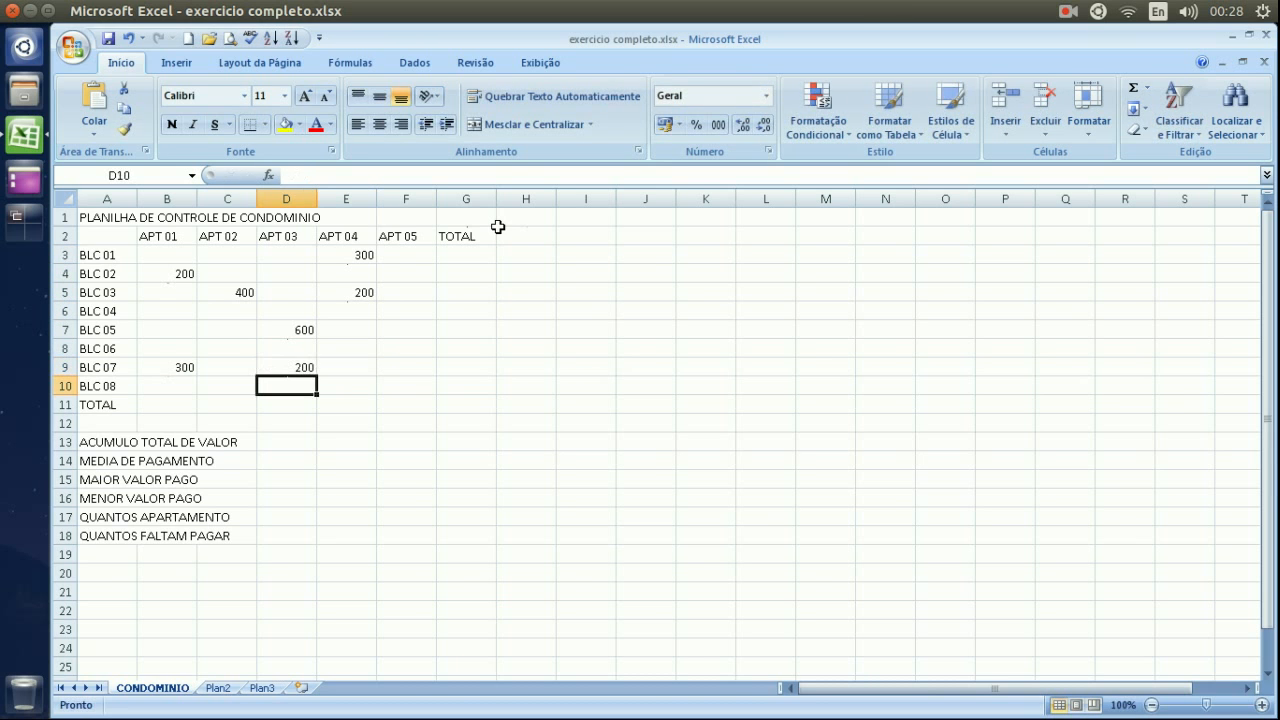
key("Left")
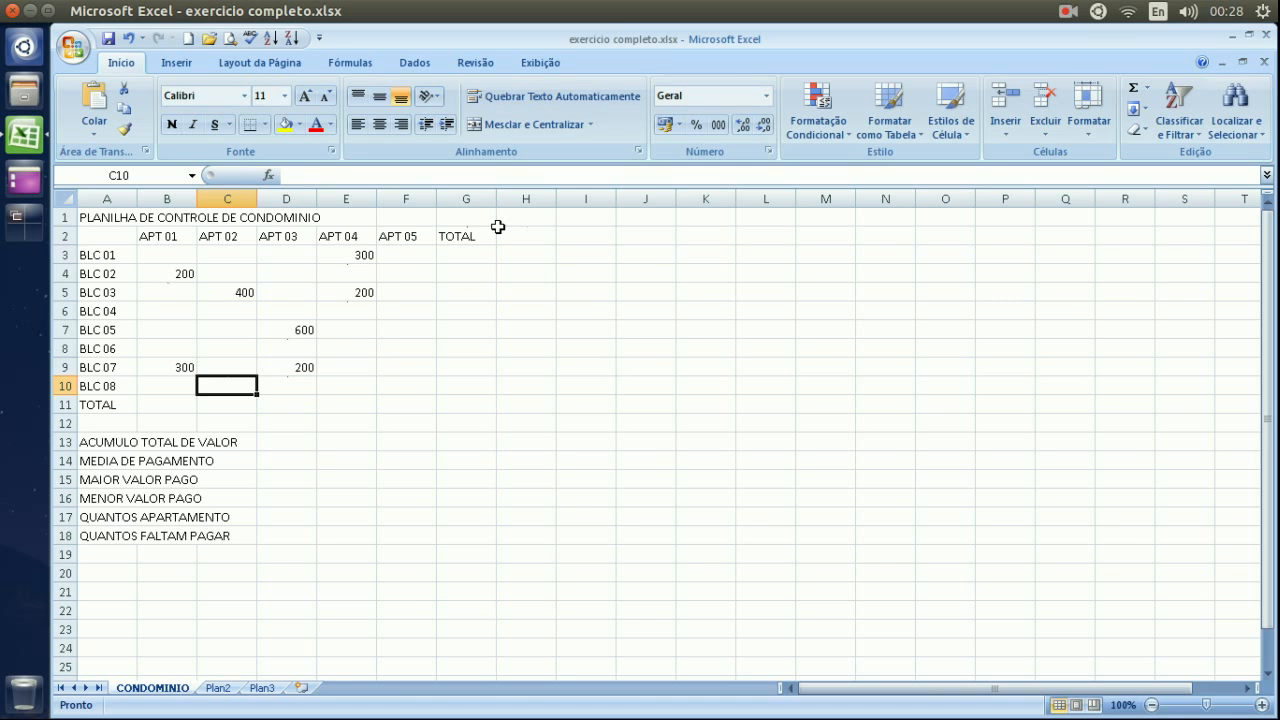
type("600")
key("Up")
Enter a payment of 500 for BLC 05, APT 02 in cell C7
key("Up")
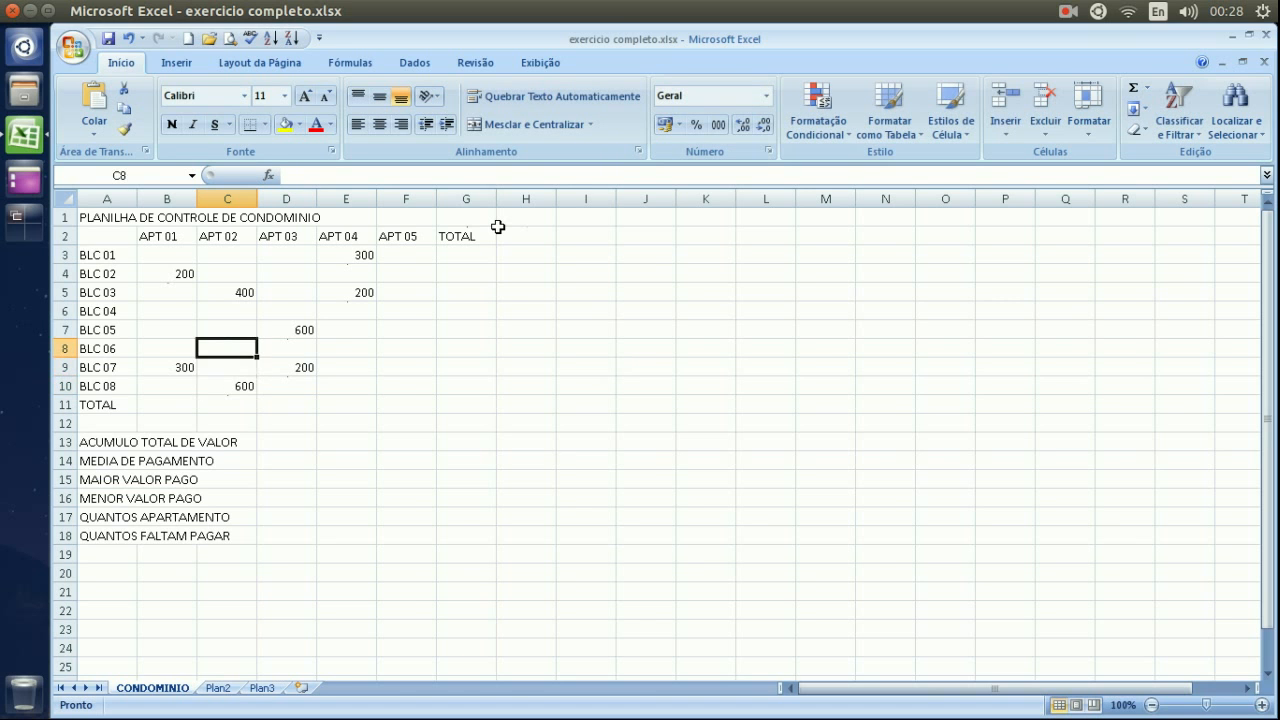
key("Up")
type("500")
key("Return")
Enter APT 05 payments of 150 for BLC 05 in F7 and 340 for BLC 07 in F9
key("Up")
key("Right")
key("Right")
key("Right")
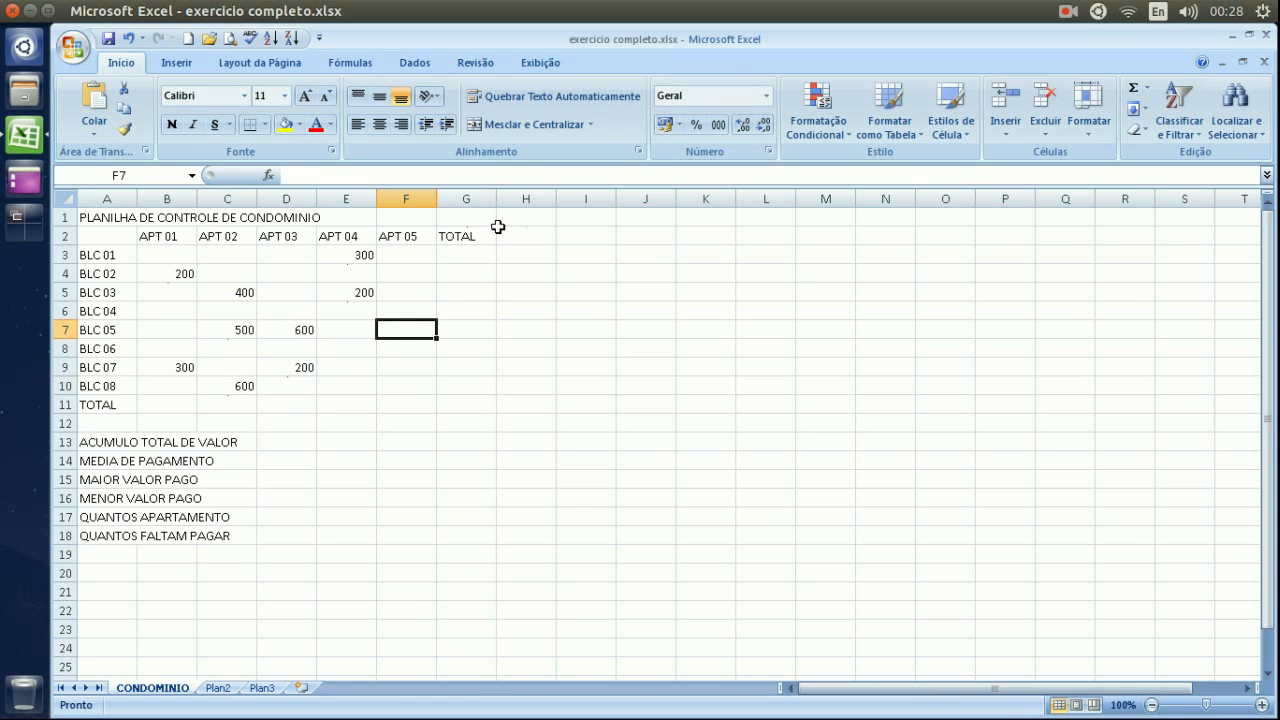
type("150")
key("Return")
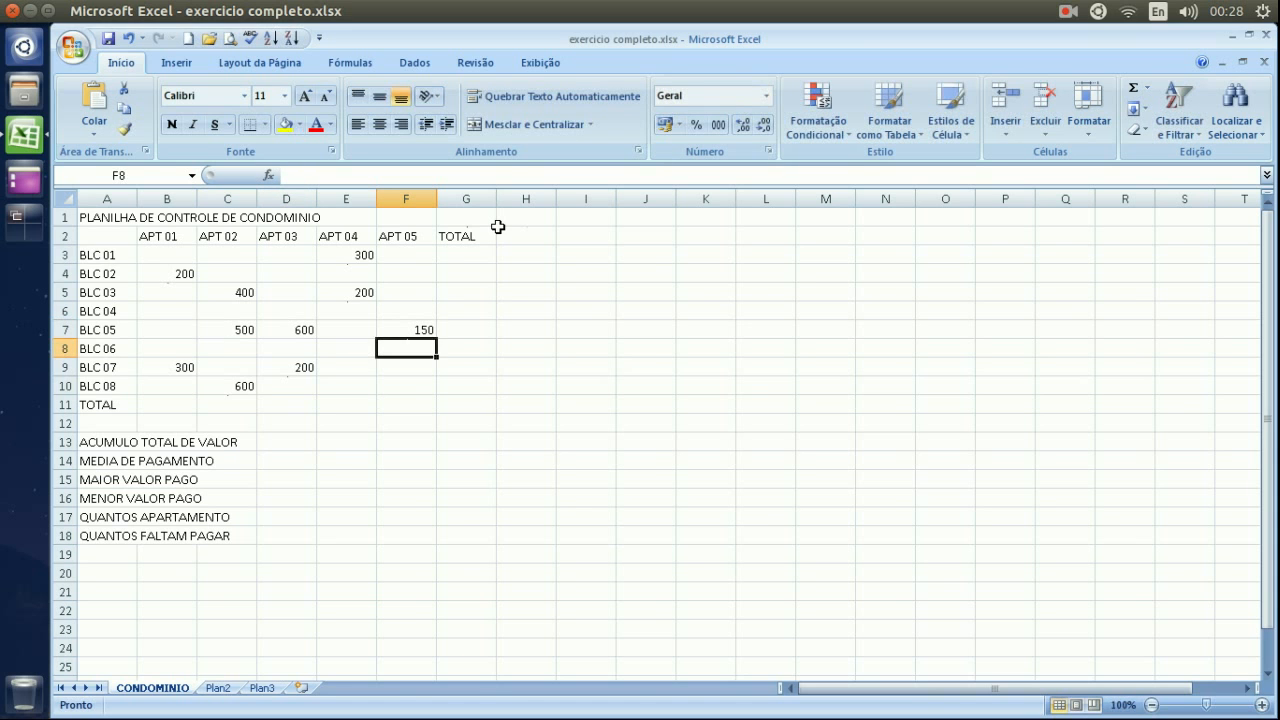
key("Down")
type("340")
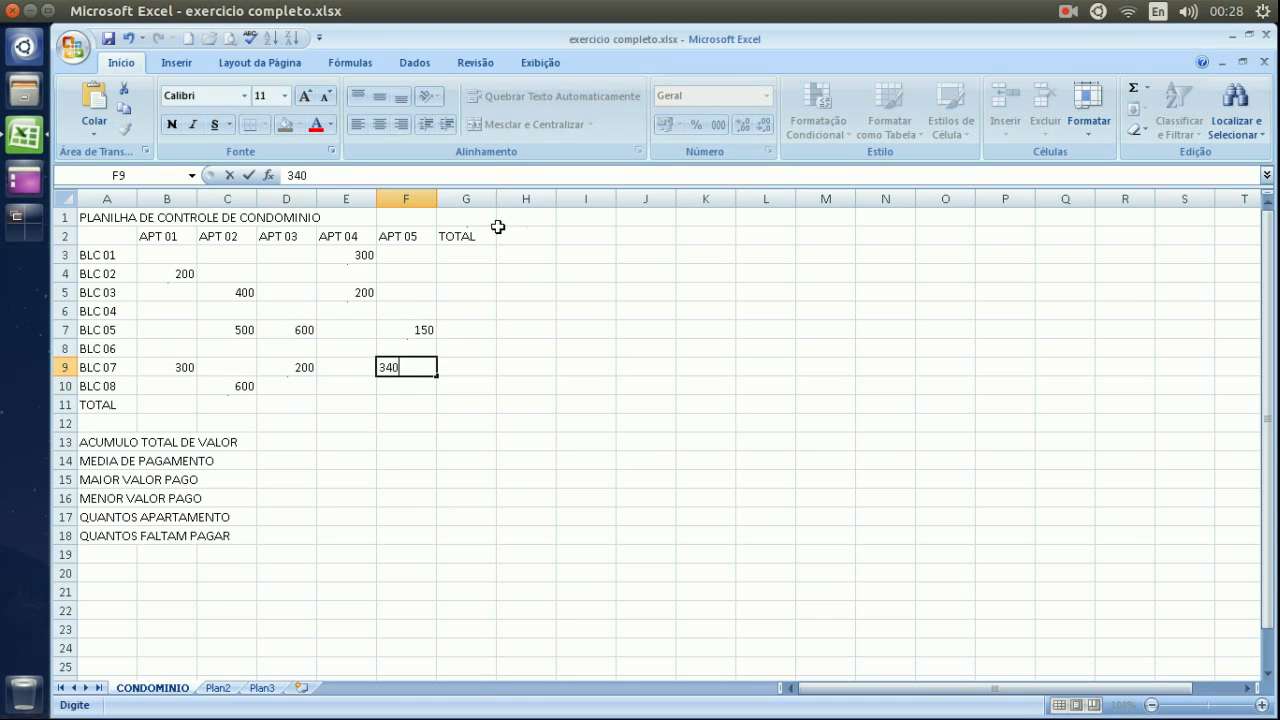
key("Return")
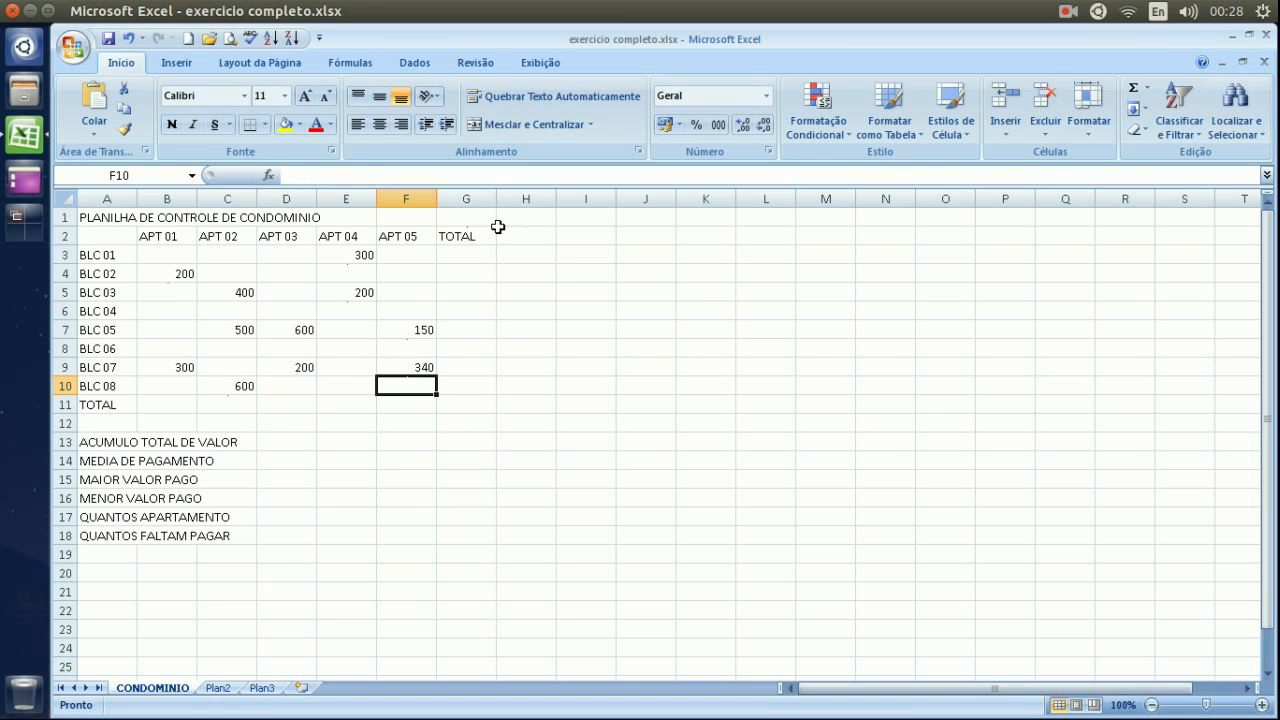
Enter a payment of 200 for BLC 04, APT 01 in cell B6
key("Left")
key("Left")
key("Left")
key("Left")
key("Up")
key("Up")
key("Up")
key("Up")
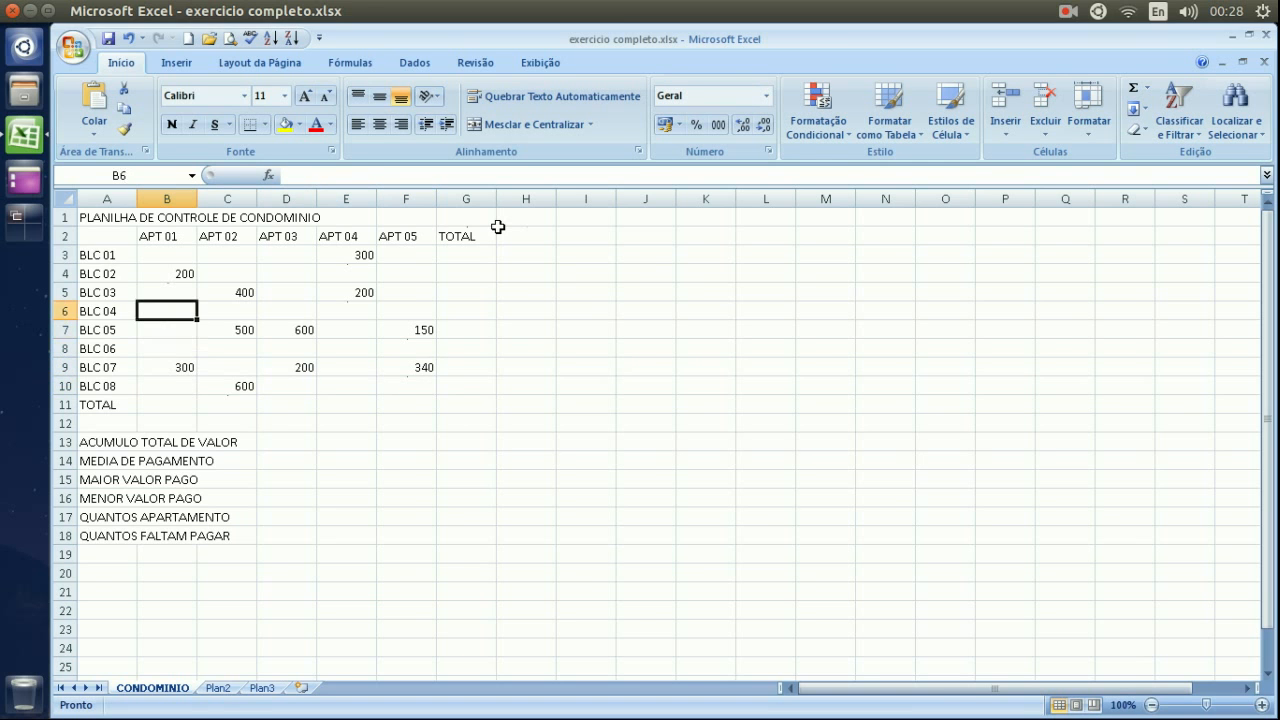
type("200")
key("Return")
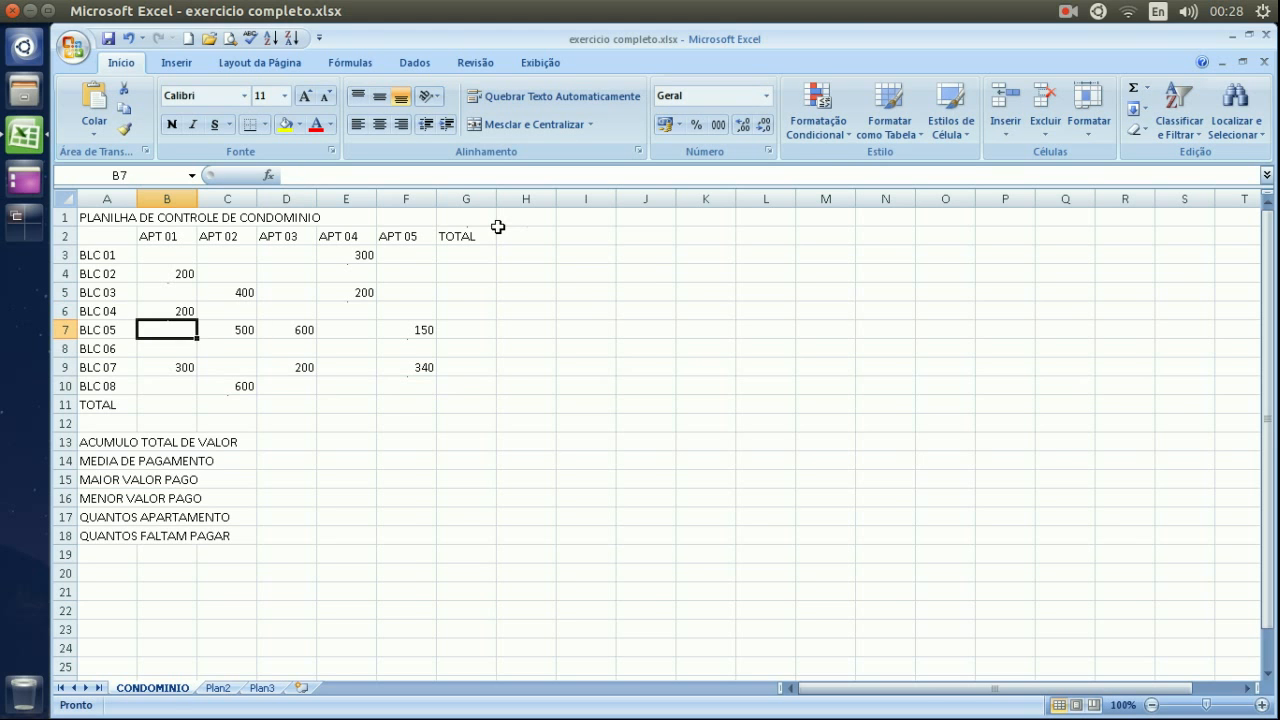
Review the payment cells across the APT 01 to APT 05 columns and the block rows
key("Right")
key("Right")
key("Right")
key("Right")
key("Left")
key("Left")
key("Left")
key("Left")
key("Up")
key("Up")
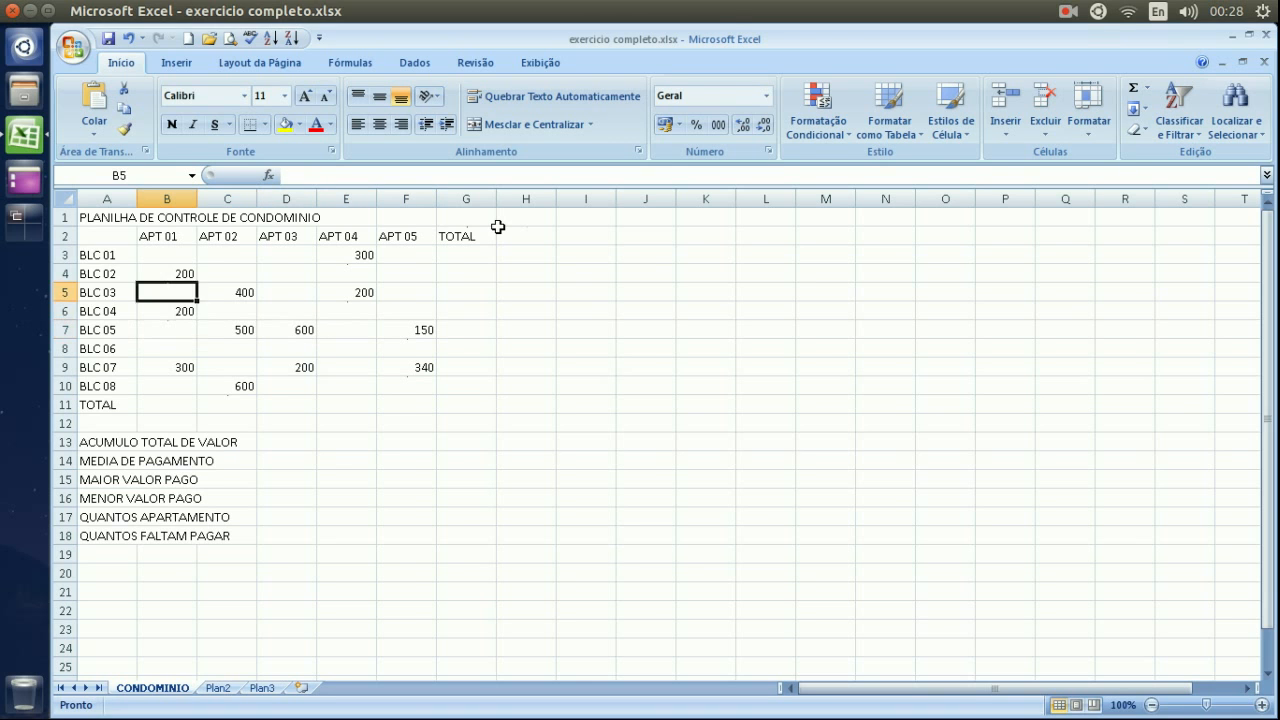
key("Up")
key("Up")
key("Right")
key("Right")
key("Right")
key("Right")
key("Down")
key("Down")
key("Down")
key("Down")
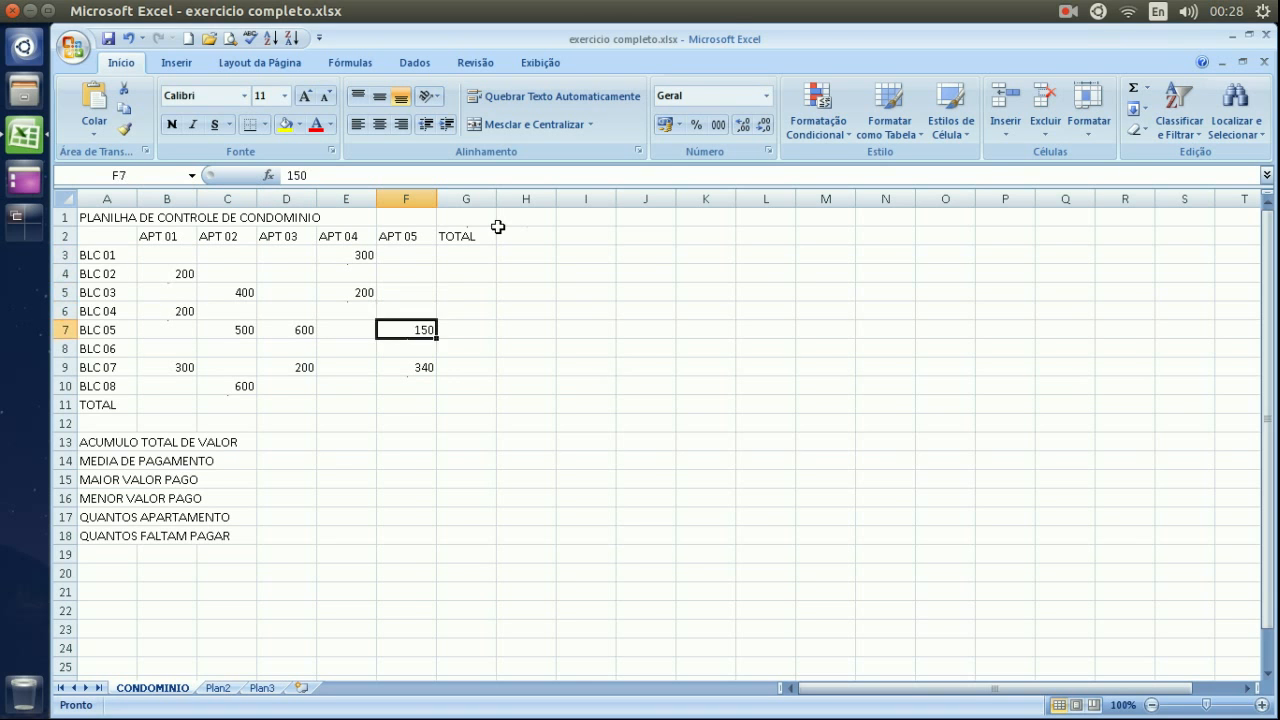
key("Down")
key("Down")
key("Left")
key("Left")
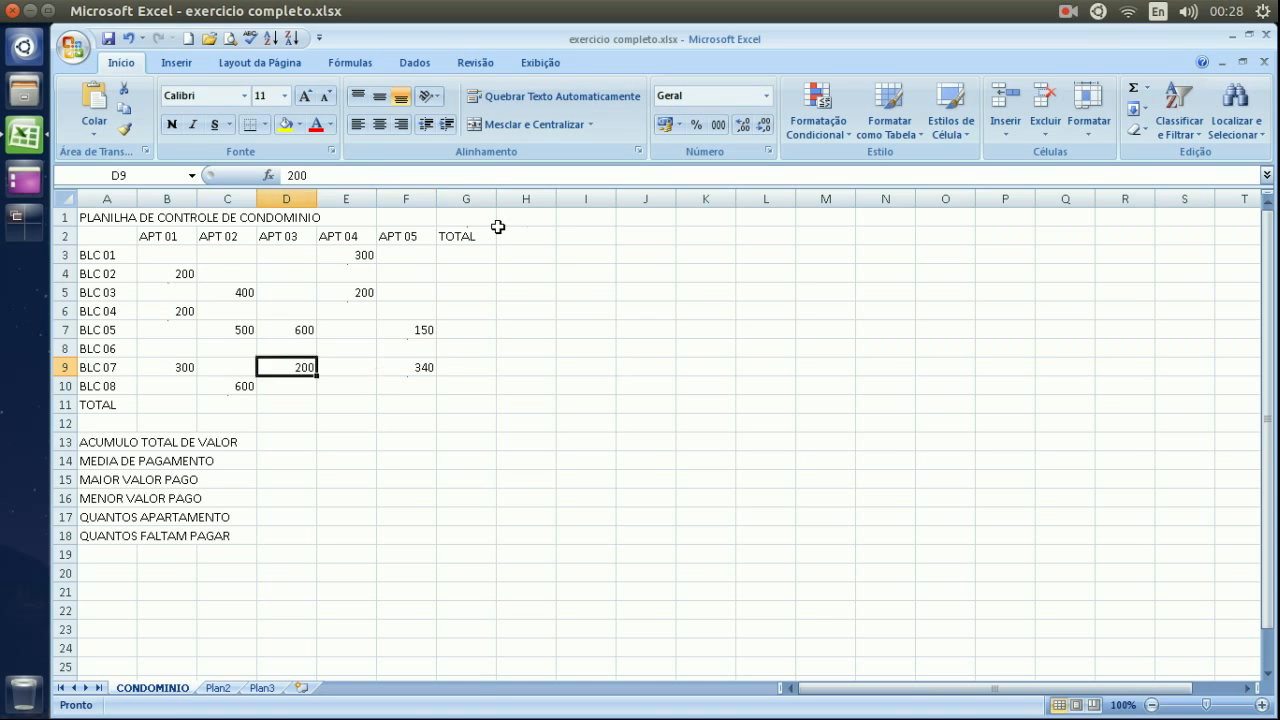
key("Left")
key("Left")
key("Up")
key("Up")
key("Up")
key("Up")
key("Up")
key("Up")
key("Right")
key("Right")
key("Right")
key("Right")
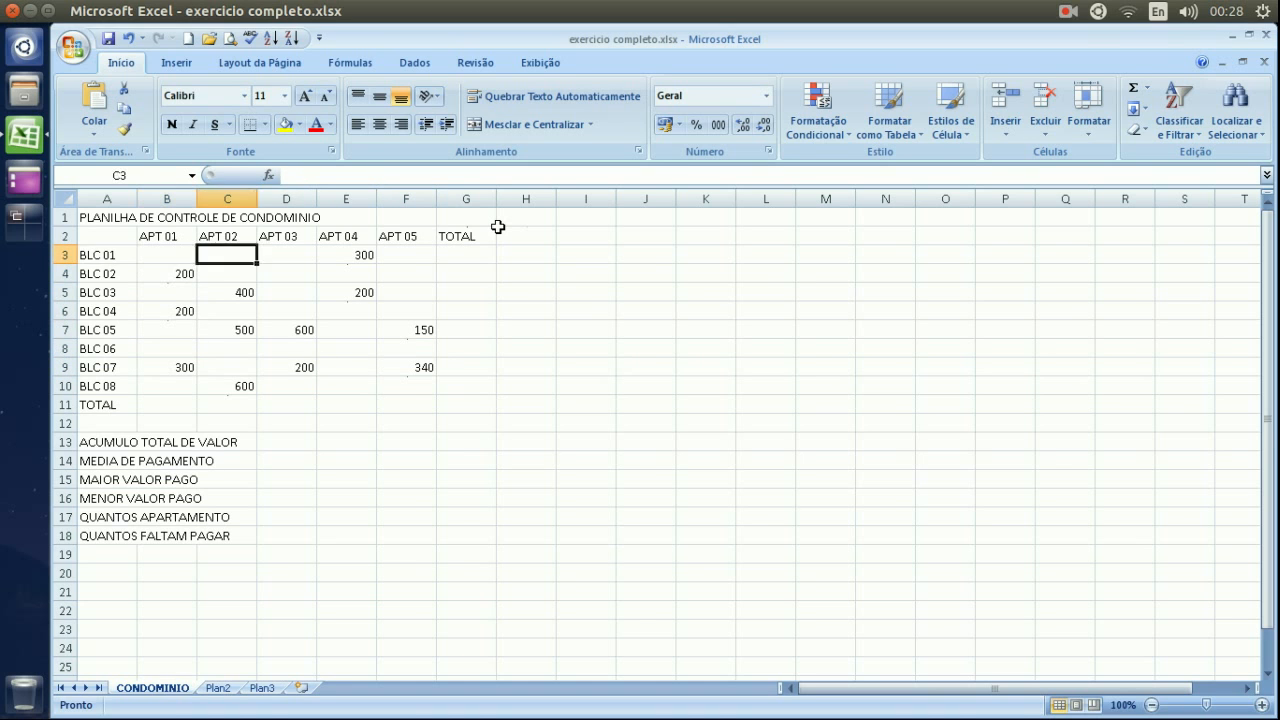
Examine the filled and empty payment cells in B3:F10, covering BLC 01 to BLC 08 and APT 01 to APT 05
key("Down")
key("Down")
key("Down")
key("Down")
key("Down")
key("Down")
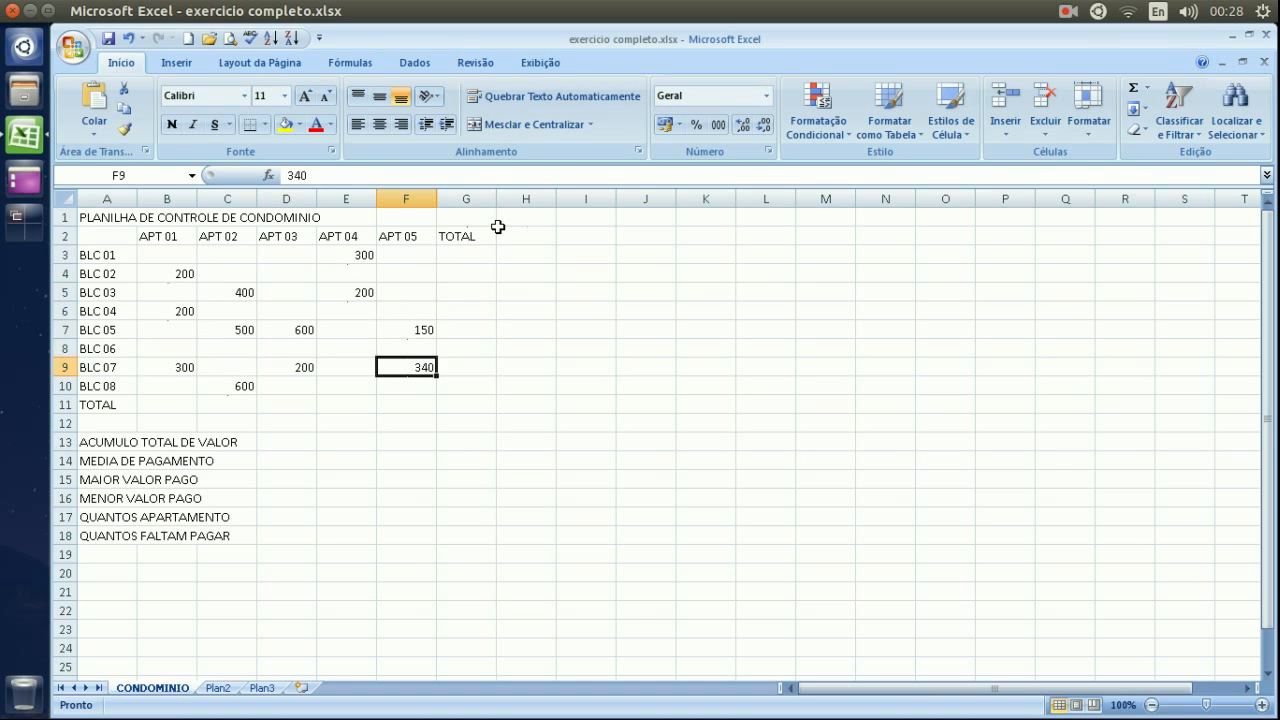
key("Left")
key("Left")
key("Left")
key("Left")
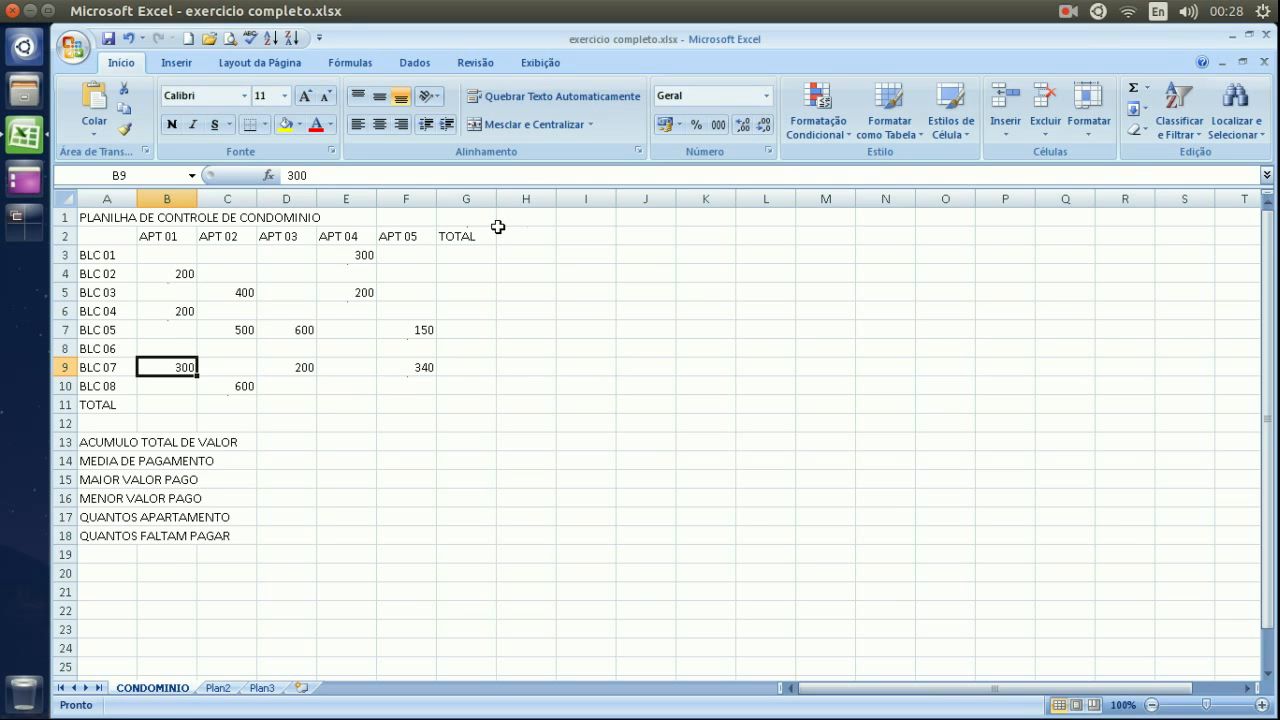
key("Up")
key("Up")
key("Up")
key("Up")
key("Up")
key("Up")
key("Right")
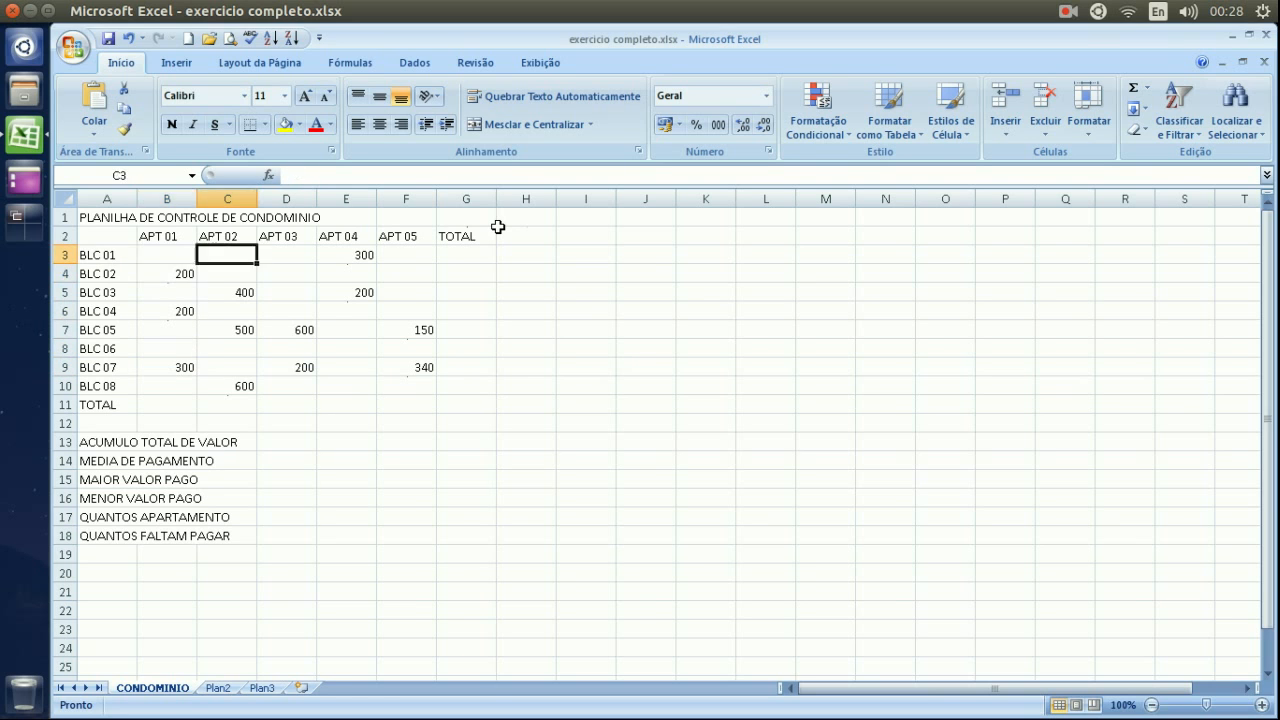
key("Right")
key("Right")
key("Right")
key("Down")
key("Down")
key("Down")
key("Down")
key("Down")
key("Down")
key("Down")
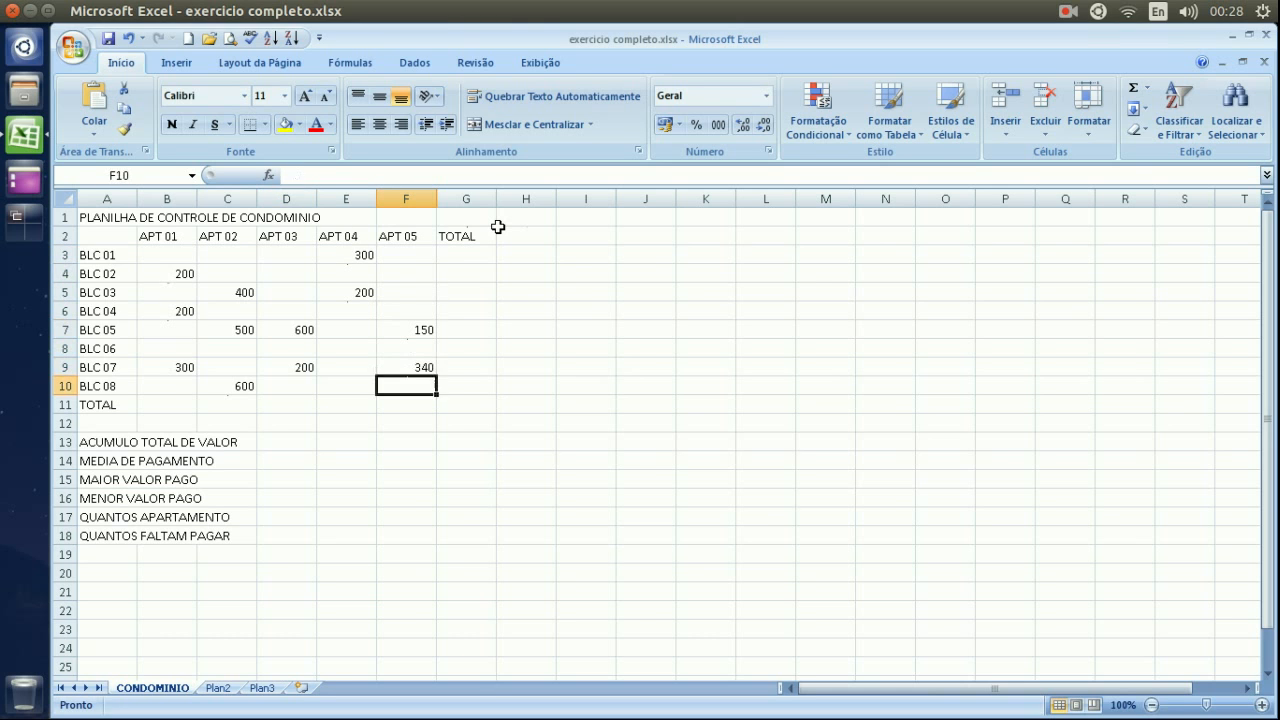
key("Left")
key("Left")
key("Left")
key("Left")
key("Up")
key("Up")
key("Up")
key("Up")
key("Up")
key("Up")
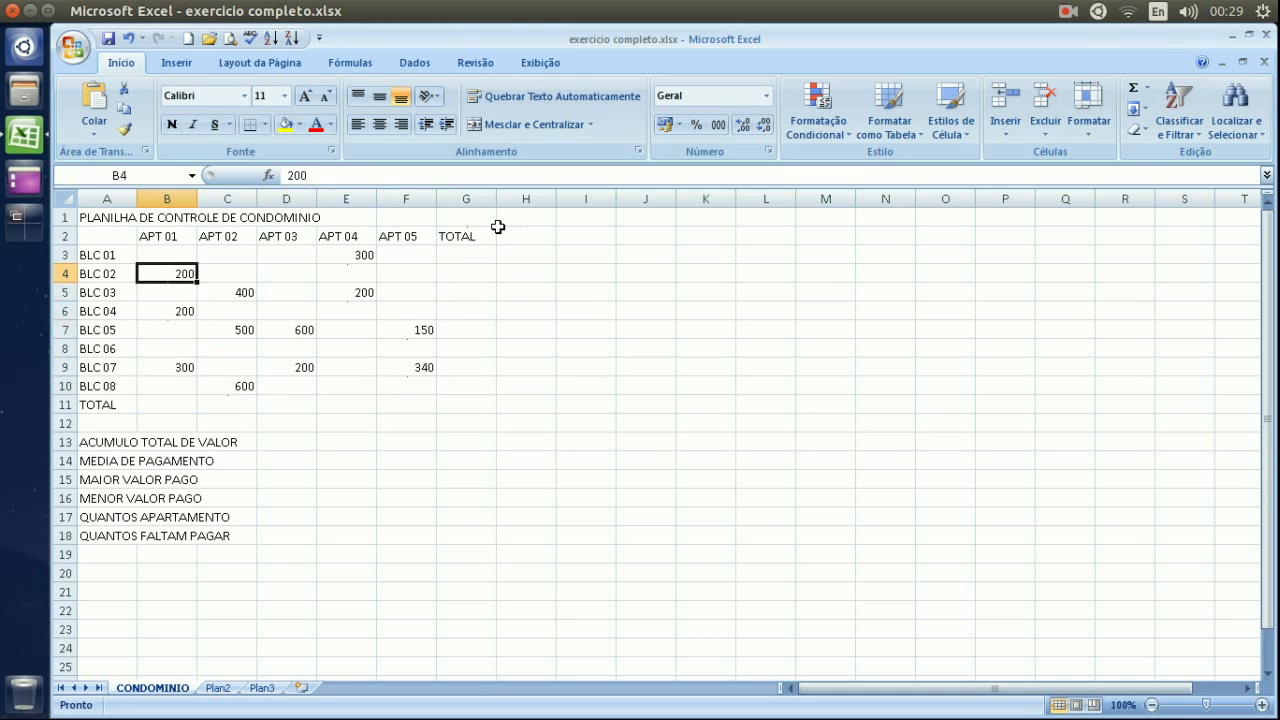
key("Up")
key("Right")
key("Right")
key("Right")
key("Right")
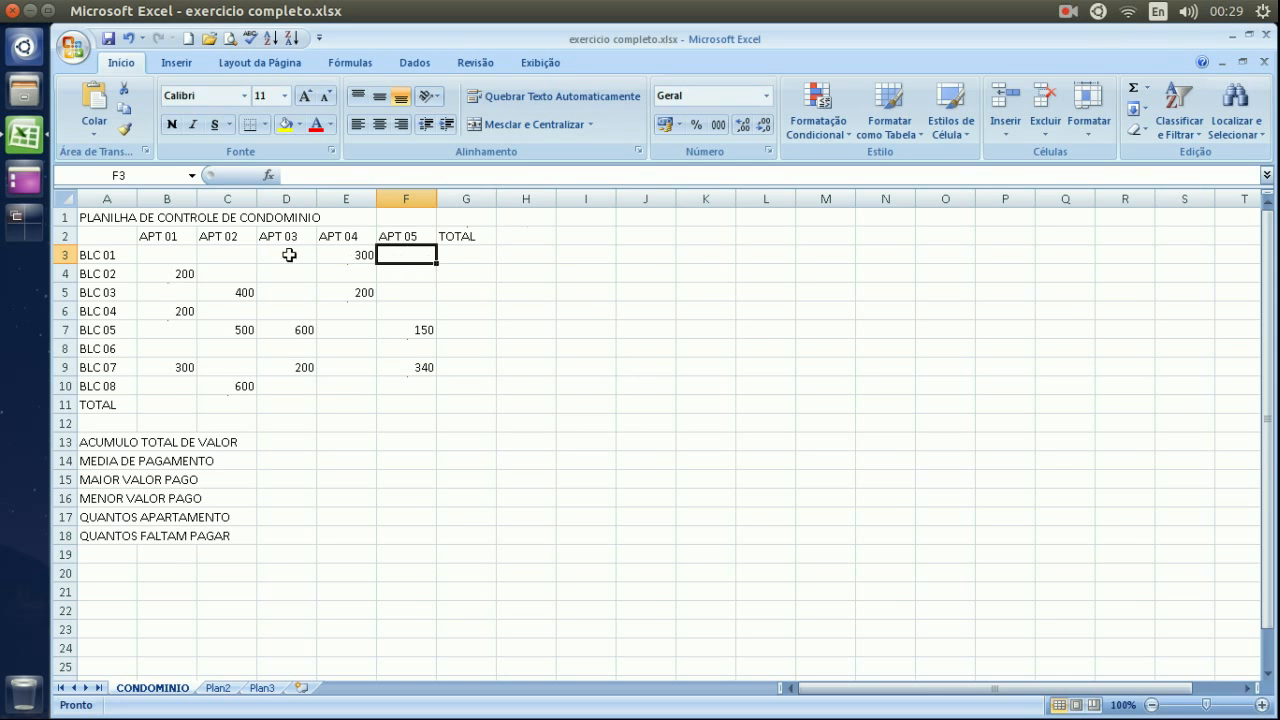
Merge and center the title PLANILHA DE CONTROLE DE CONDOMINIO across cells A1 to G1
left_click(92, 218)
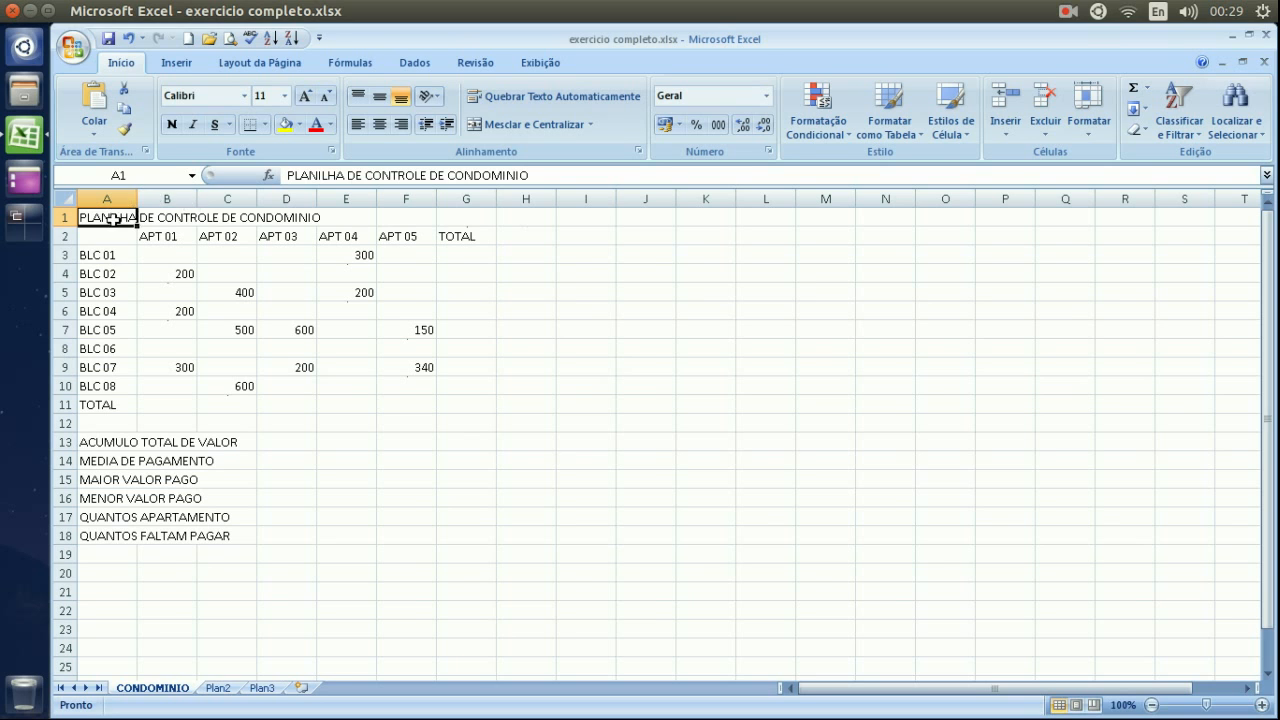
left_click_drag(112, 215, 487, 218)
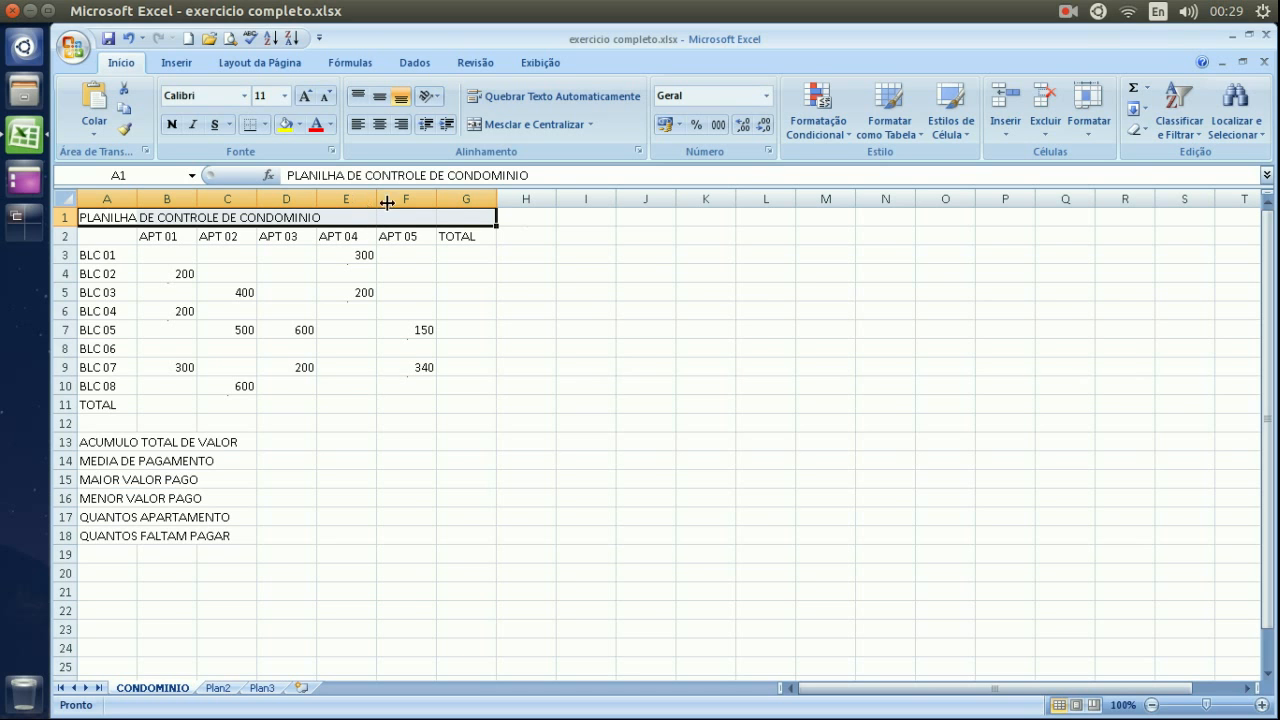
left_click(522, 124)
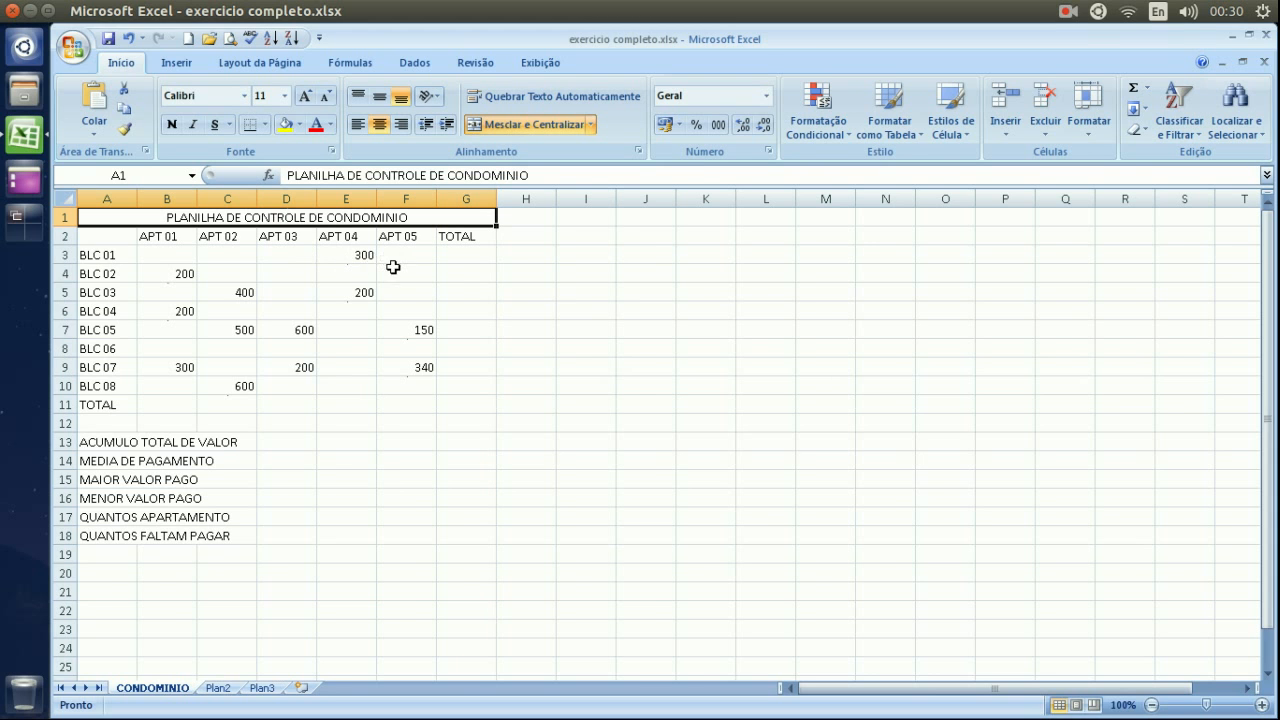
Examine how the merged title cell in row 1 selects as one block compared with the individual cells below it
mouse_move(1262, 707)
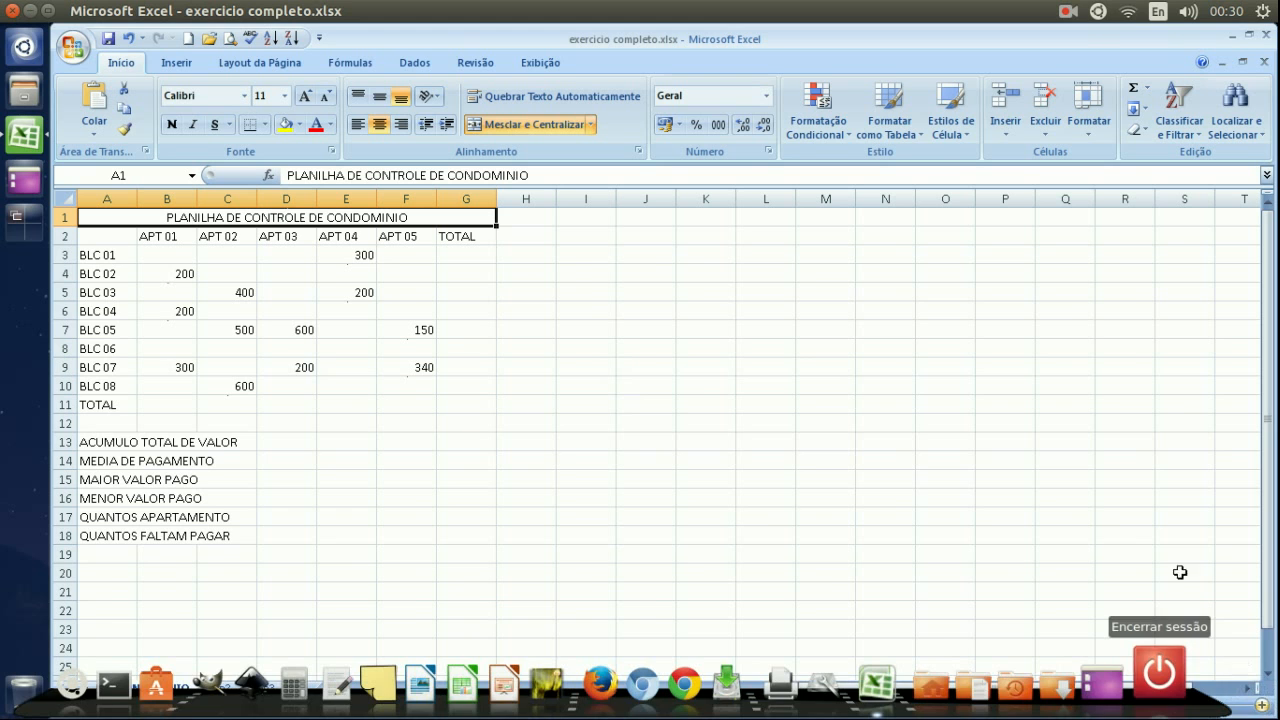
left_click(1262, 705)
left_click(1262, 705)
left_click(1262, 705)
left_click(1262, 705)
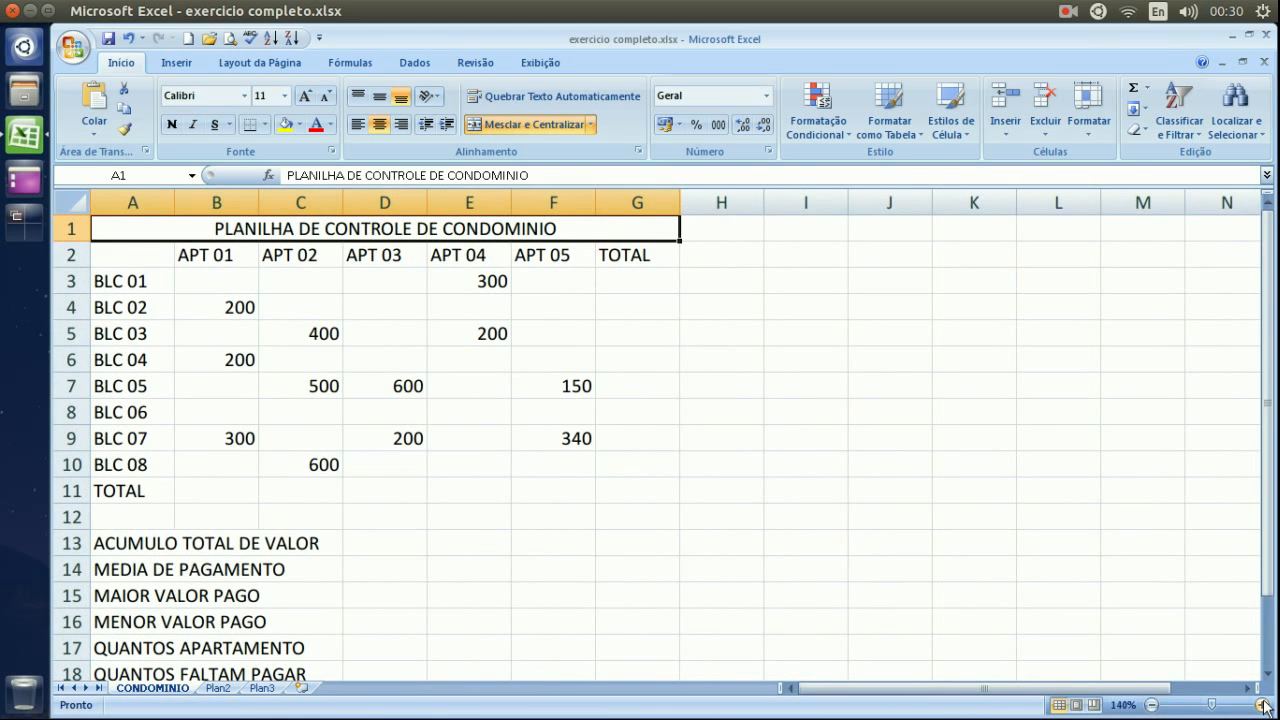
left_click(688, 302)
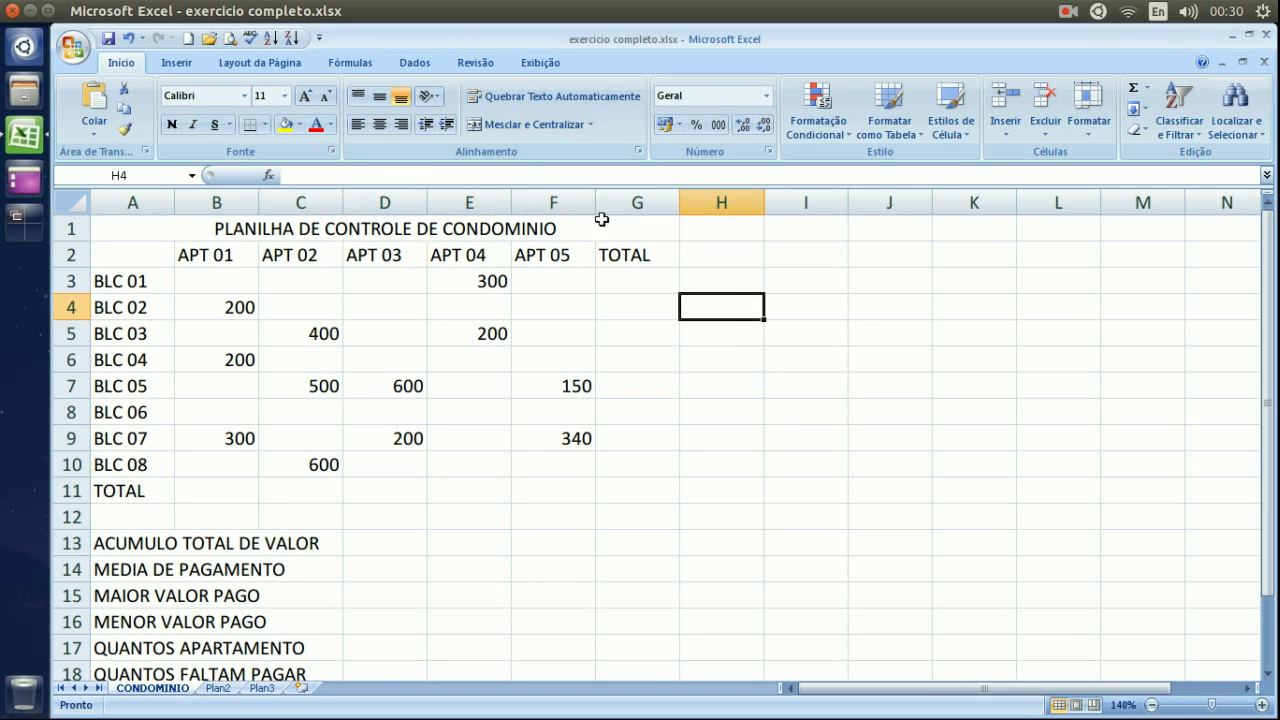
left_click(524, 233)
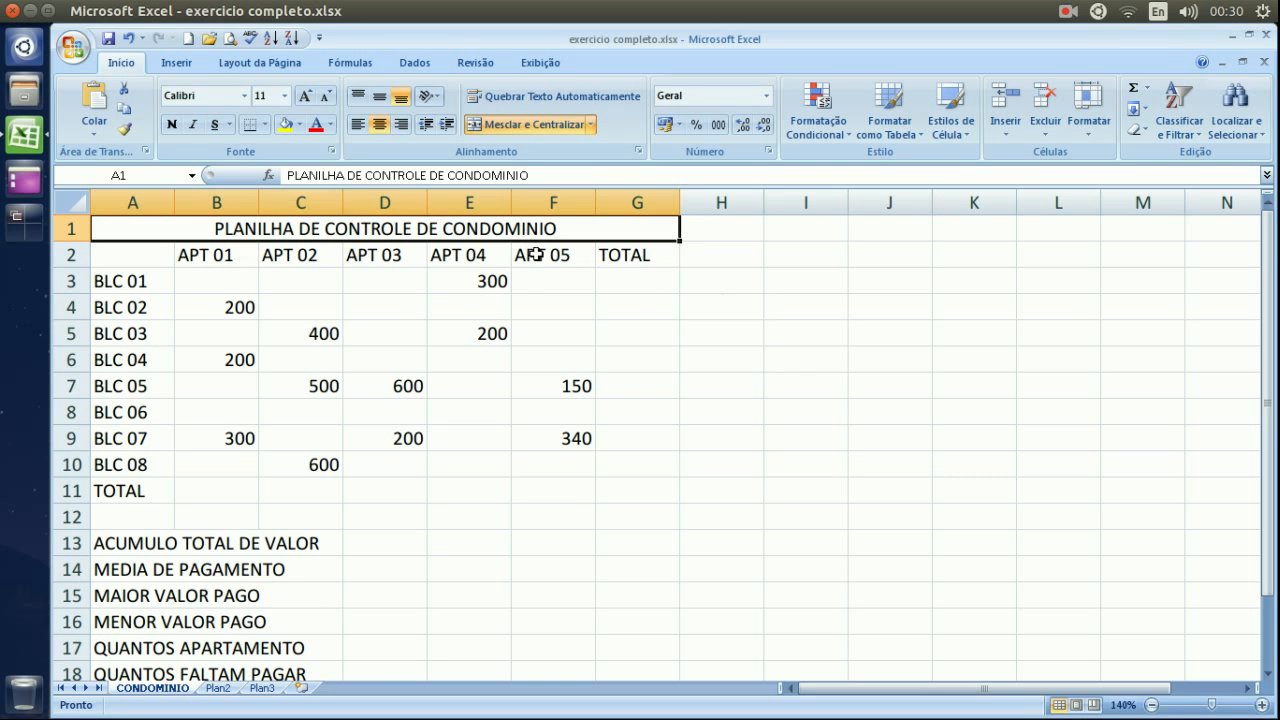
left_click(536, 252)
left_click(380, 314)
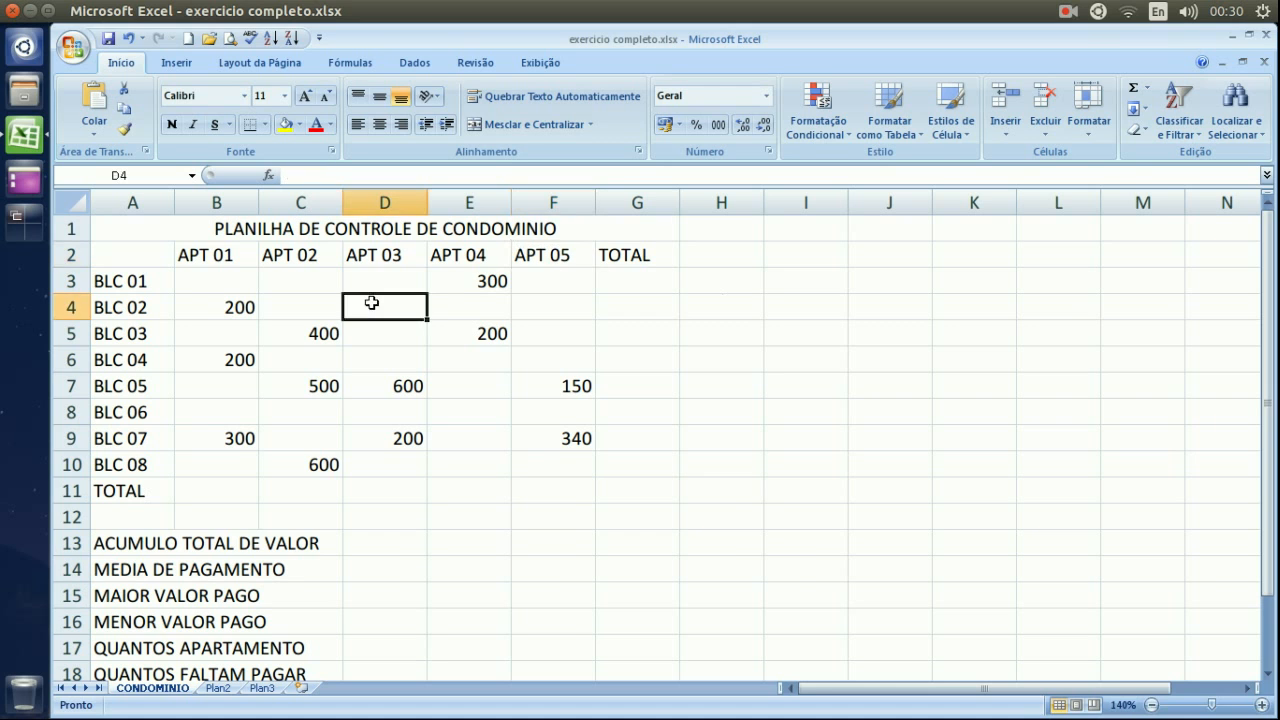
left_click(398, 278)
left_click(410, 300)
left_click(413, 281)
left_click(390, 229)
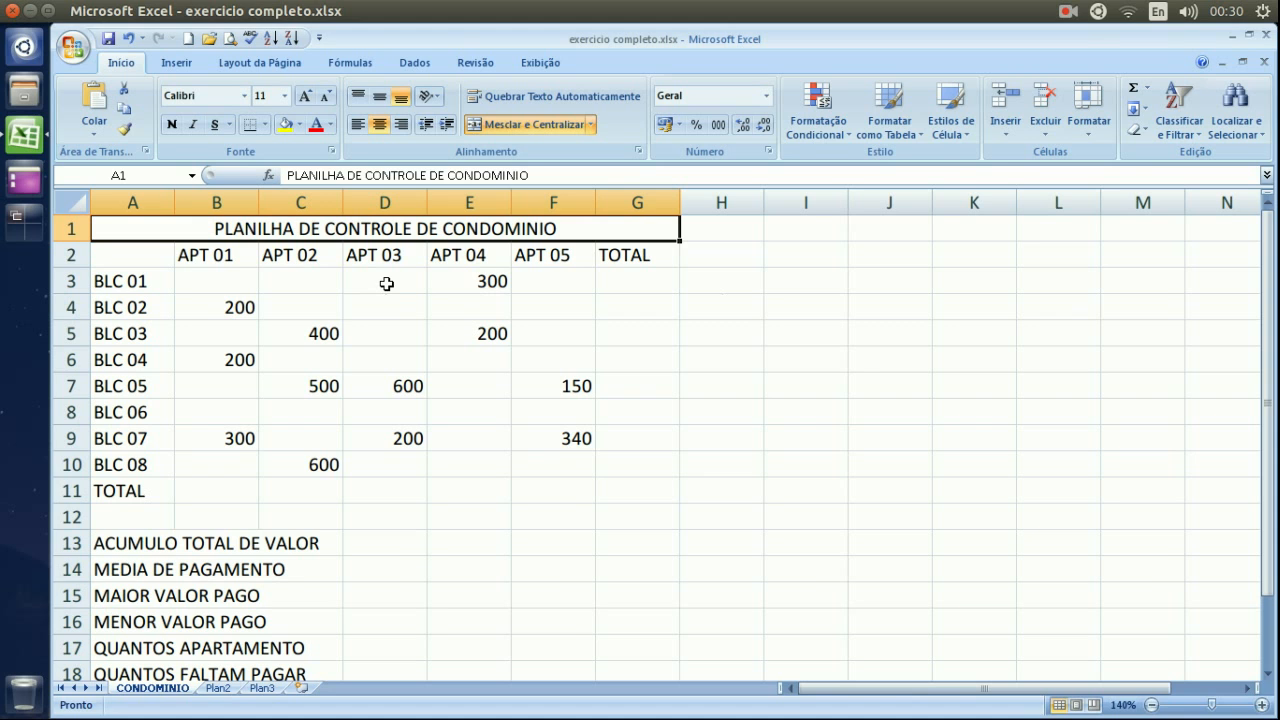
Unmerge the title cell and check the separate cells of row 1 from B1 to G1
left_click(519, 124)
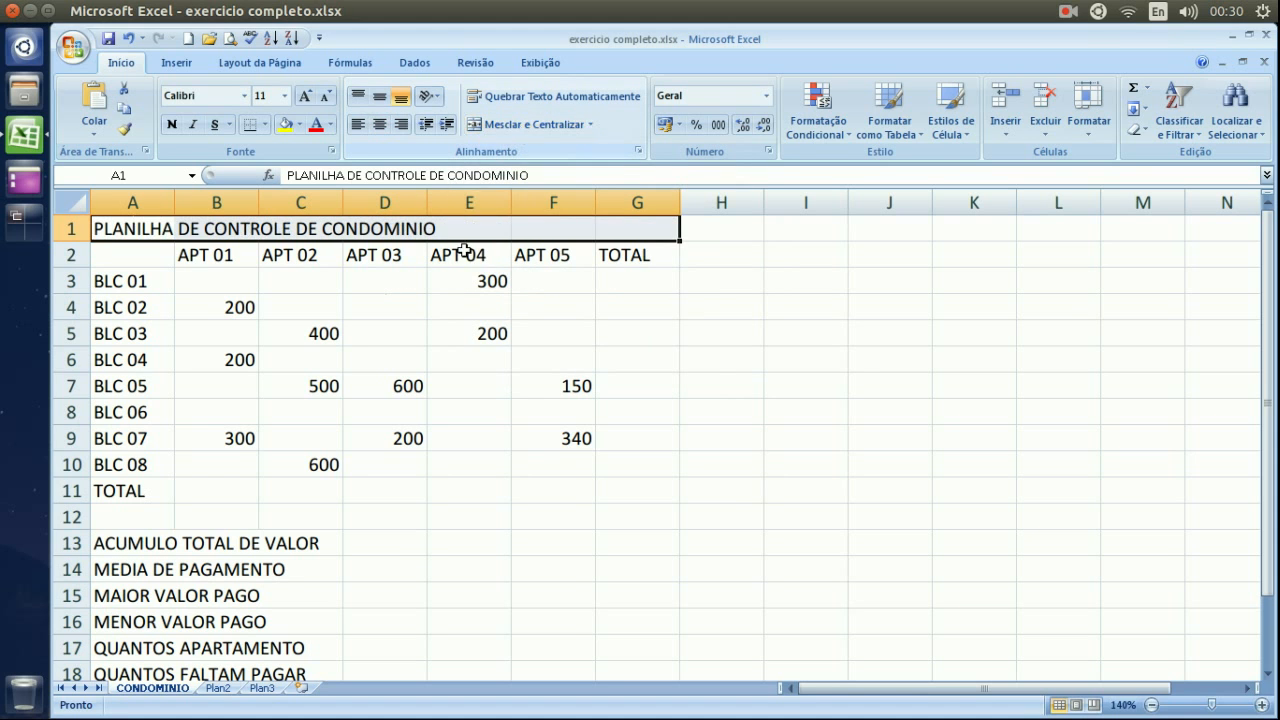
left_click(461, 289)
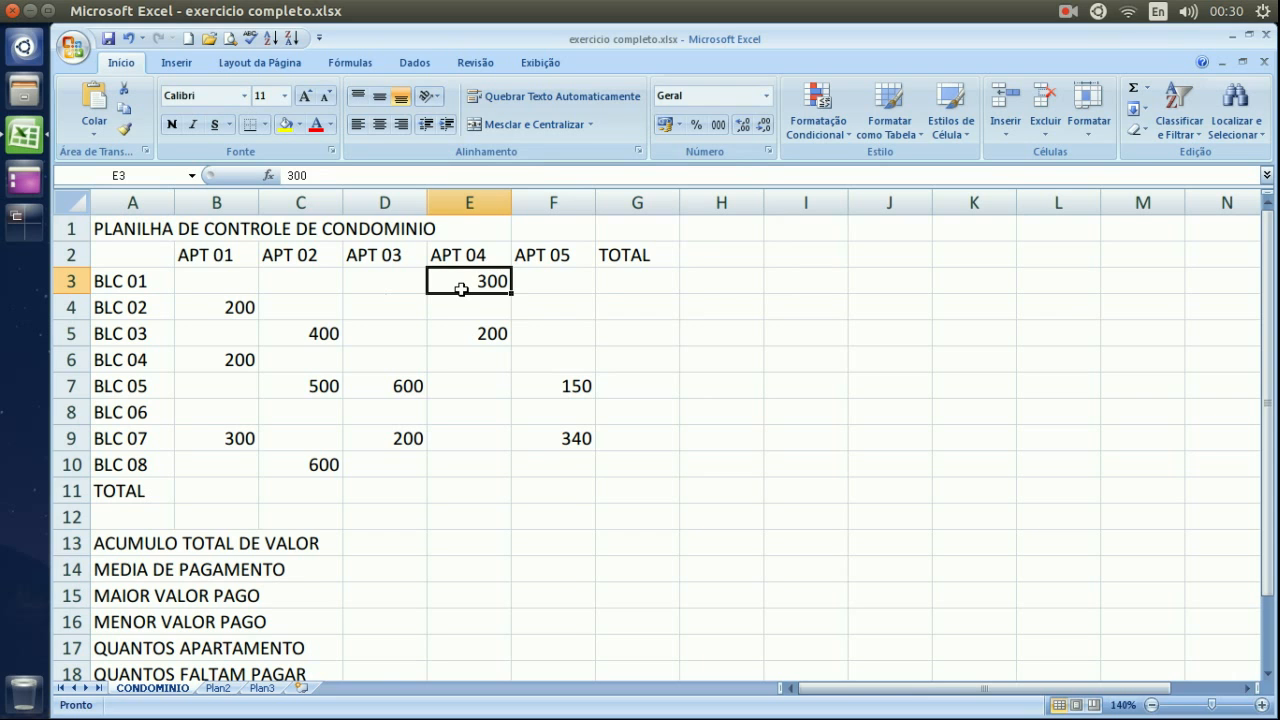
left_click(470, 224)
left_click(401, 229)
left_click(323, 228)
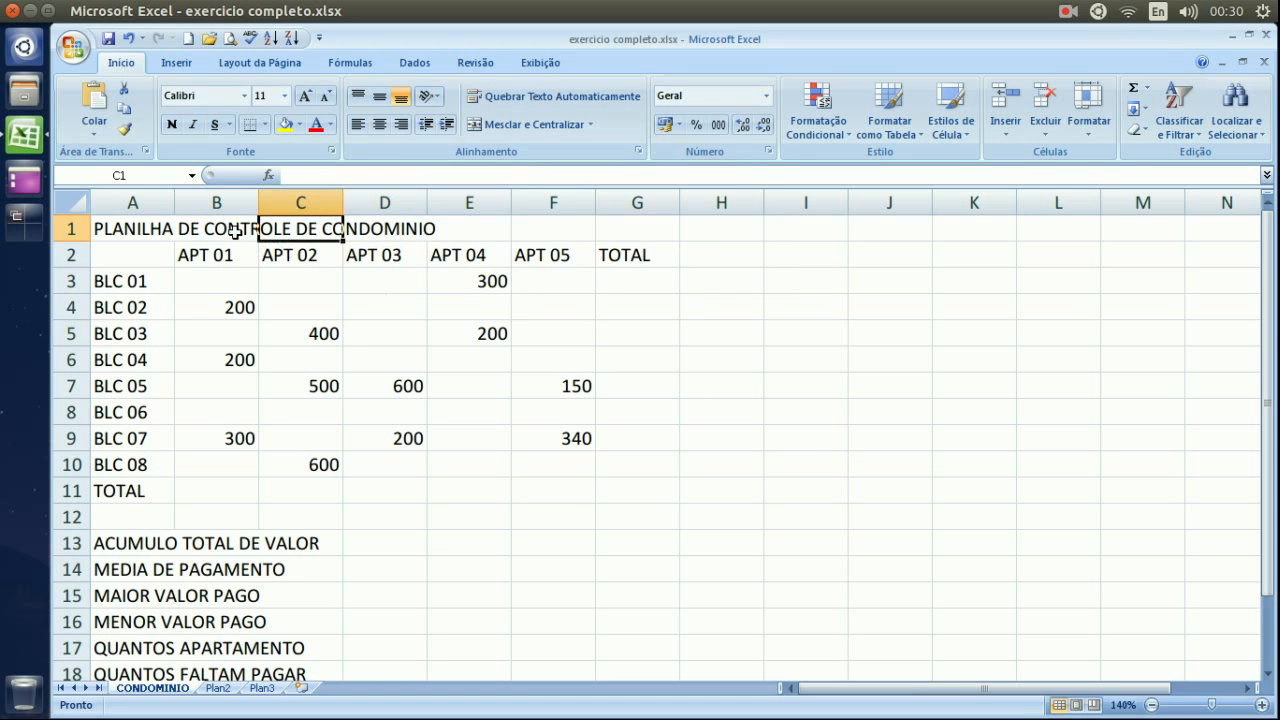
left_click(232, 231)
left_click(420, 226)
left_click(470, 221)
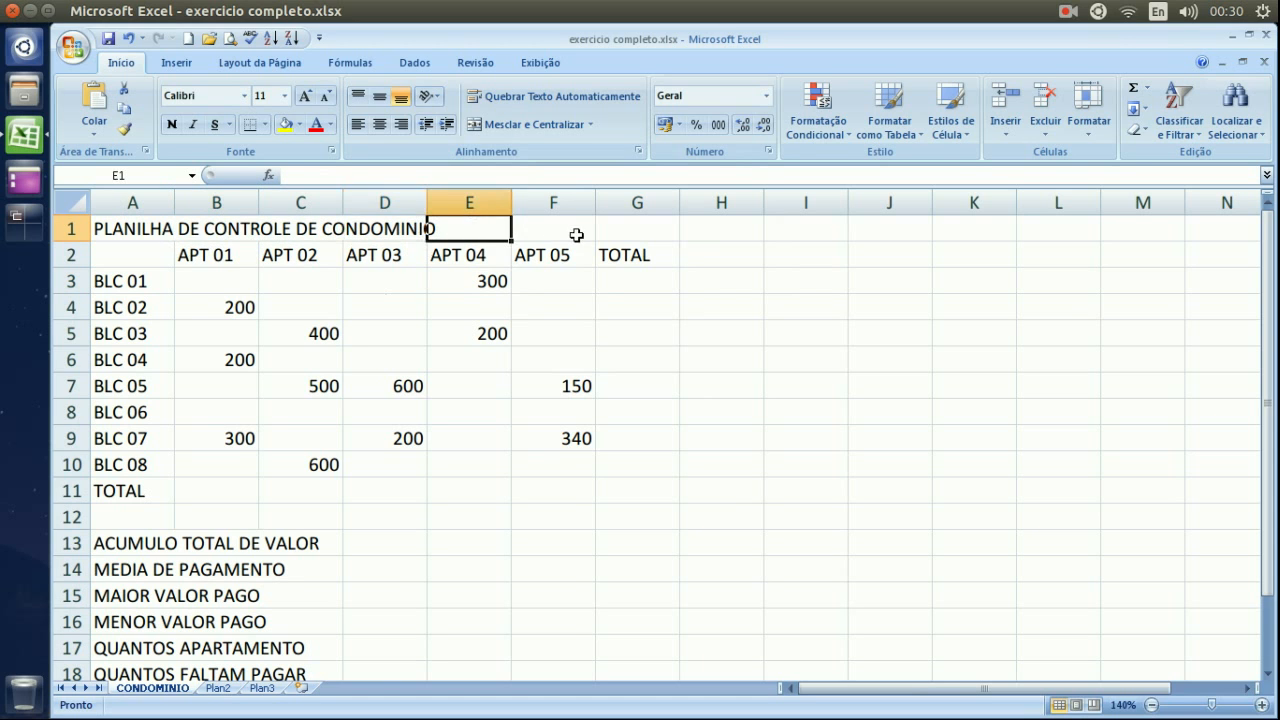
left_click(568, 224)
left_click(650, 226)
left_click(550, 234)
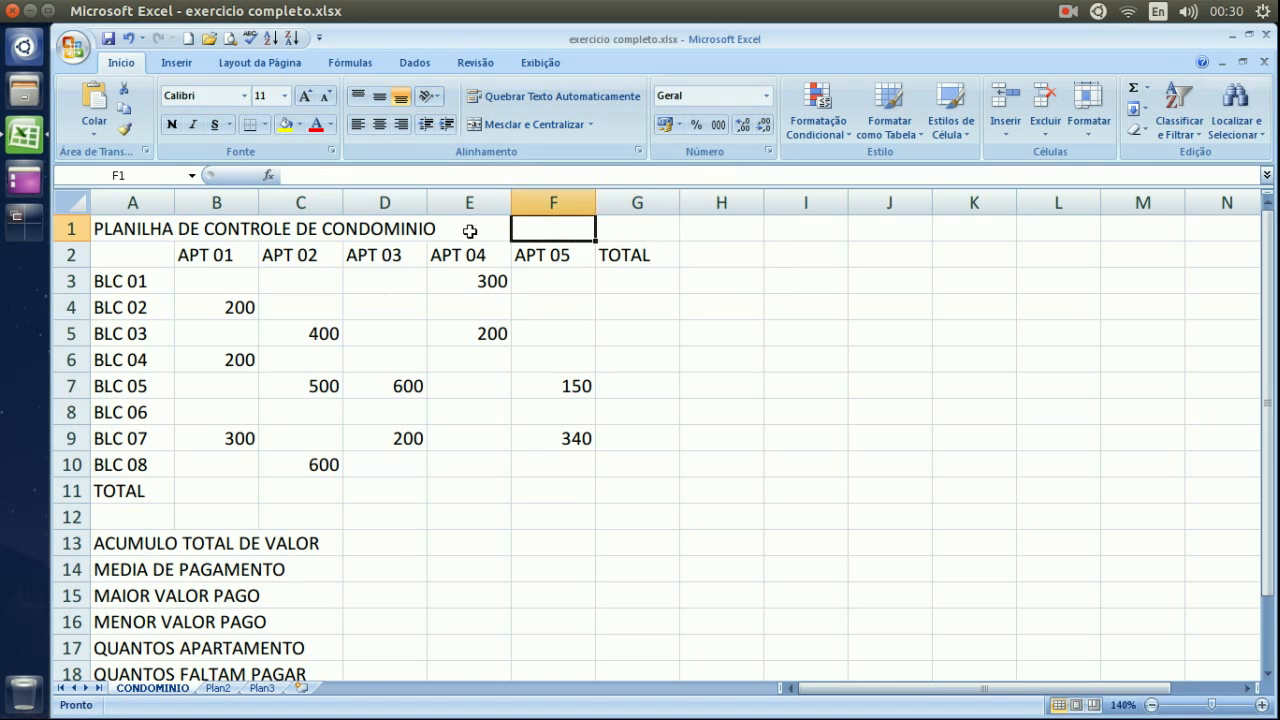
left_click(470, 230)
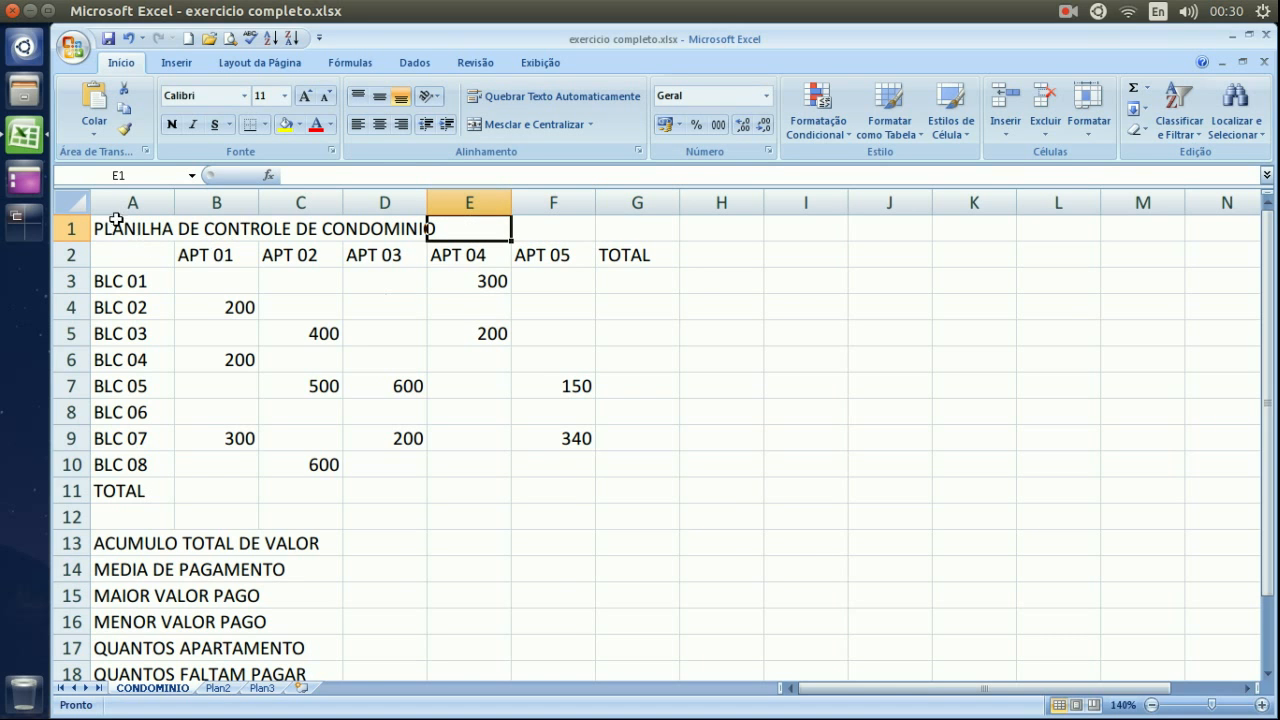
Select A1:G1 again and merge and center the title over the full width of the table
left_click_drag(134, 235, 648, 237)
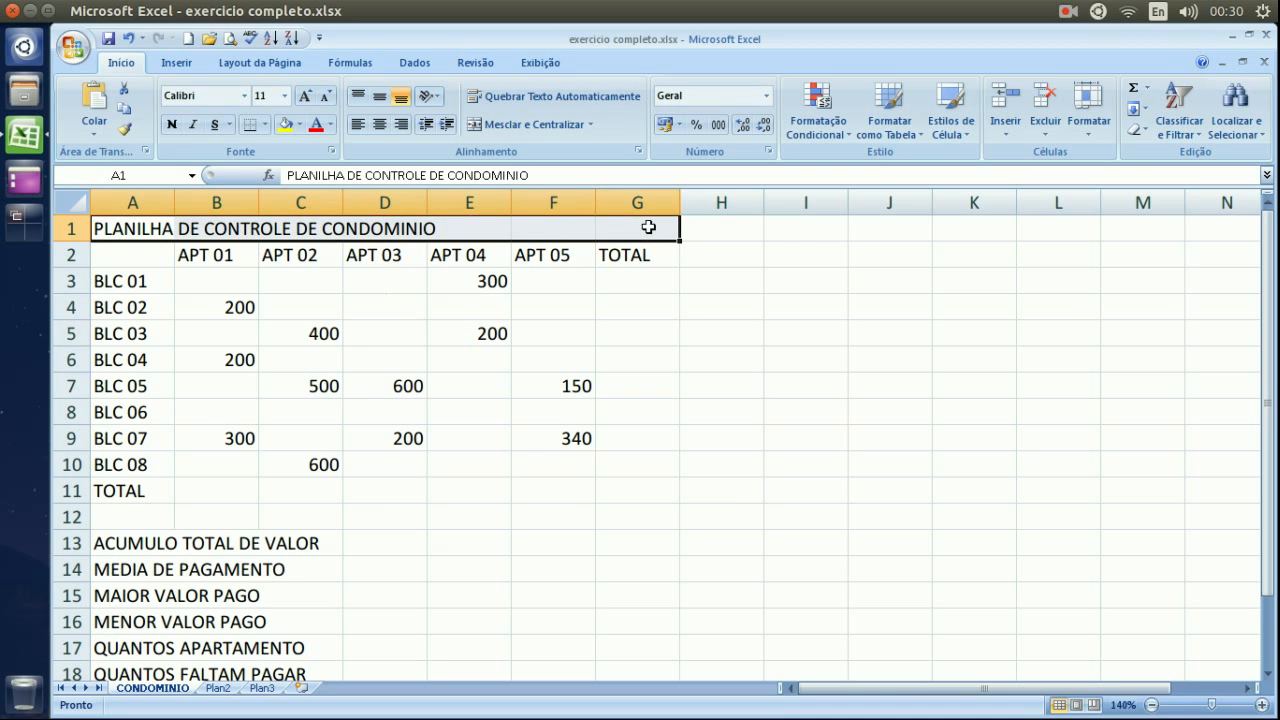
left_click(548, 121)
left_click(548, 121)
left_click(548, 121)
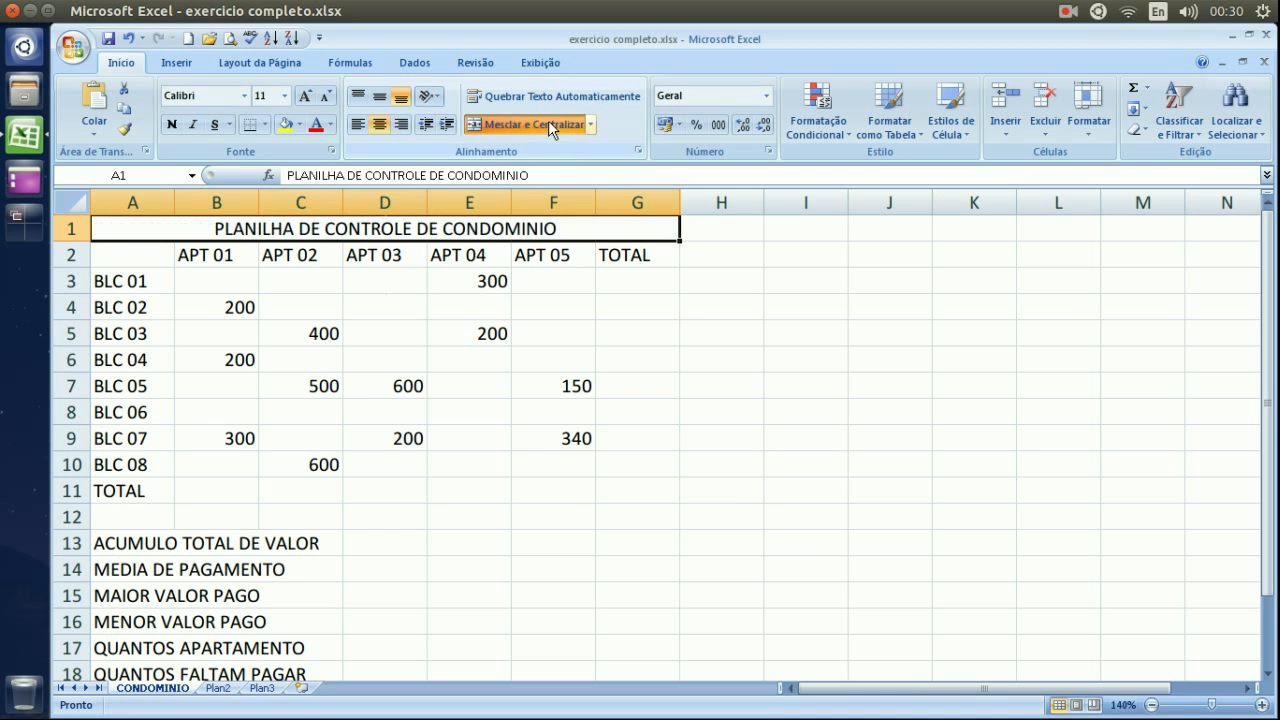
left_click(364, 266)
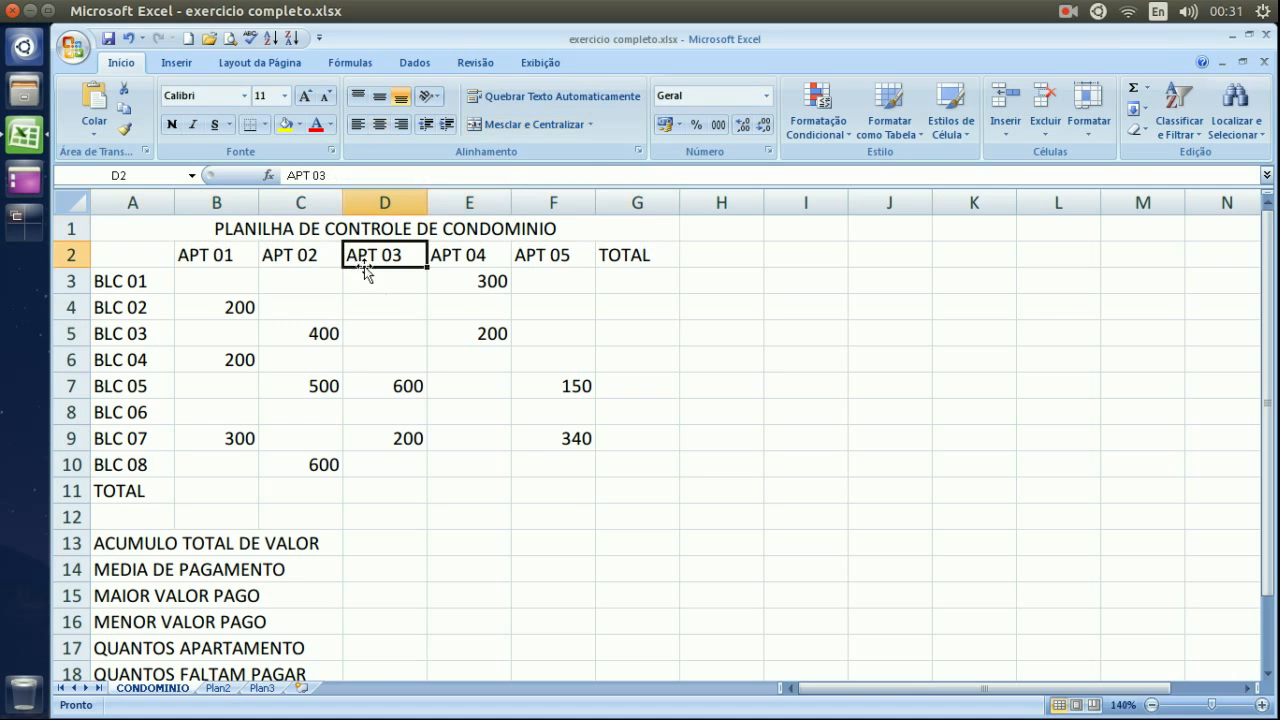
left_click(332, 306)
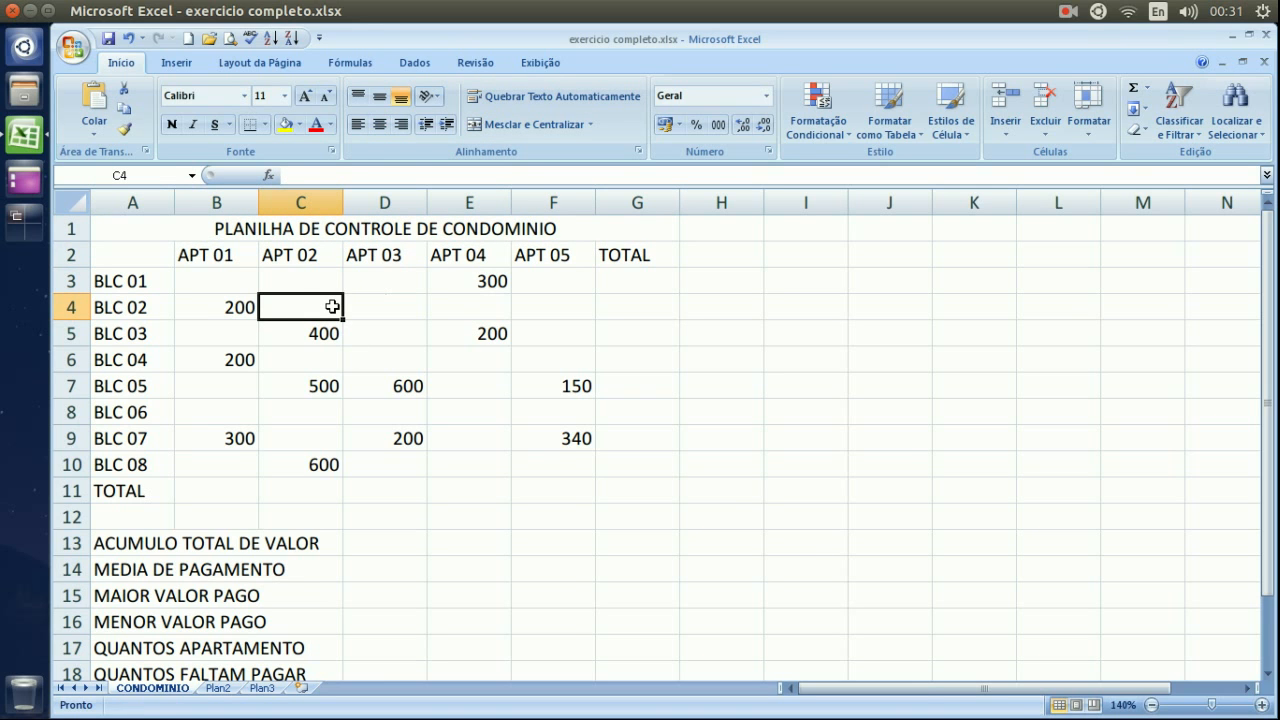
Set the merged title's font size to 18 and make it bold
left_click(310, 230)
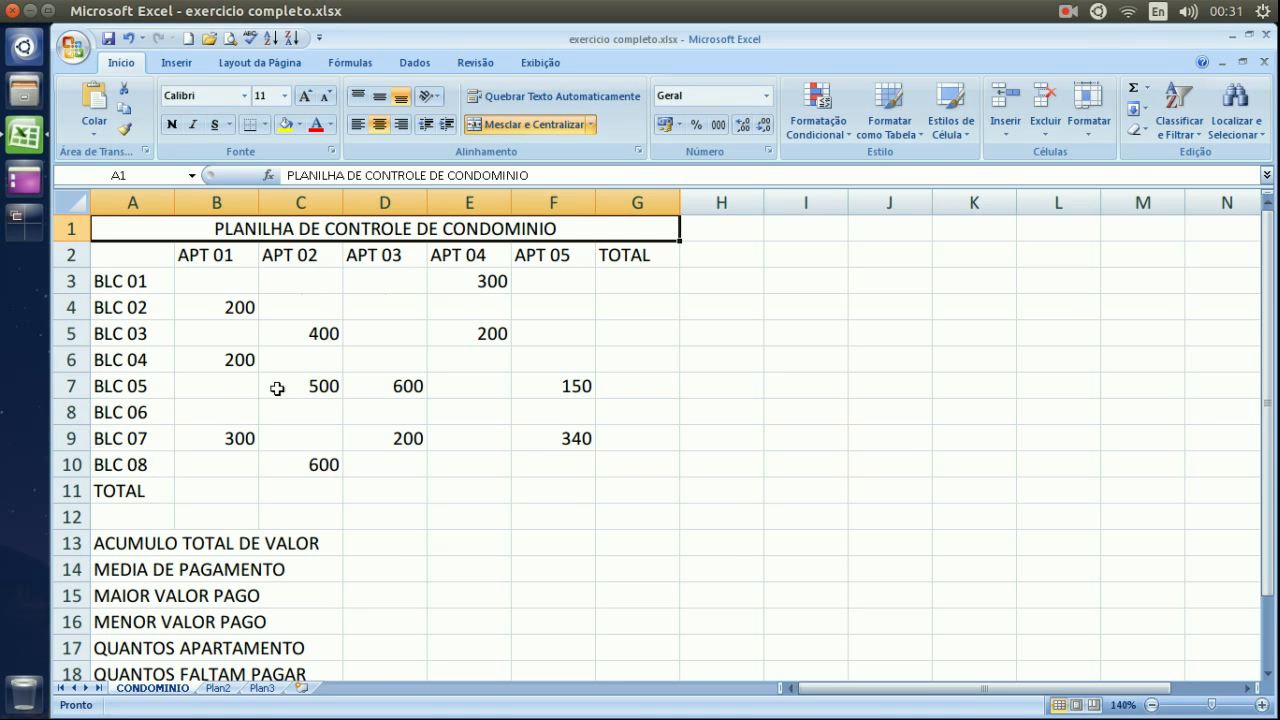
left_click(285, 96)
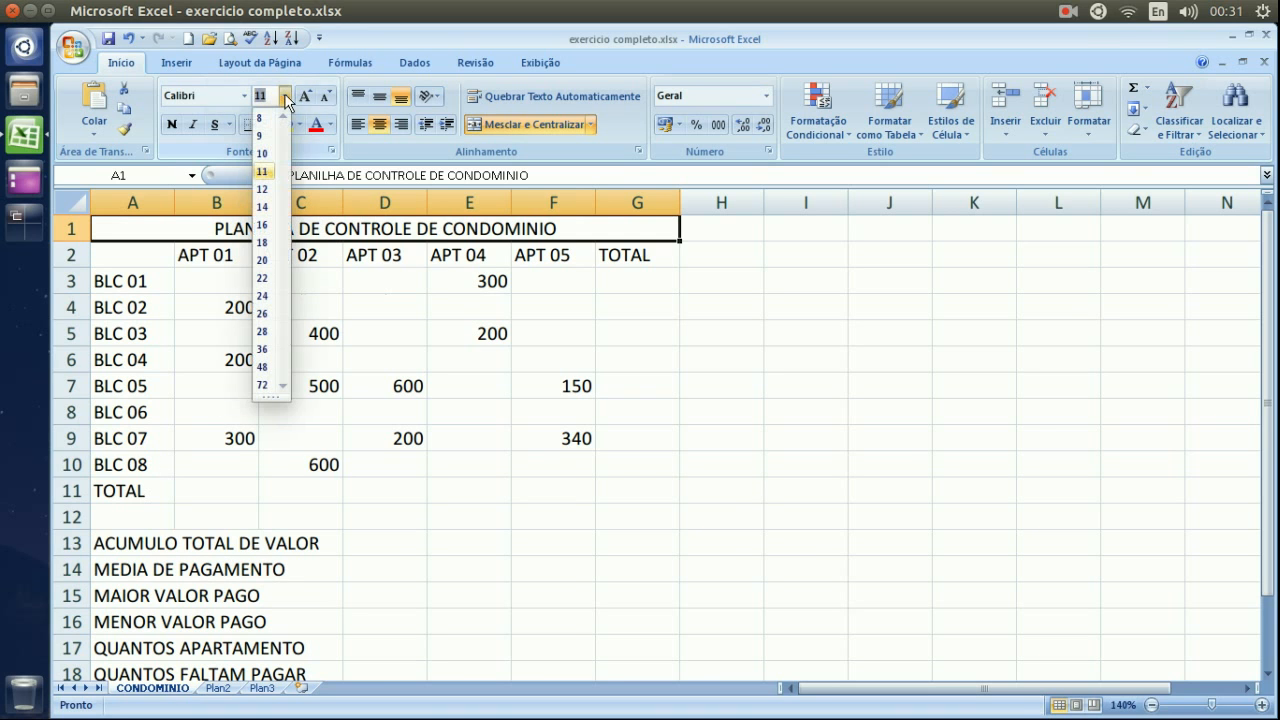
left_click(263, 243)
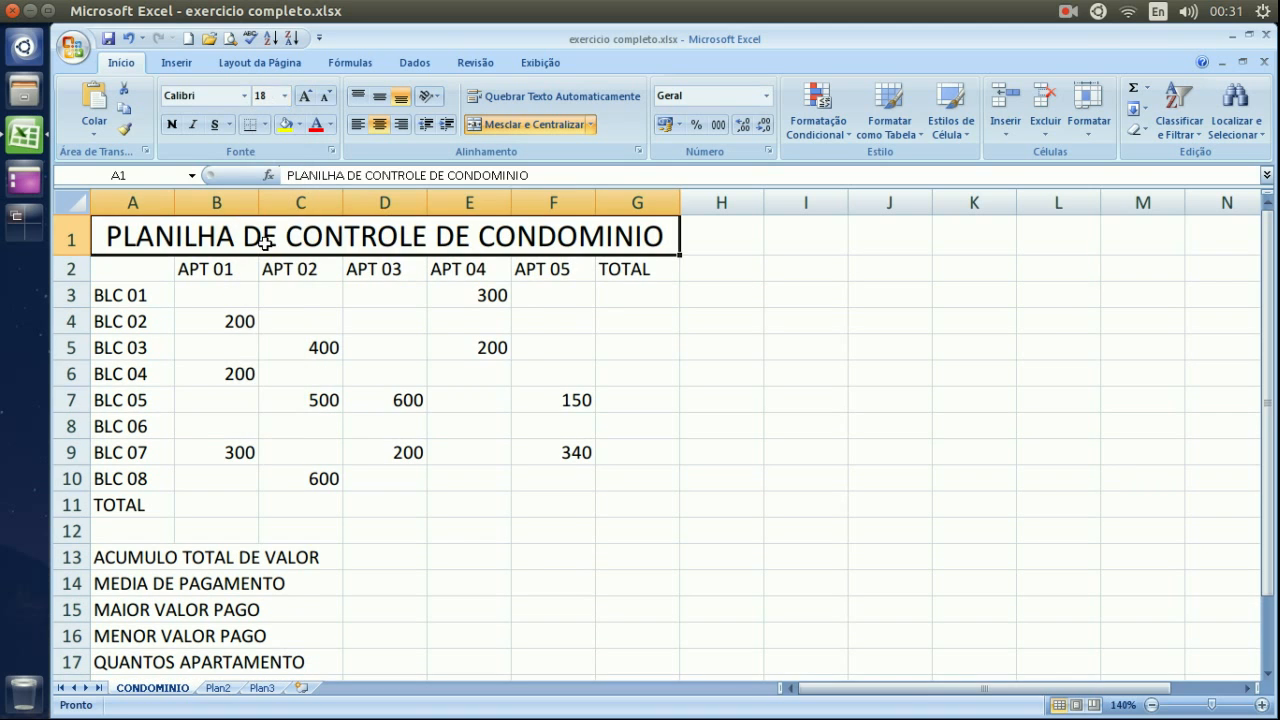
left_click(173, 124)
Try italic and underline on the title, and remove both so only bold stays applied
left_click(193, 124)
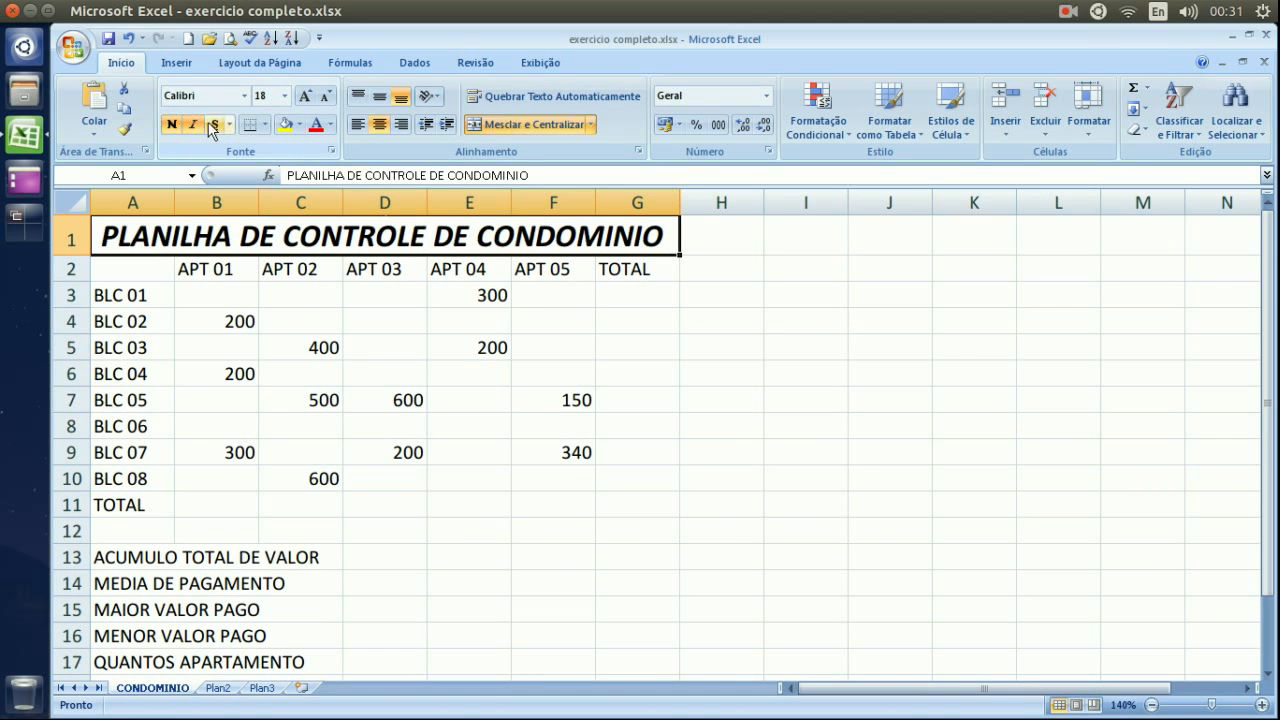
left_click(214, 124)
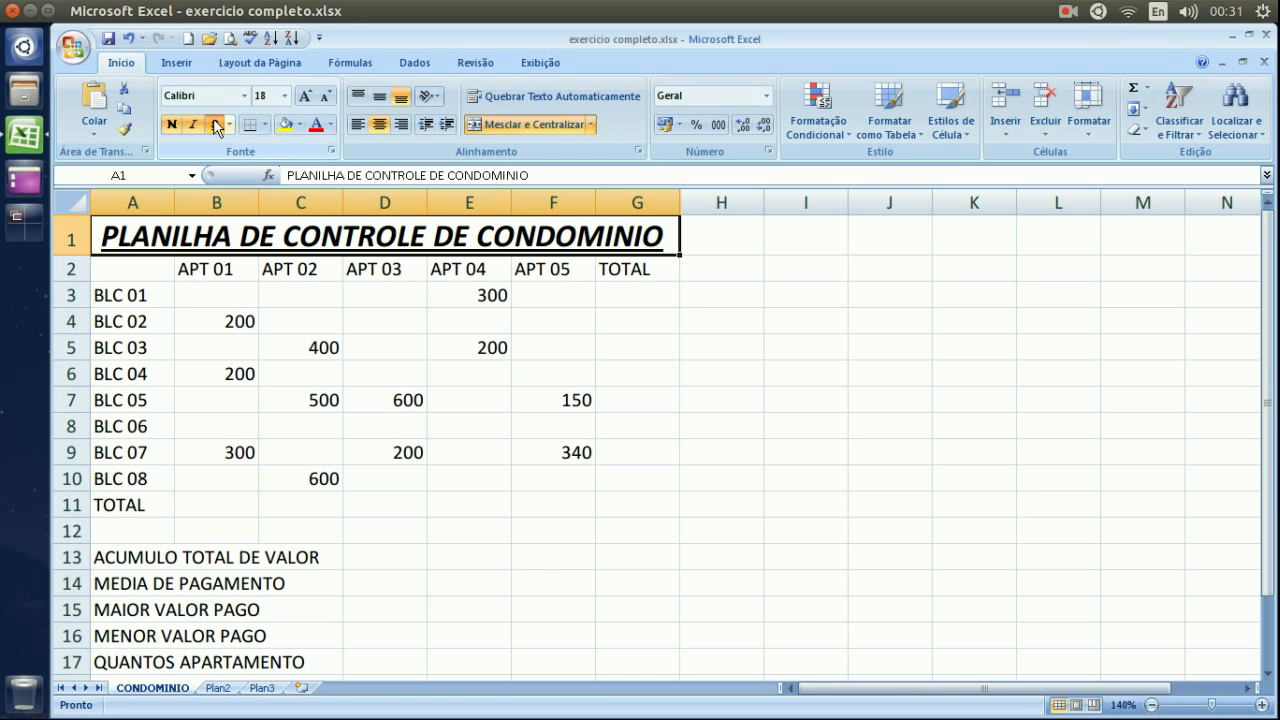
left_click(213, 124)
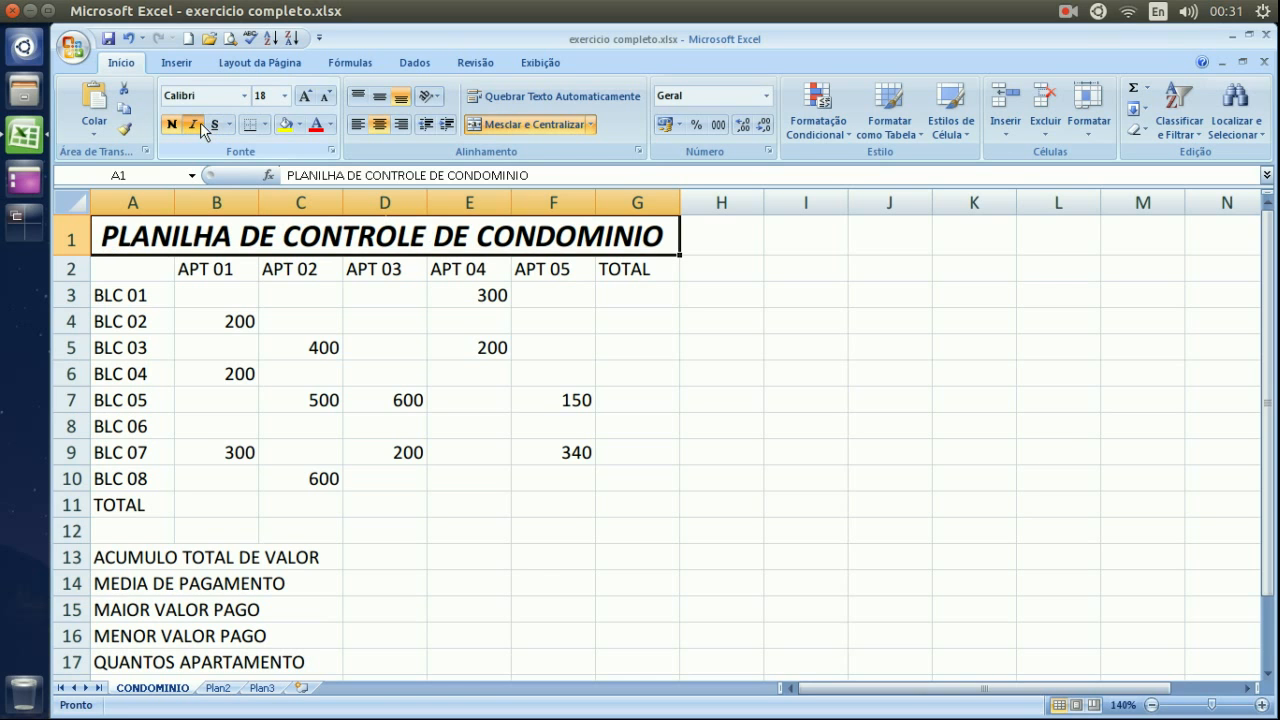
left_click(200, 122)
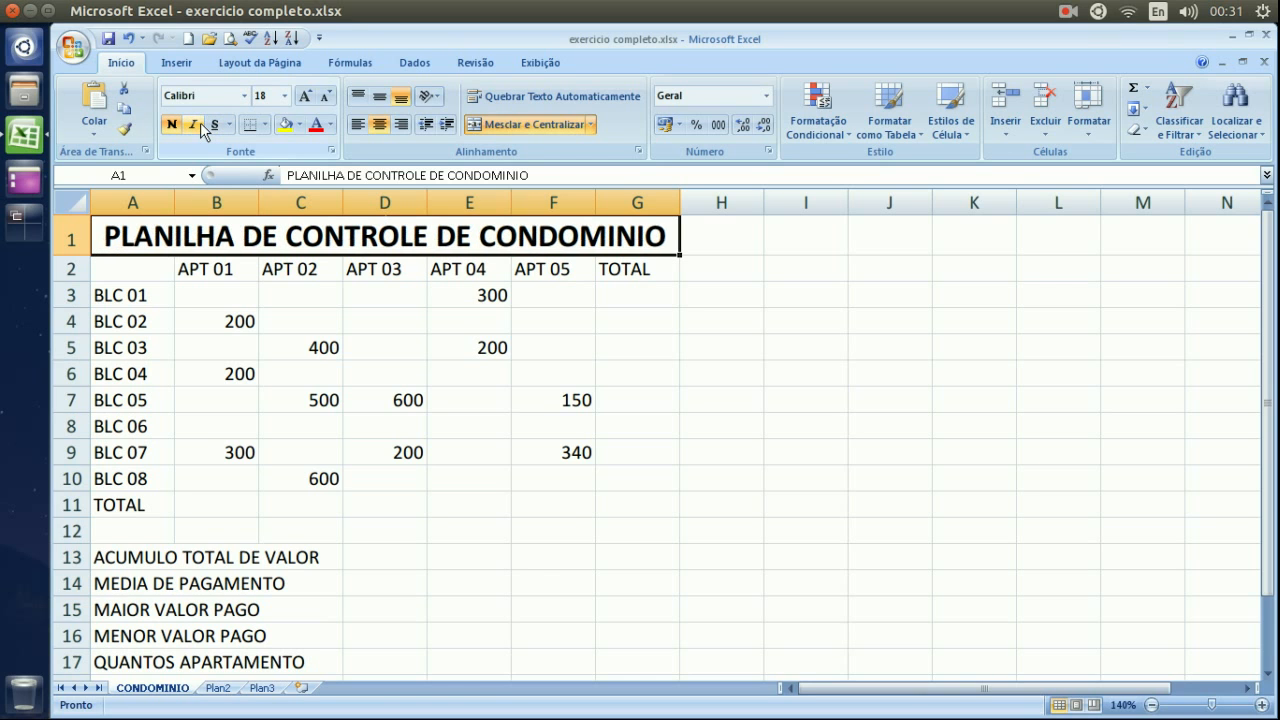
Set the merged title's font color to dark blue and fill its cell with light green
left_click(332, 124)
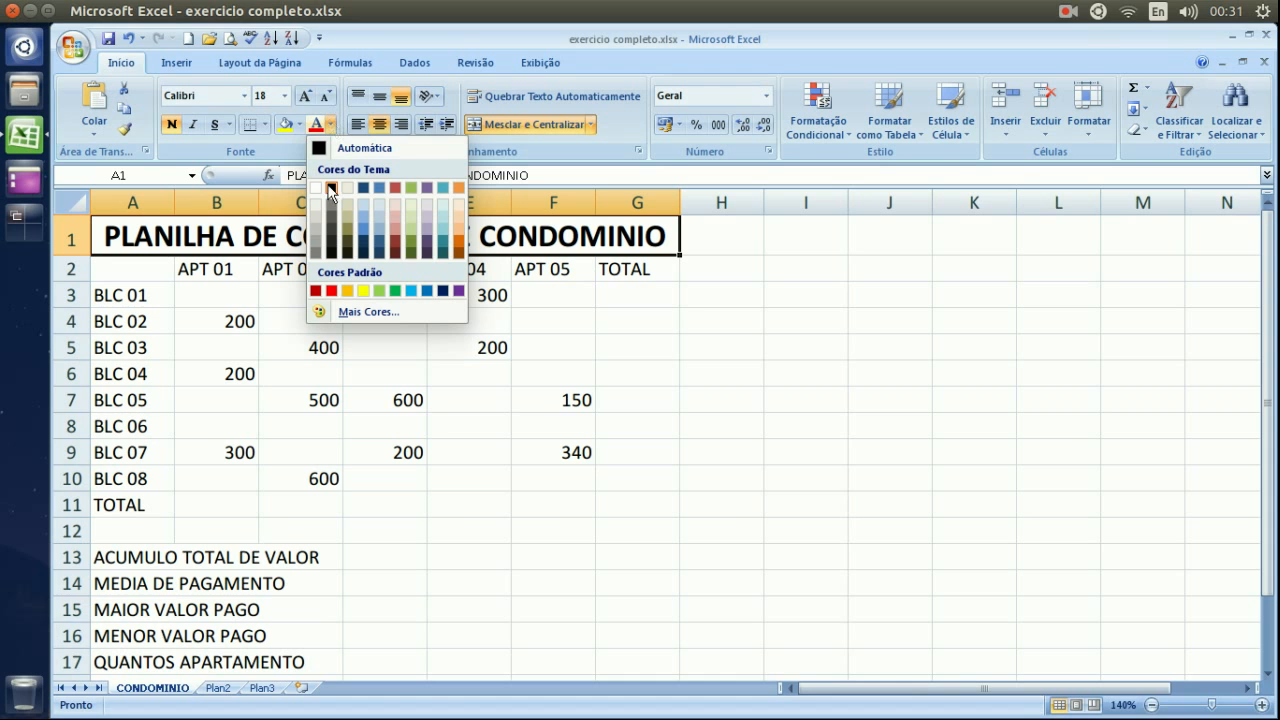
left_click(364, 237)
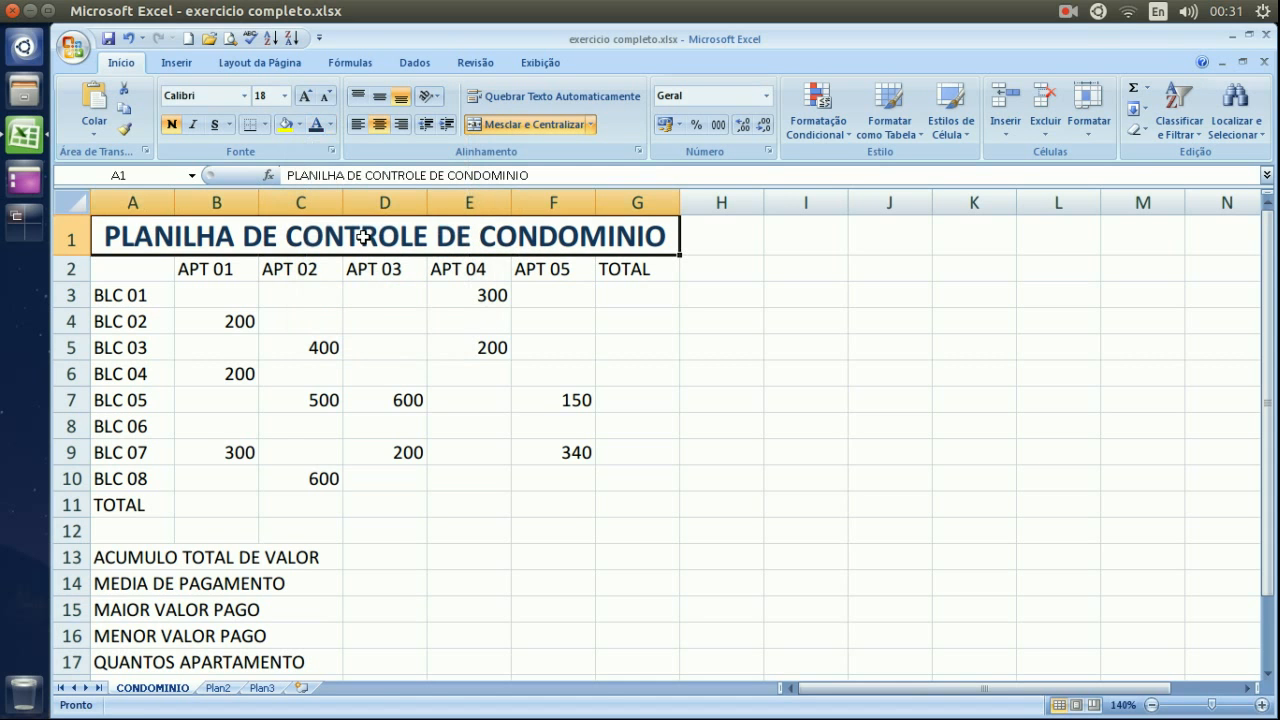
left_click(301, 126)
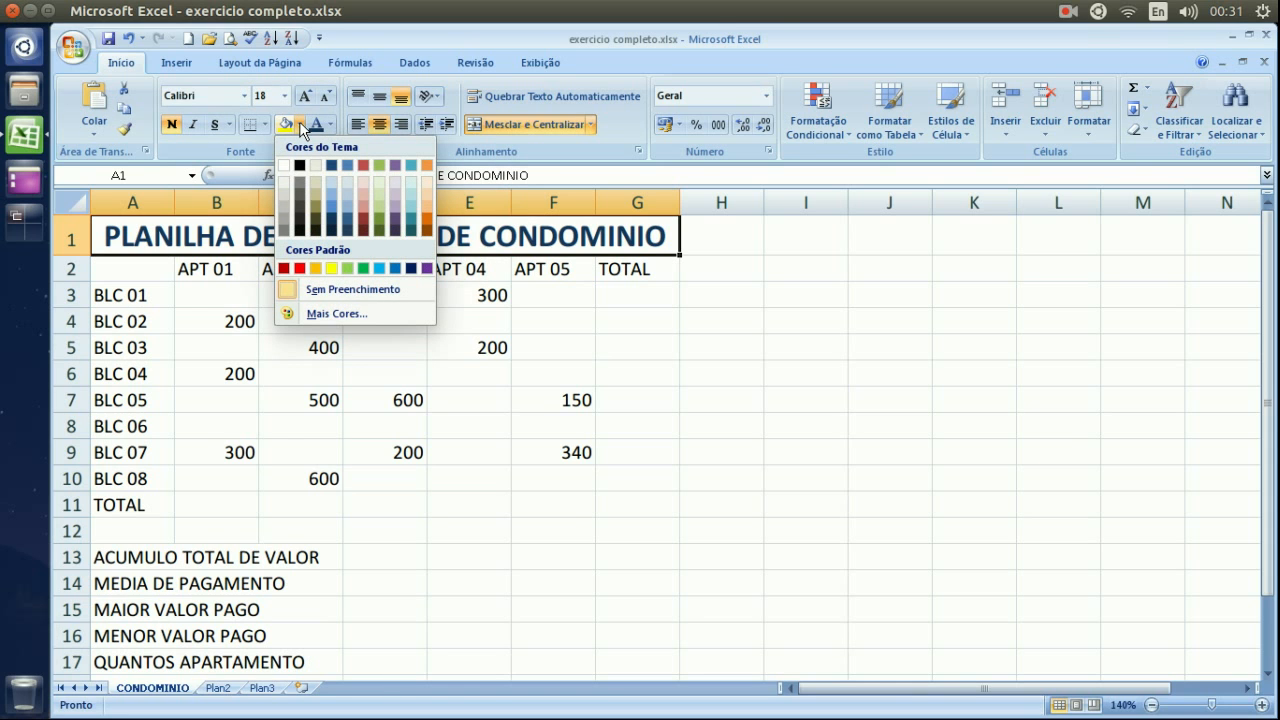
left_click(375, 190)
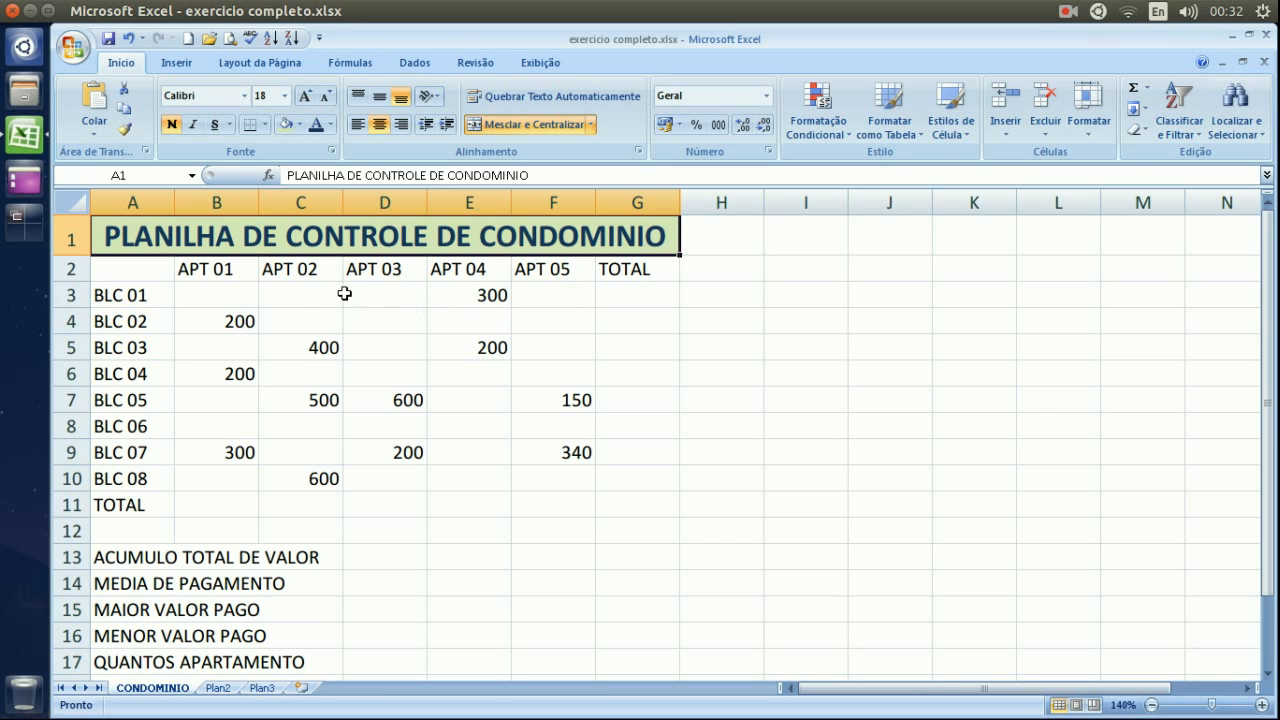
Right-align the column headings APT 01 through TOTAL in B2:G2
left_click(222, 272)
left_click_drag(222, 272, 642, 269)
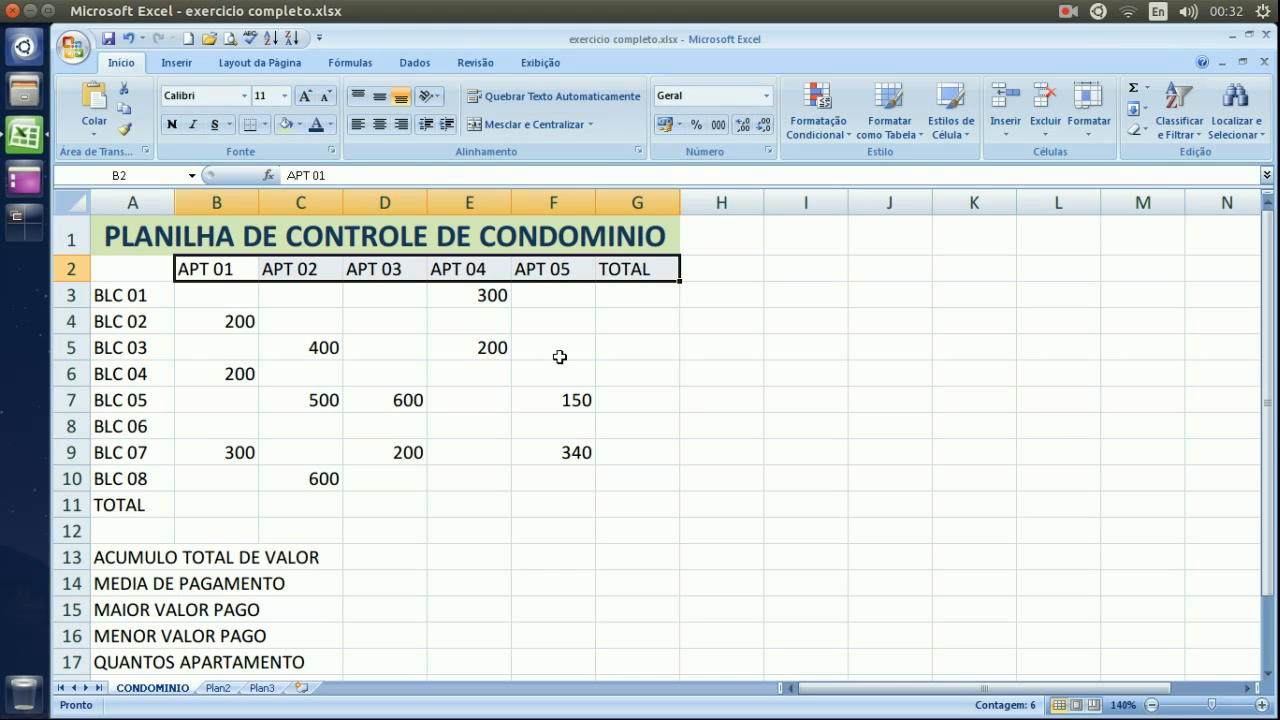
left_click(400, 126)
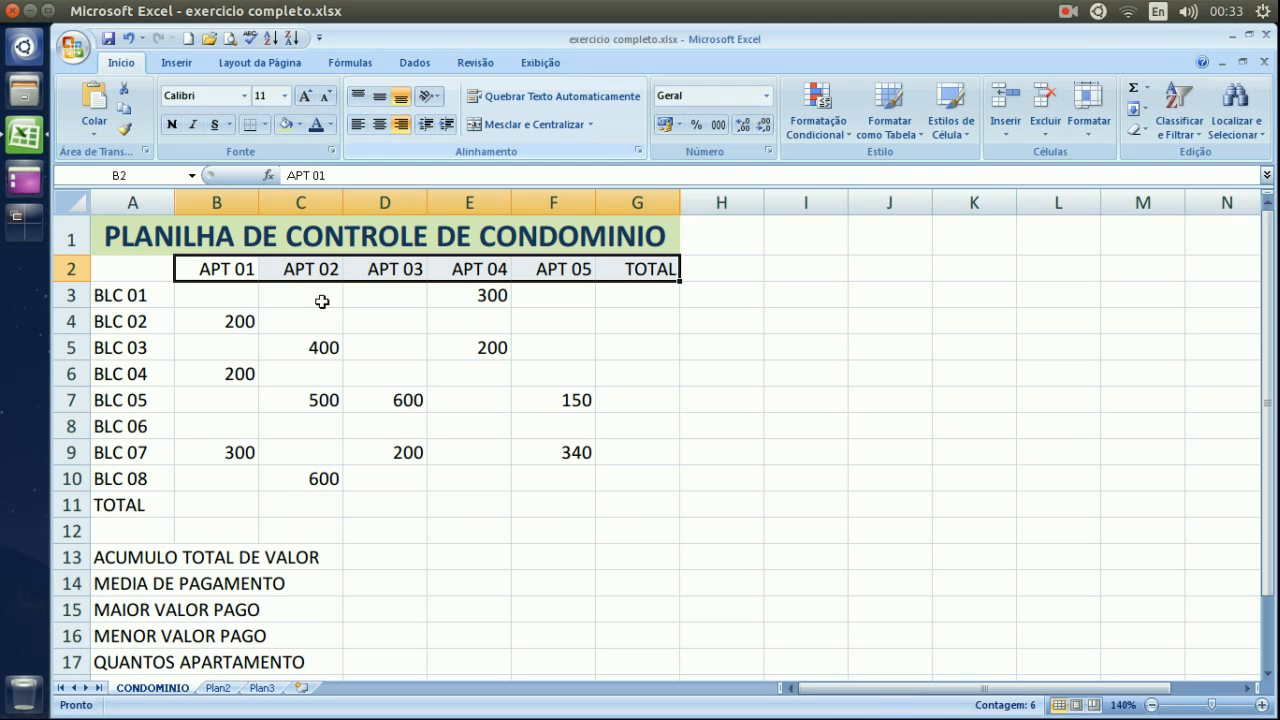
left_click(208, 196)
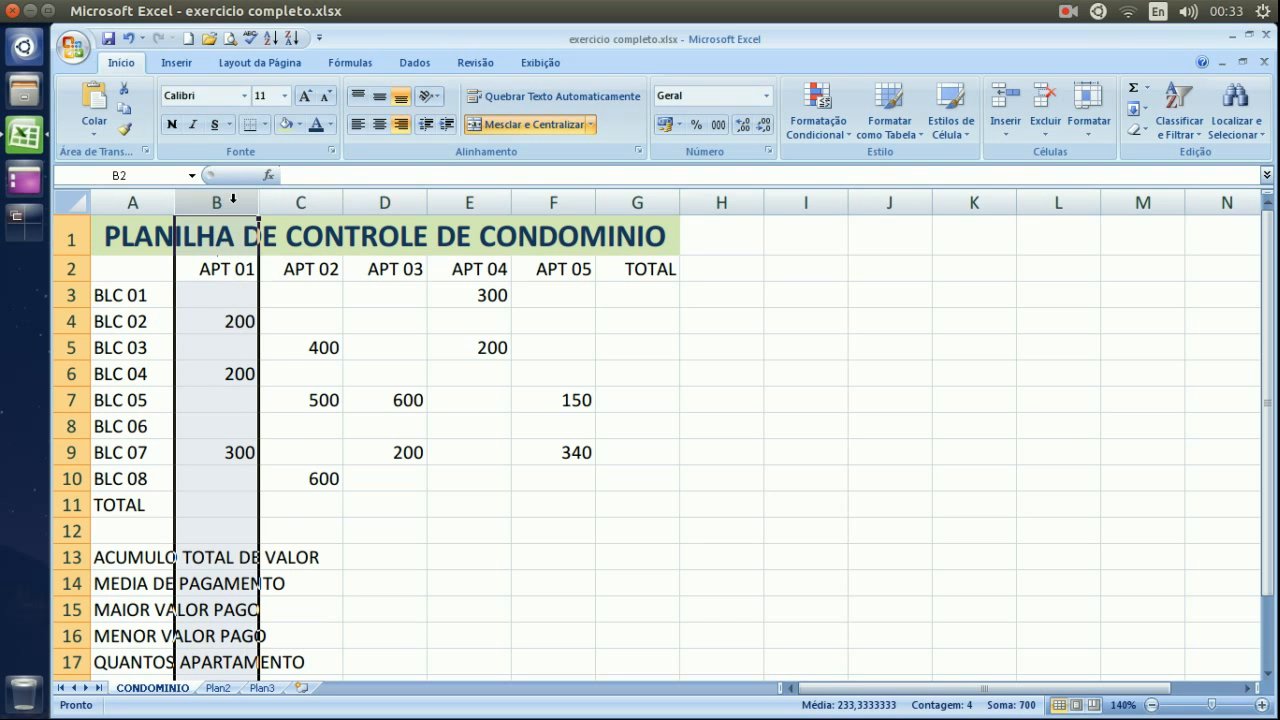
left_click(217, 270)
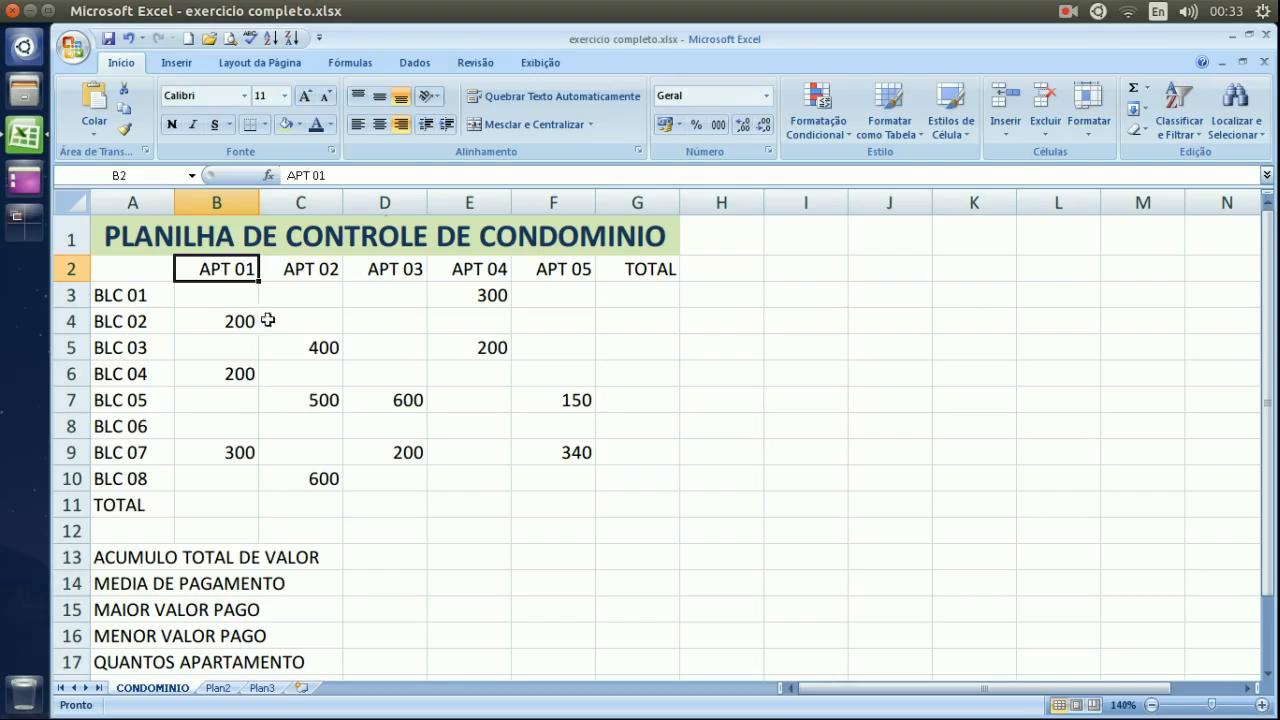
Apply all borders to the table range A2:G11
left_click(131, 269)
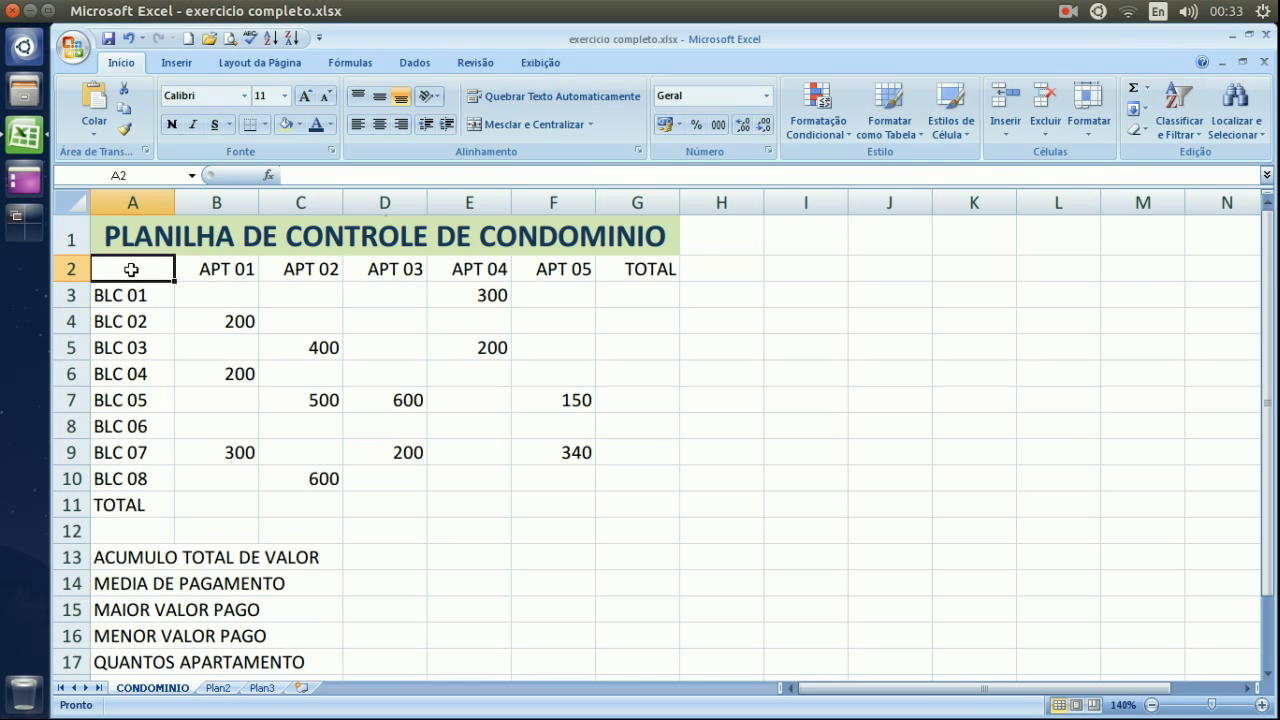
left_click_drag(131, 269, 655, 503)
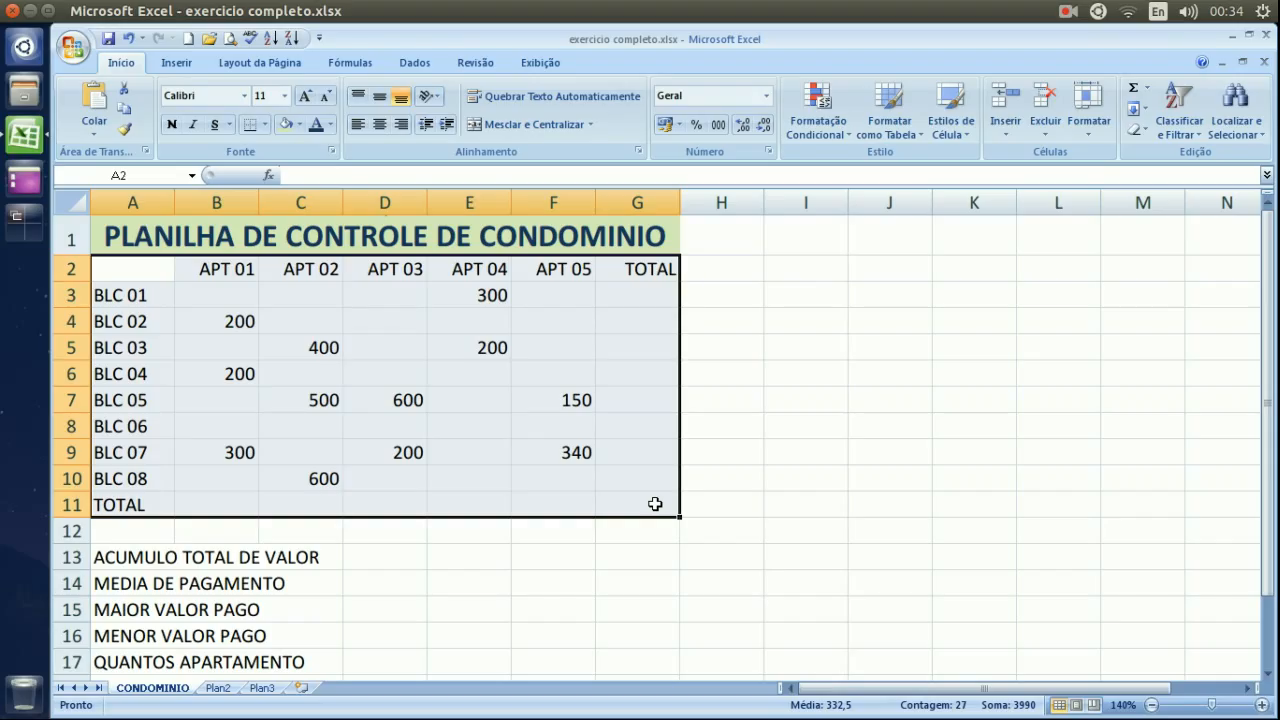
left_click(266, 125)
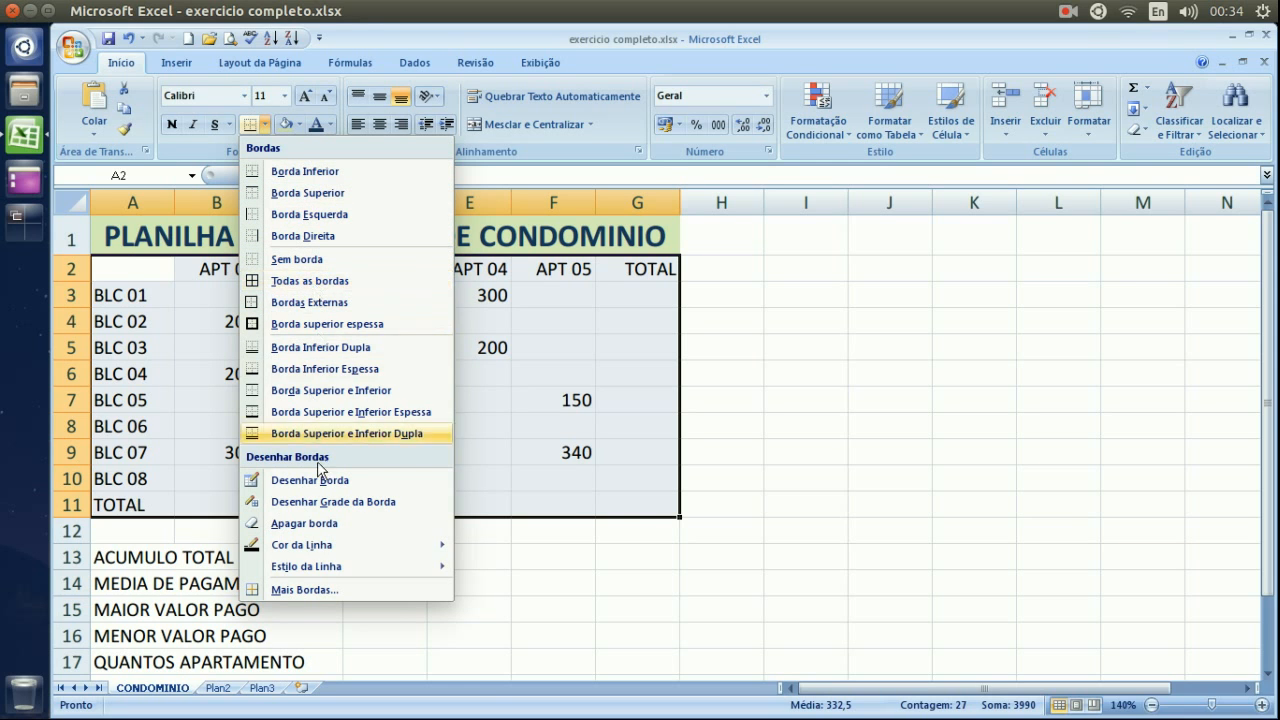
left_click(340, 556)
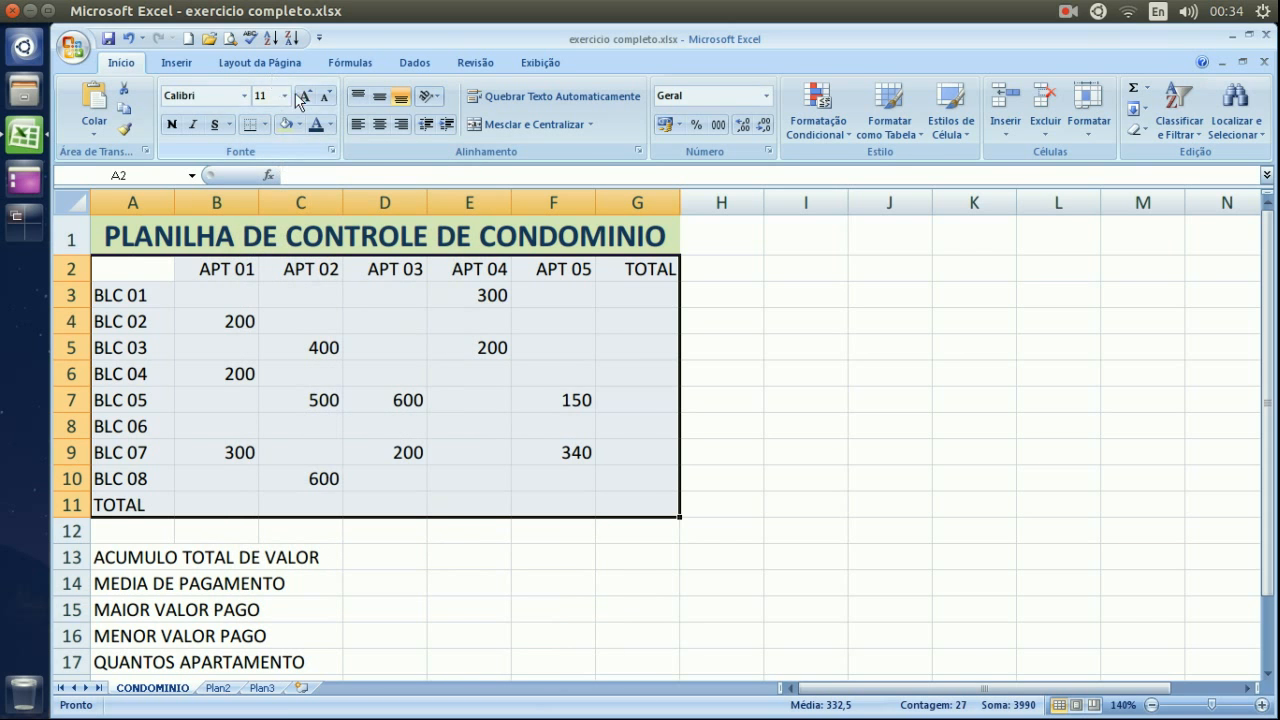
left_click(265, 125)
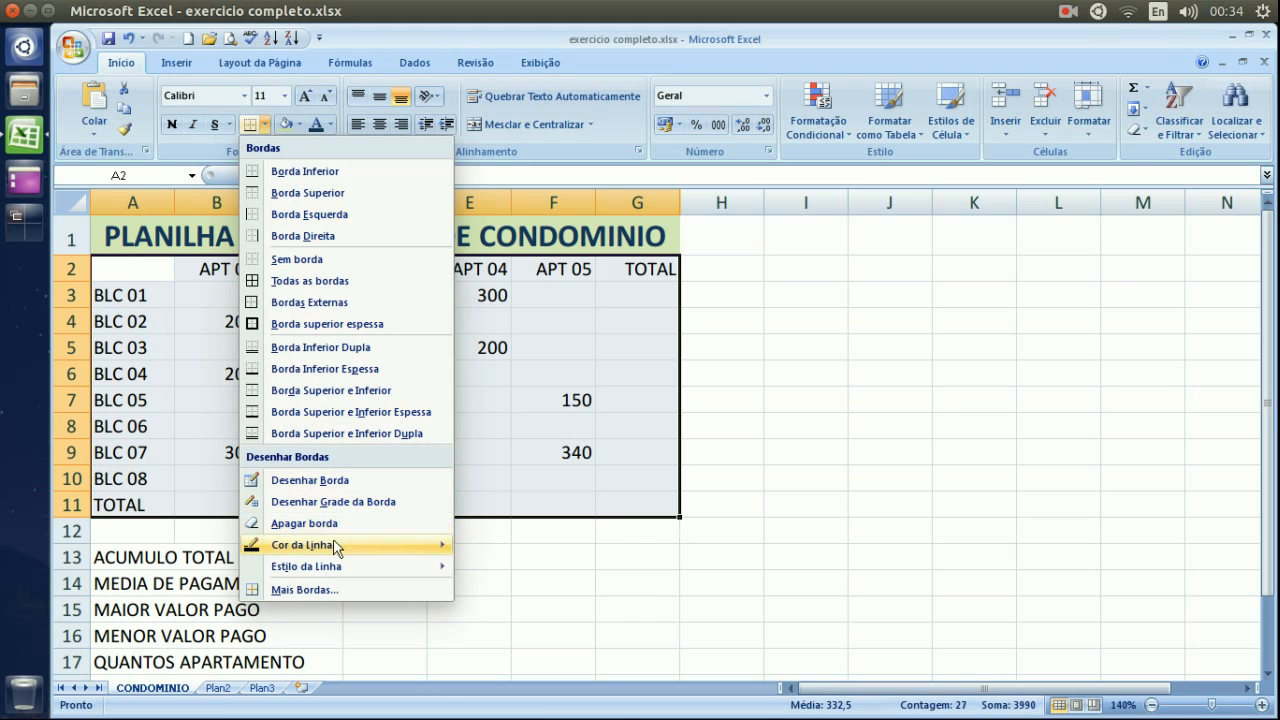
mouse_move(334, 543)
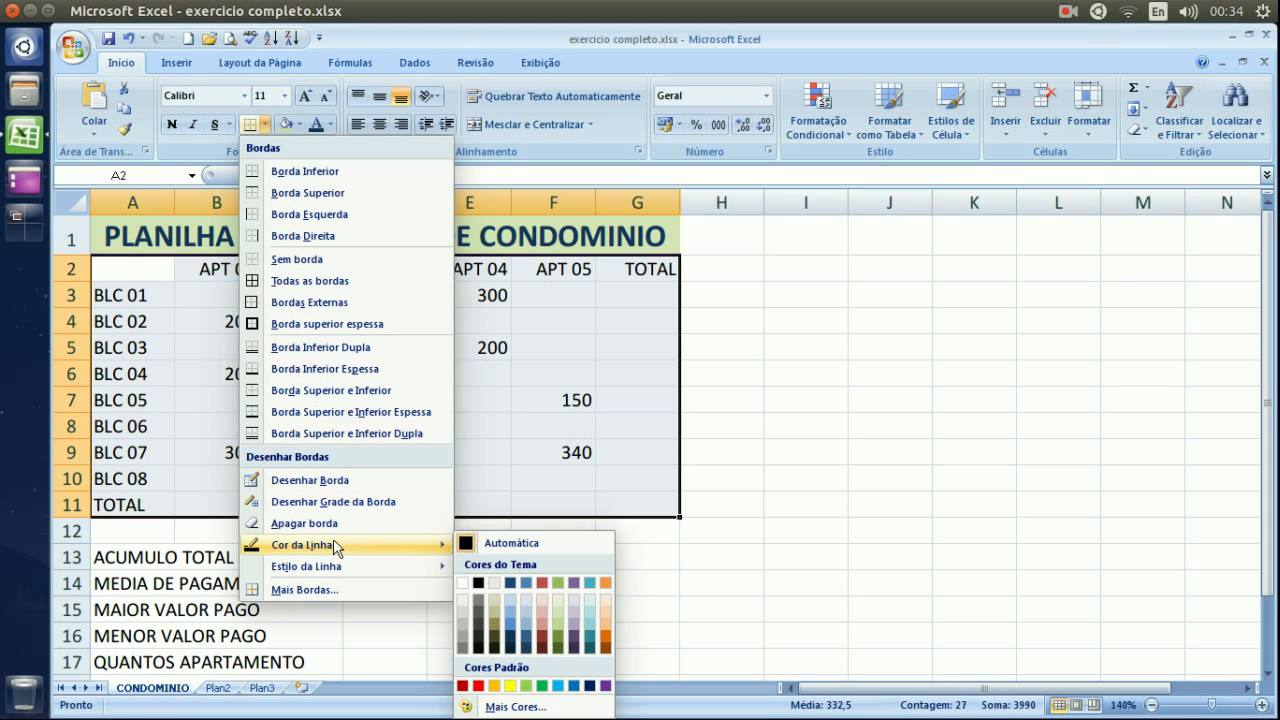
left_click(316, 347)
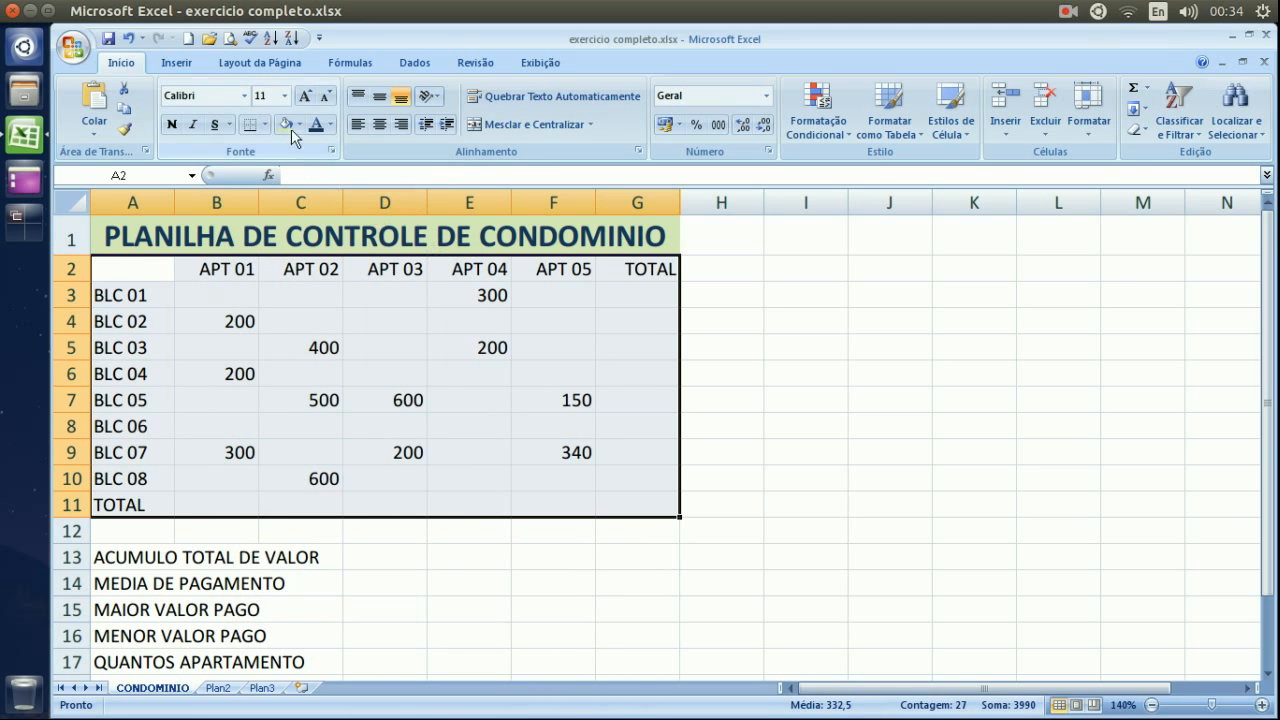
left_click(265, 124)
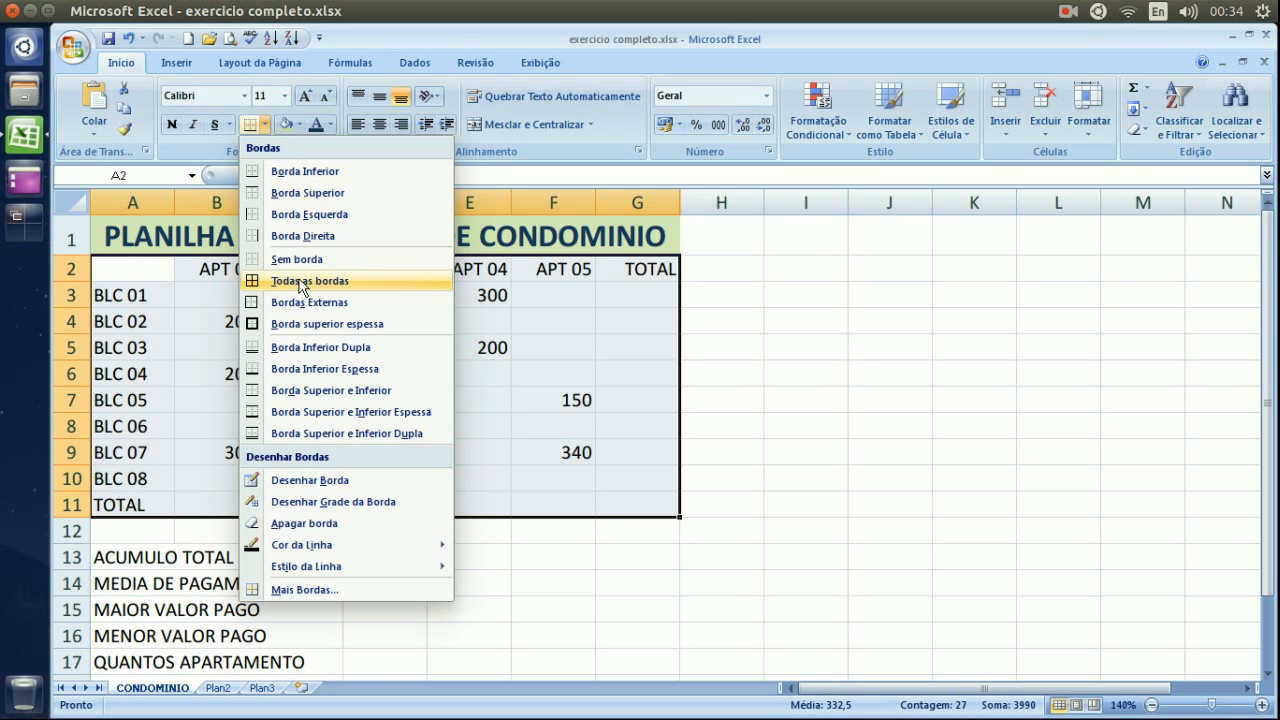
left_click(300, 282)
left_click(757, 371)
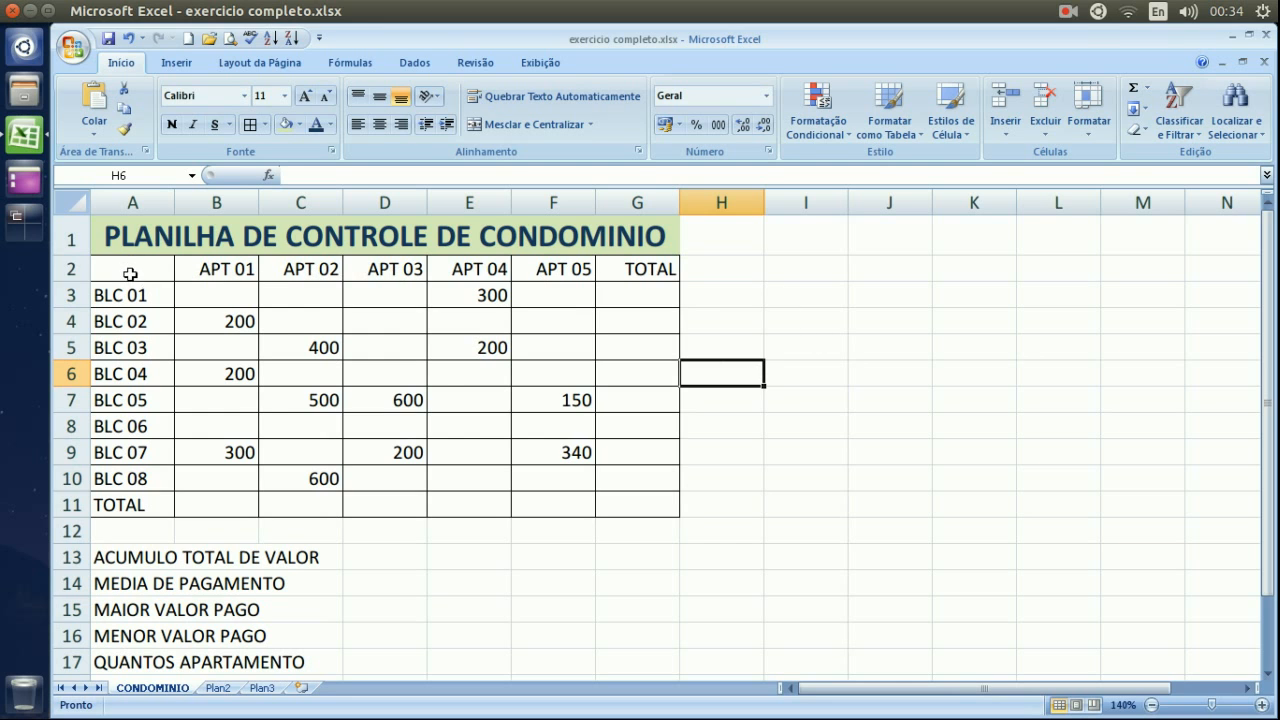
Apply the title's light green fill and dark blue font color to the heading row A2:G2 and the label column A2:A11
left_click_drag(130, 273, 663, 268)
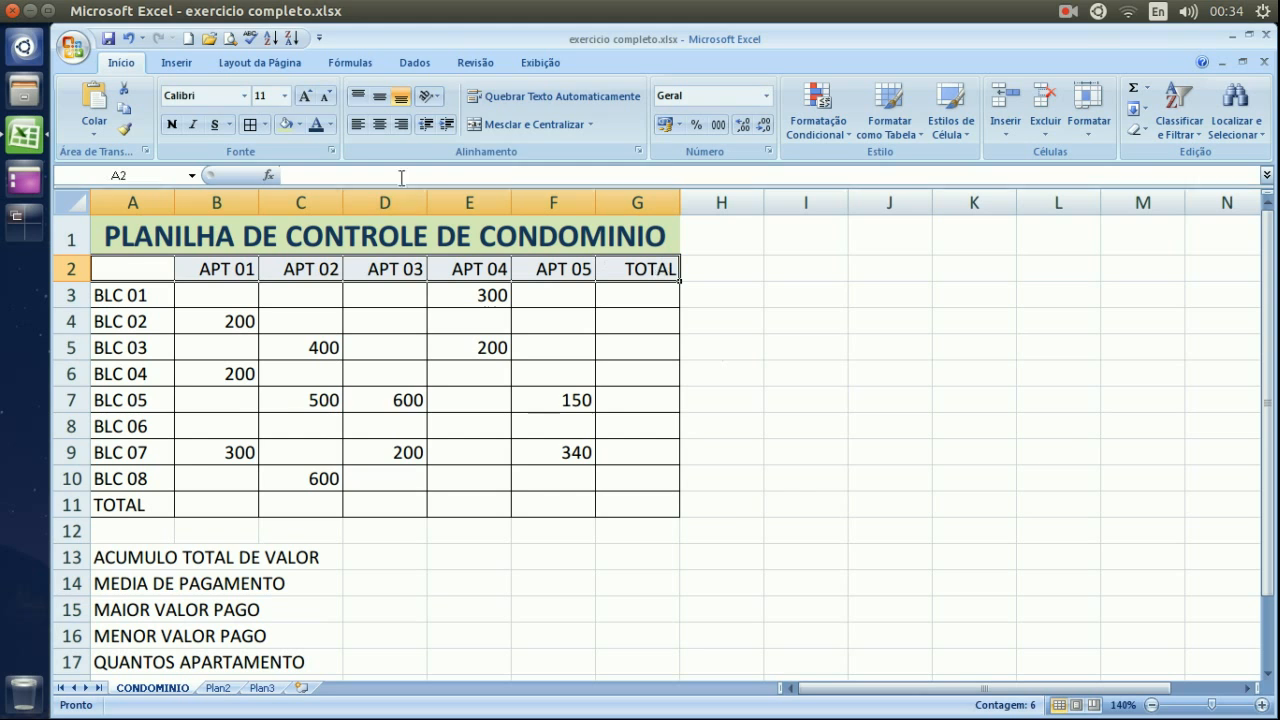
left_click(287, 123)
left_click(148, 267)
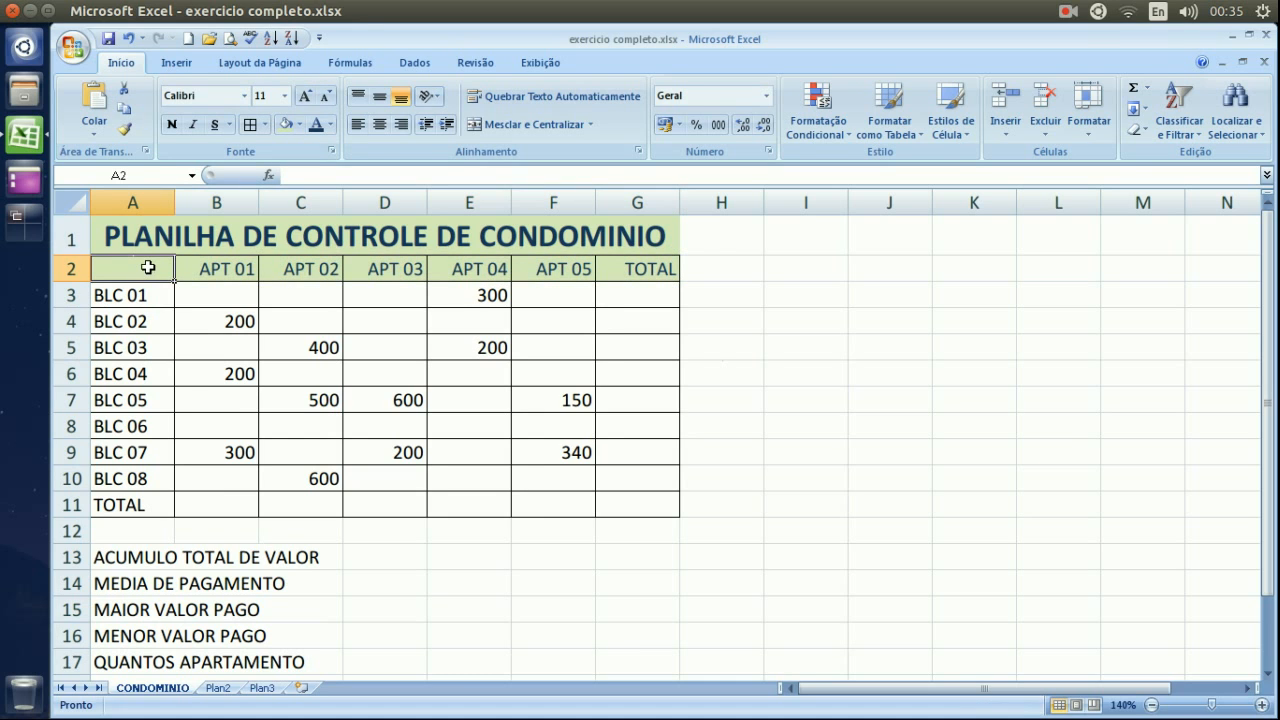
left_click_drag(148, 267, 140, 505)
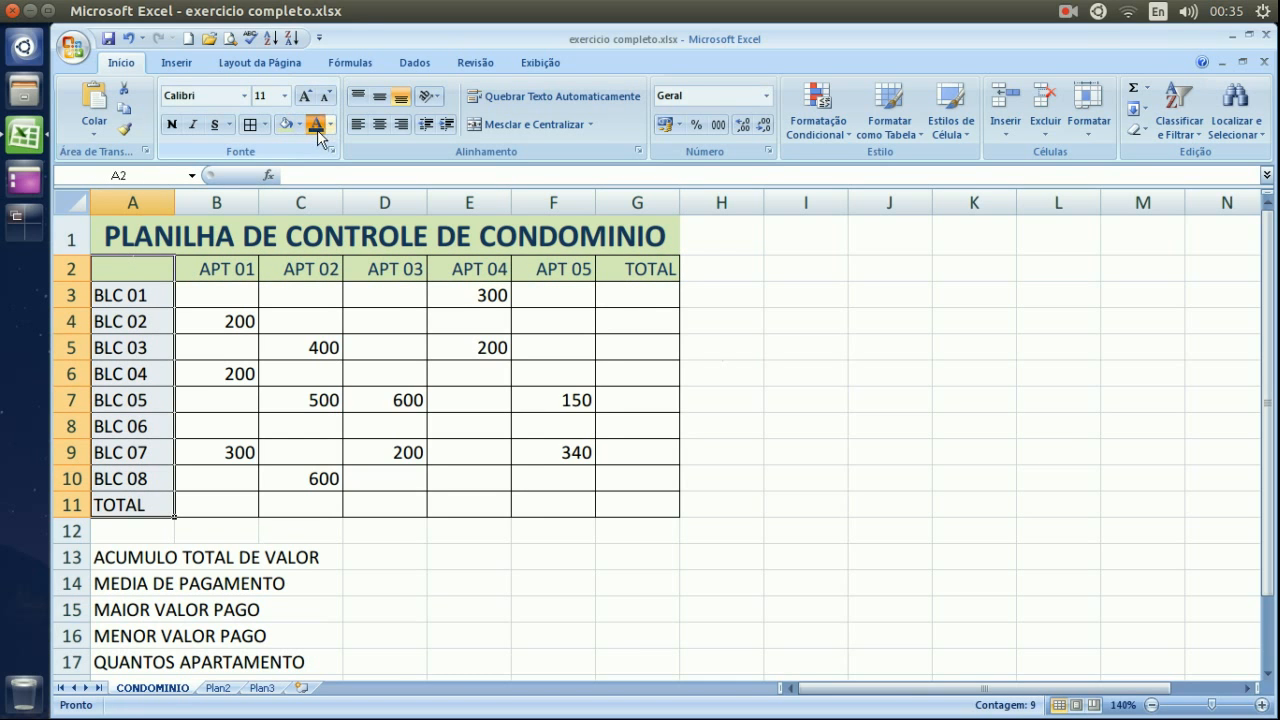
left_click(283, 124)
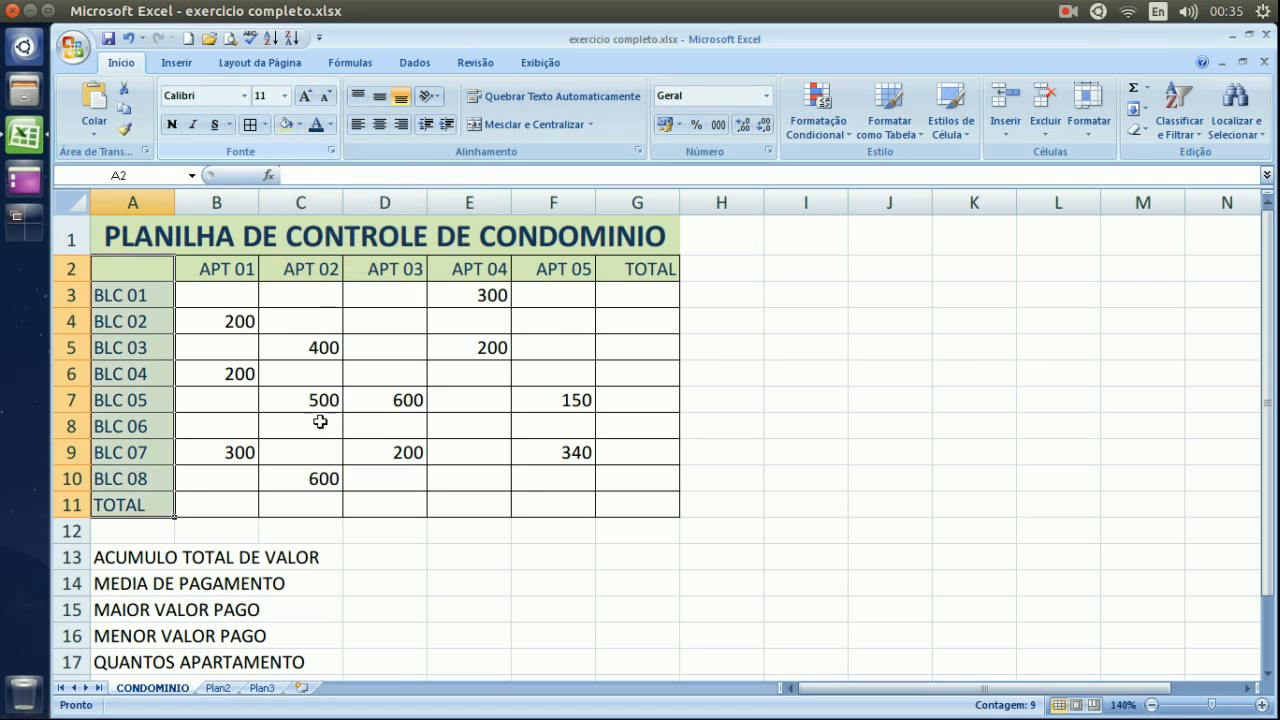
left_click(355, 423)
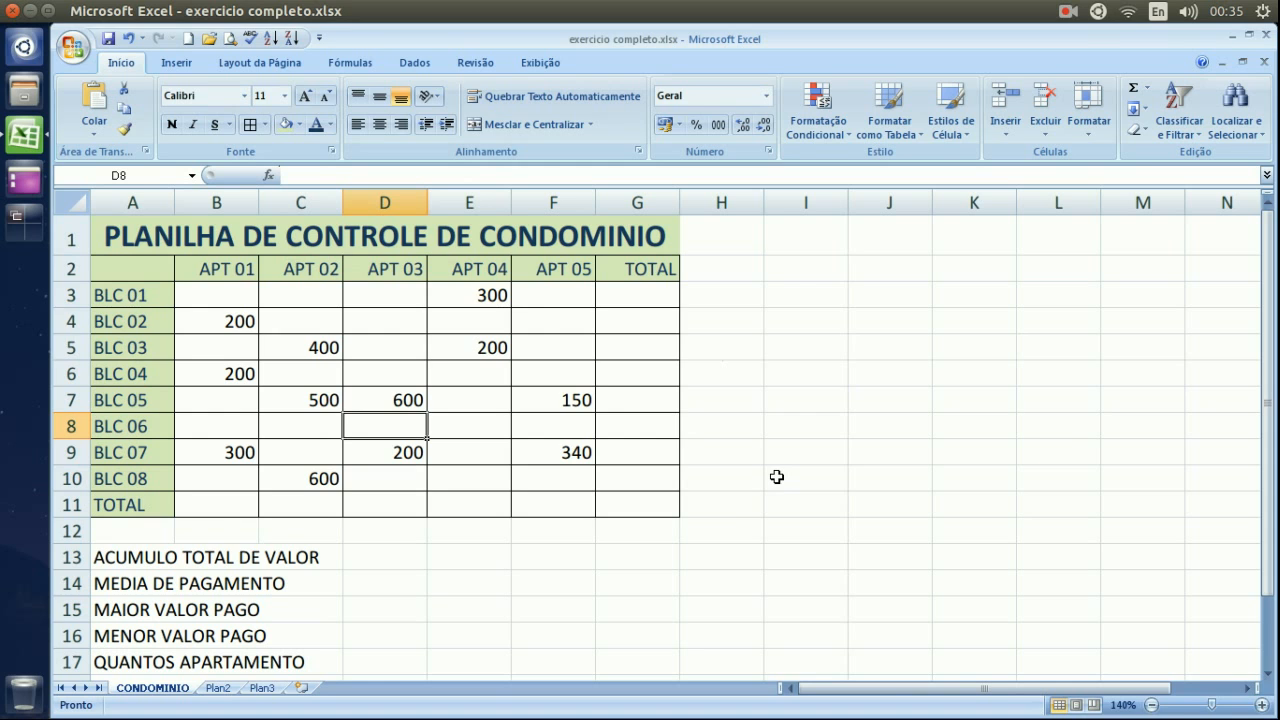
Give the TOTAL row cells B11:G11 a light blue font color and a dark blue fill
left_click_drag(210, 505, 628, 508)
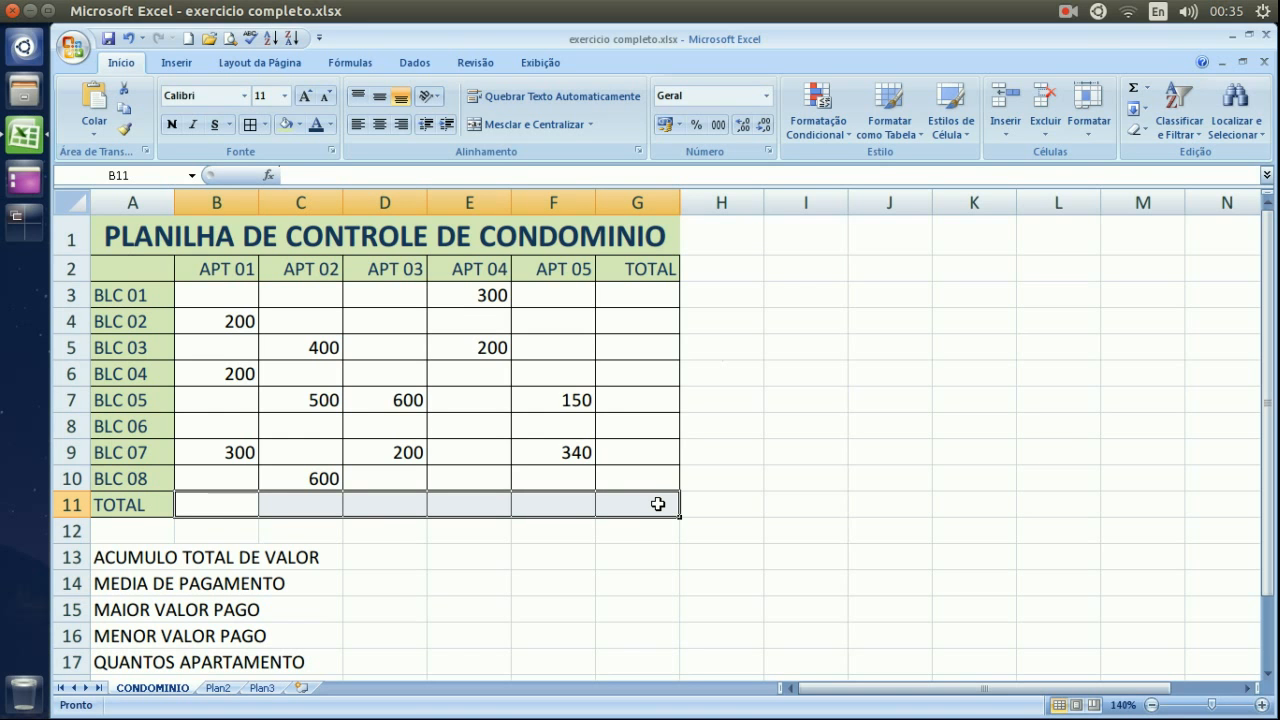
left_click(331, 125)
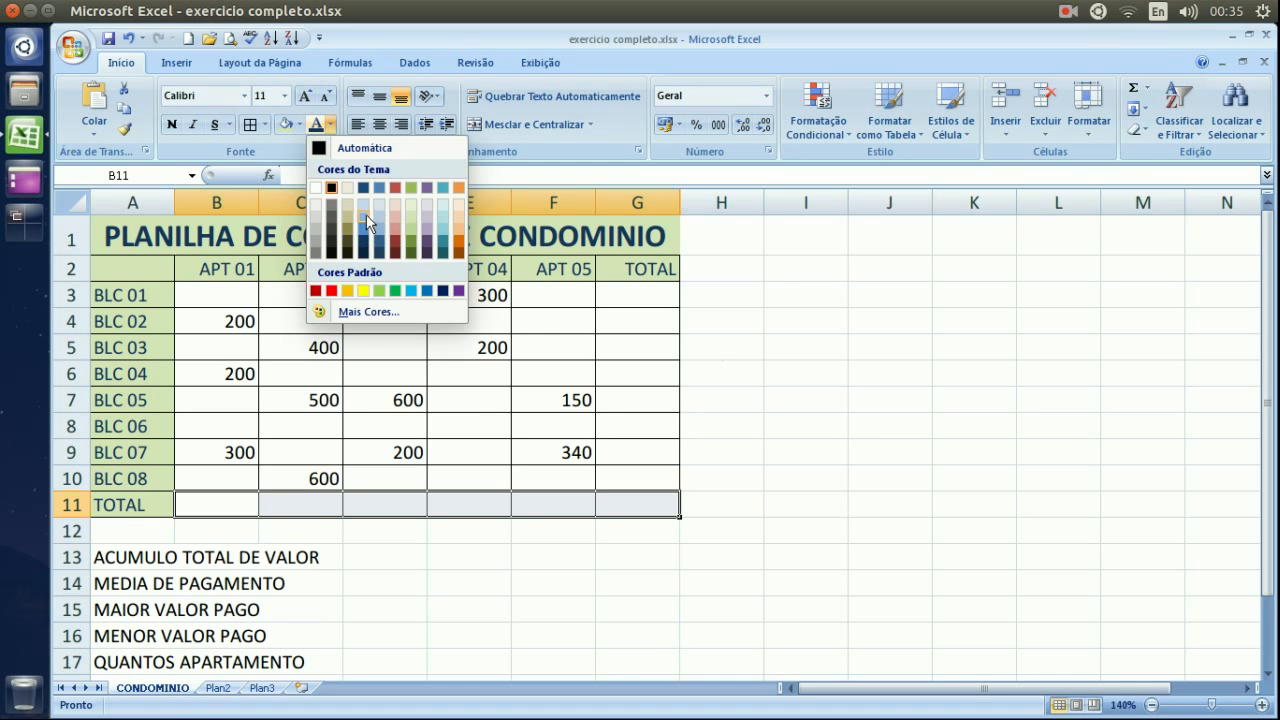
left_click(411, 290)
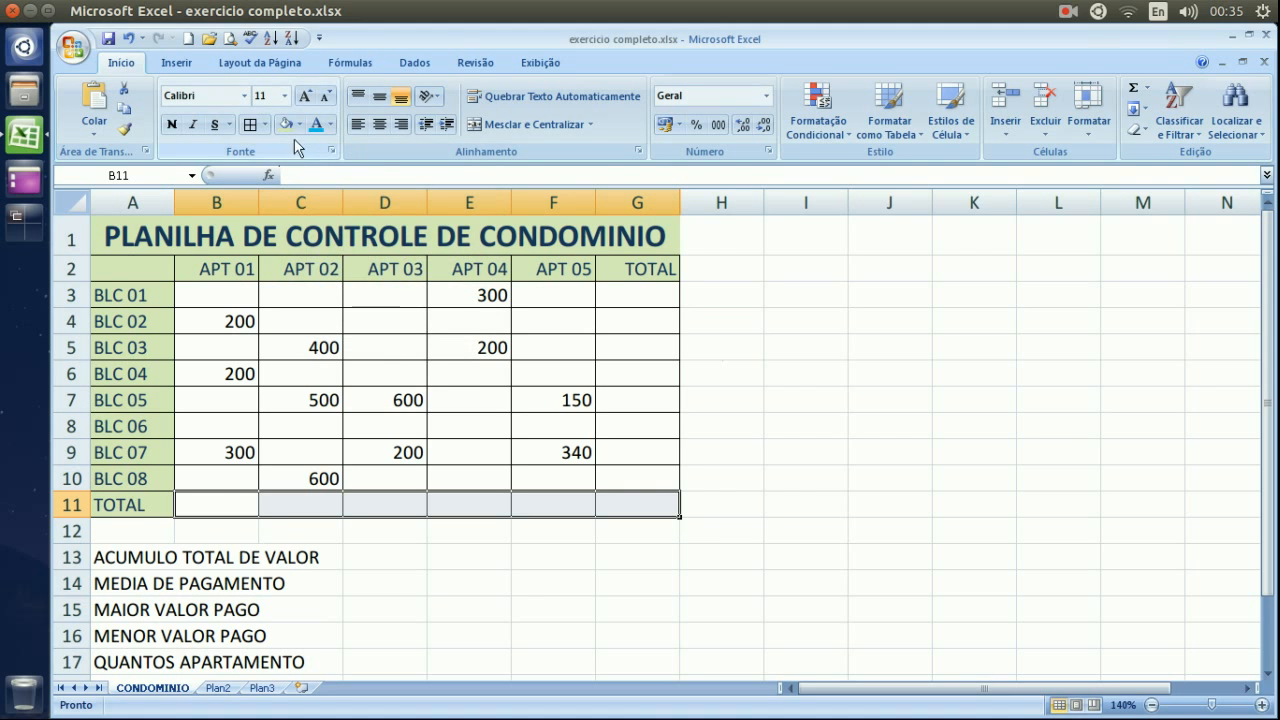
left_click(300, 123)
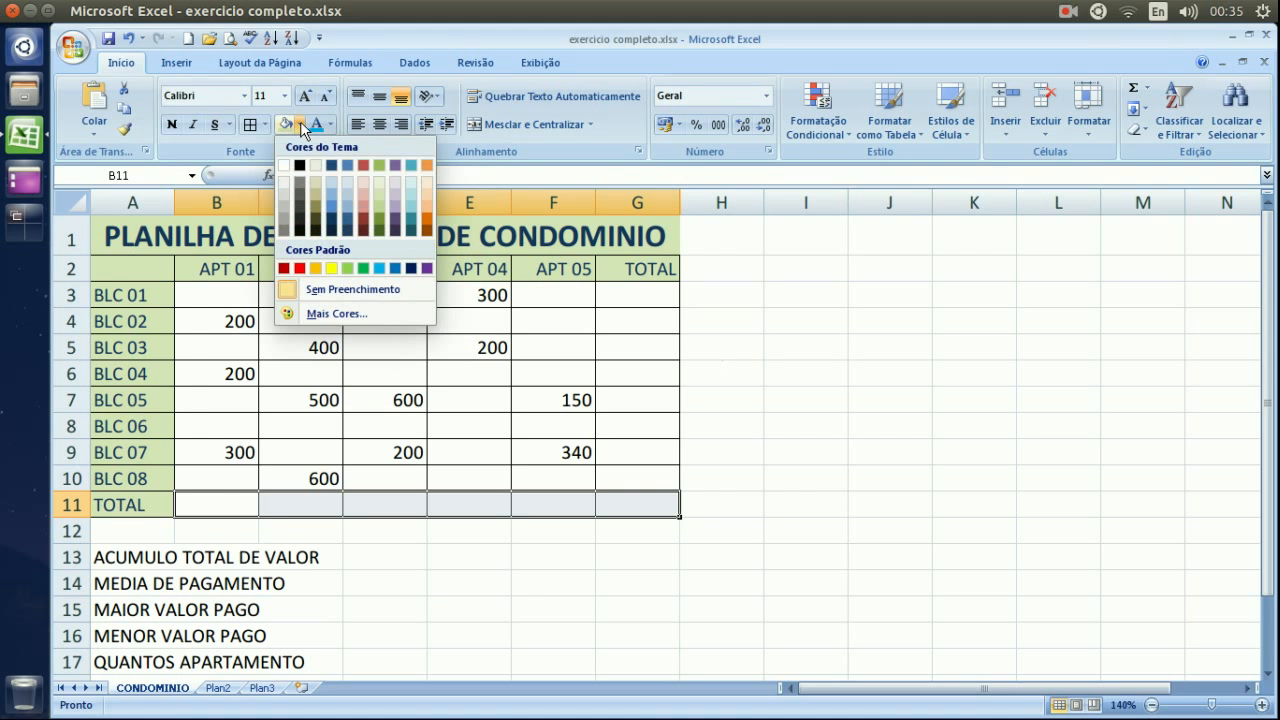
left_click(411, 269)
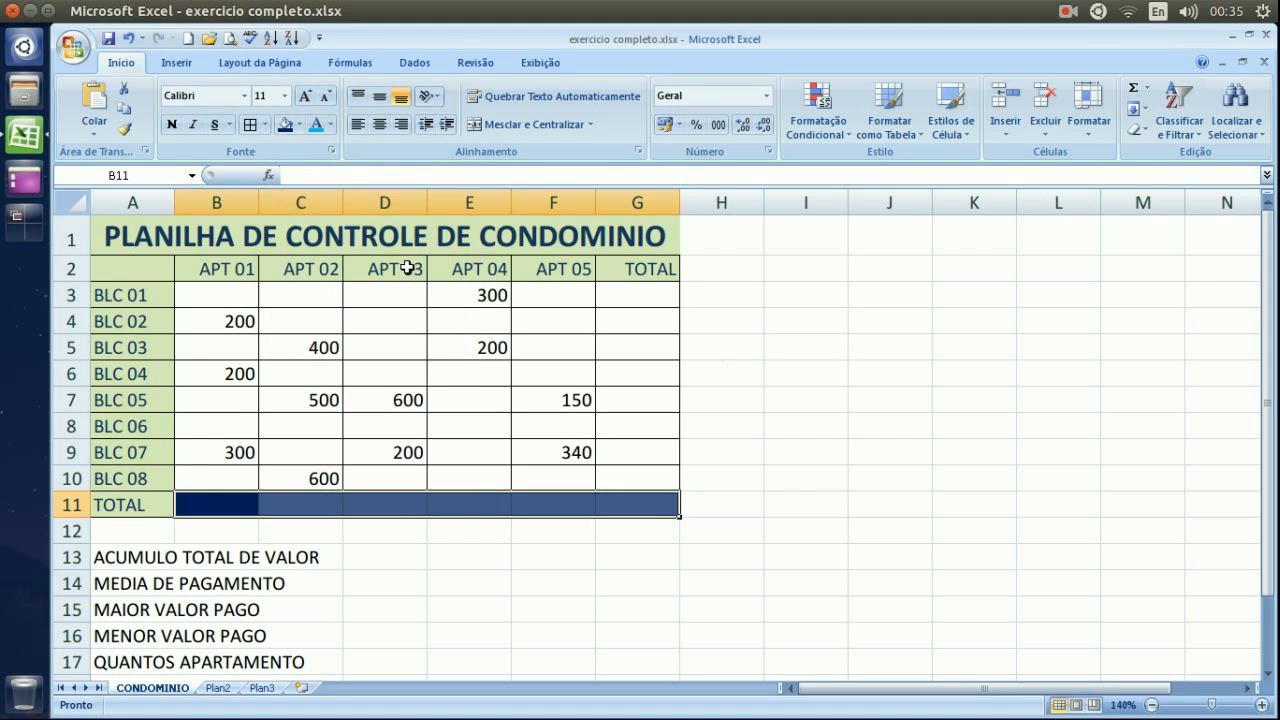
left_click(470, 537)
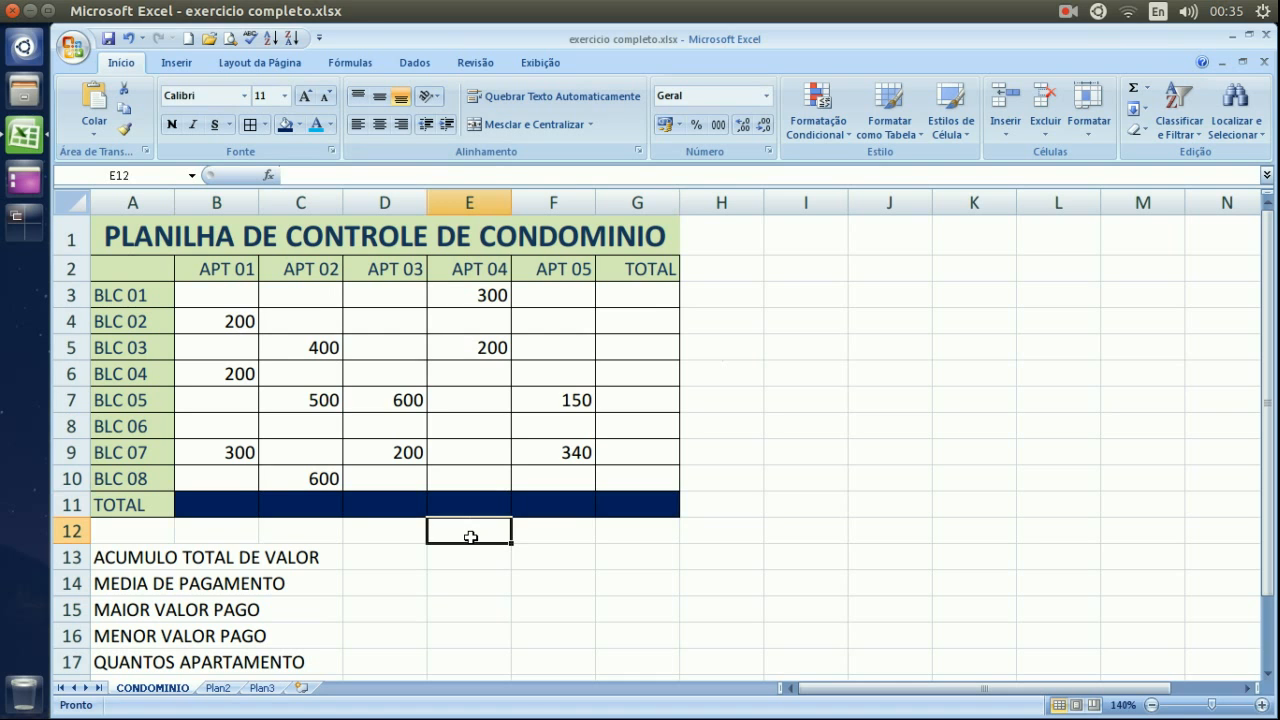
Enter 450 in D11 to test the TOTAL row's colors, and delete the value again
left_click(393, 508)
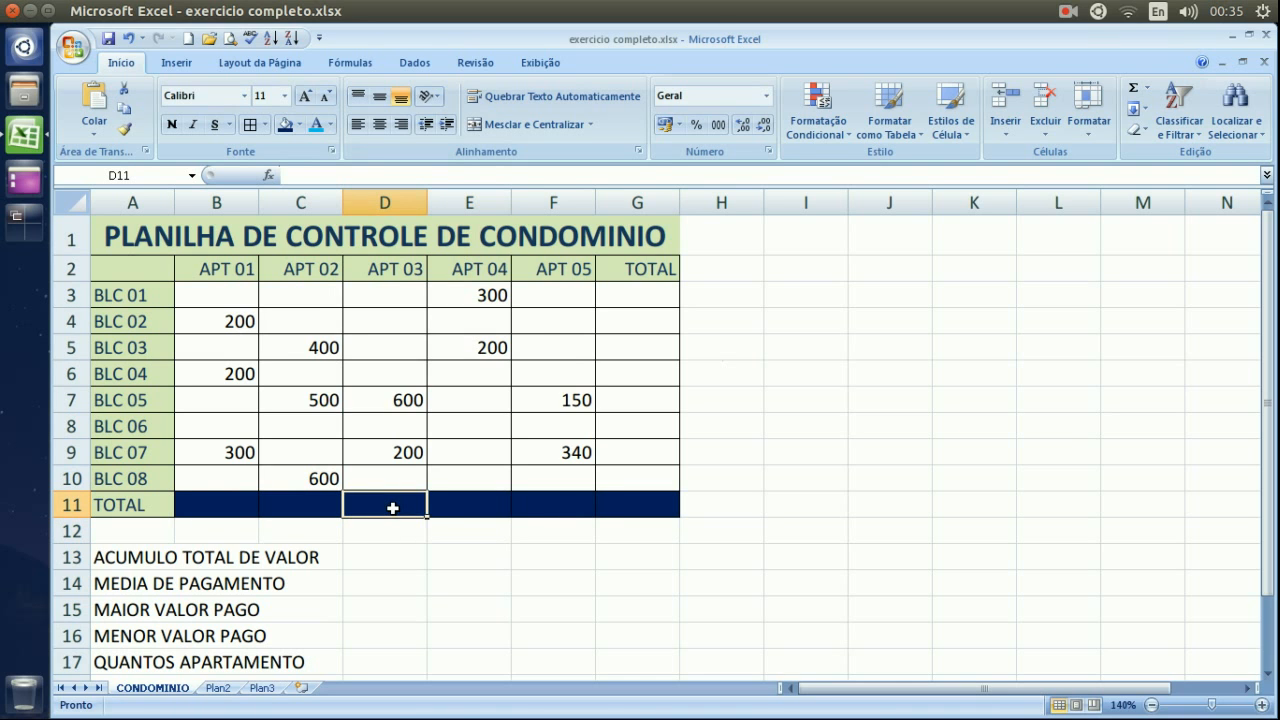
type("450")
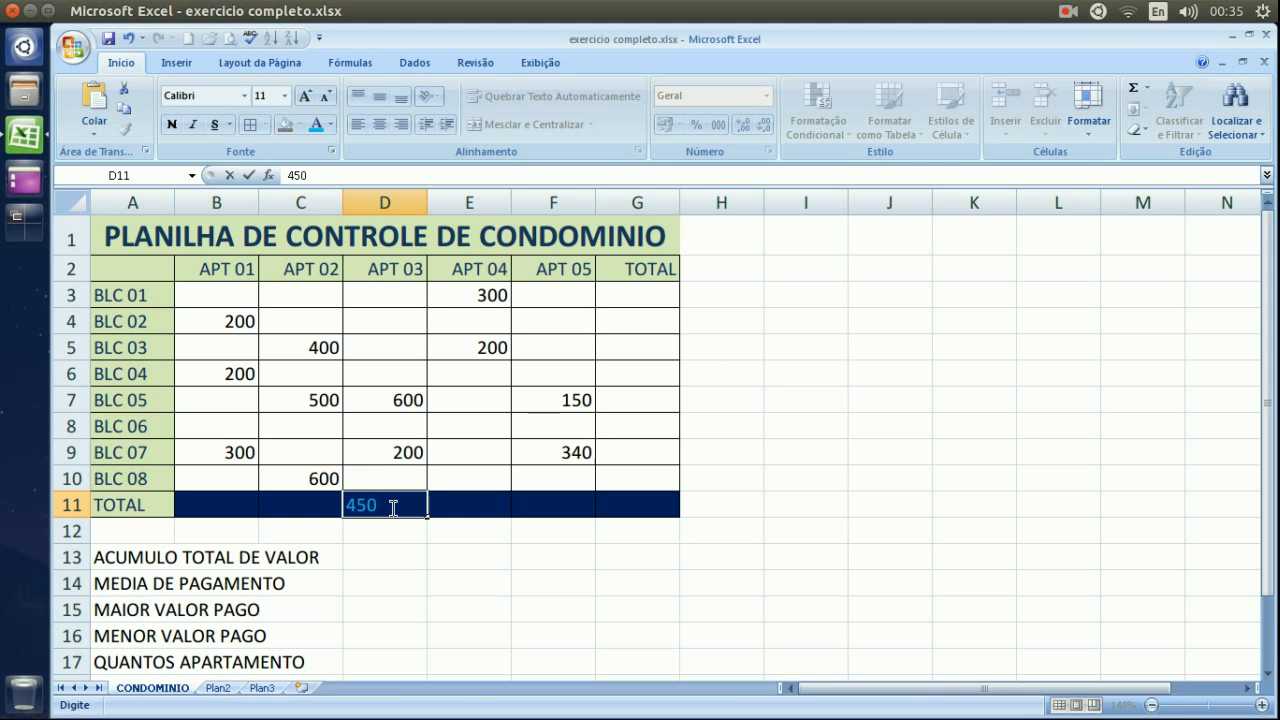
key("Return")
left_click(487, 576)
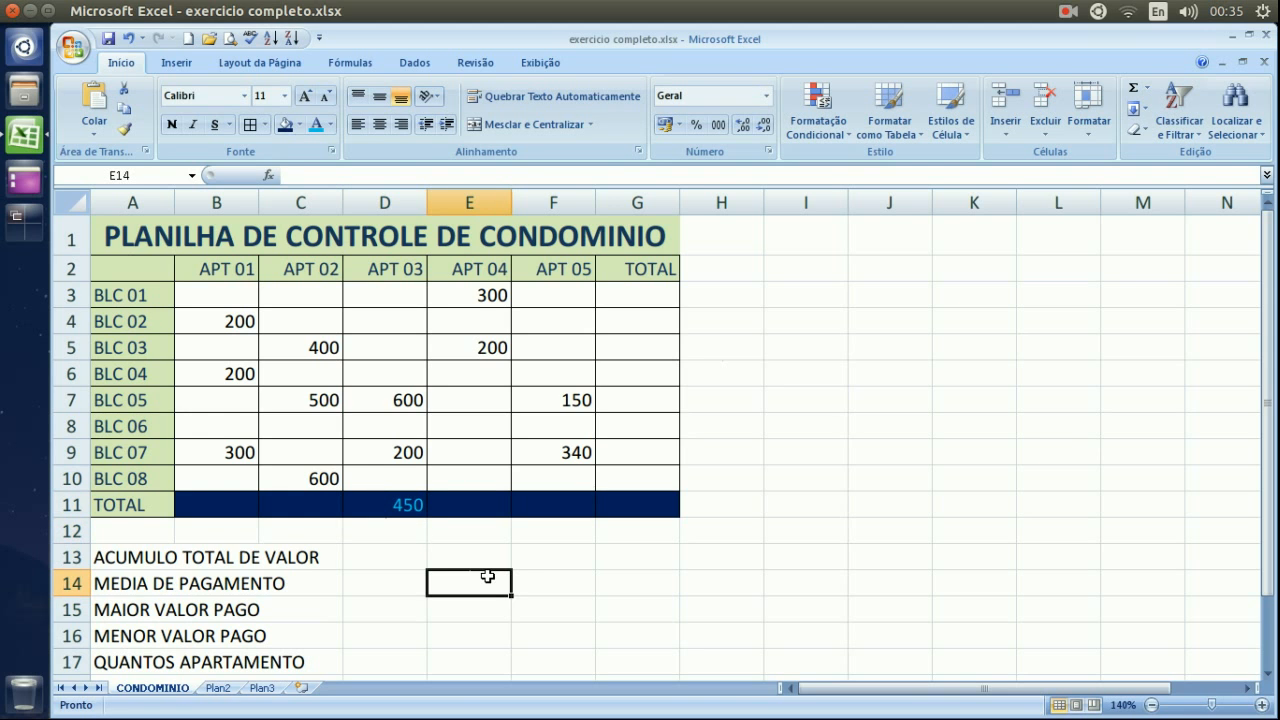
left_click(411, 503)
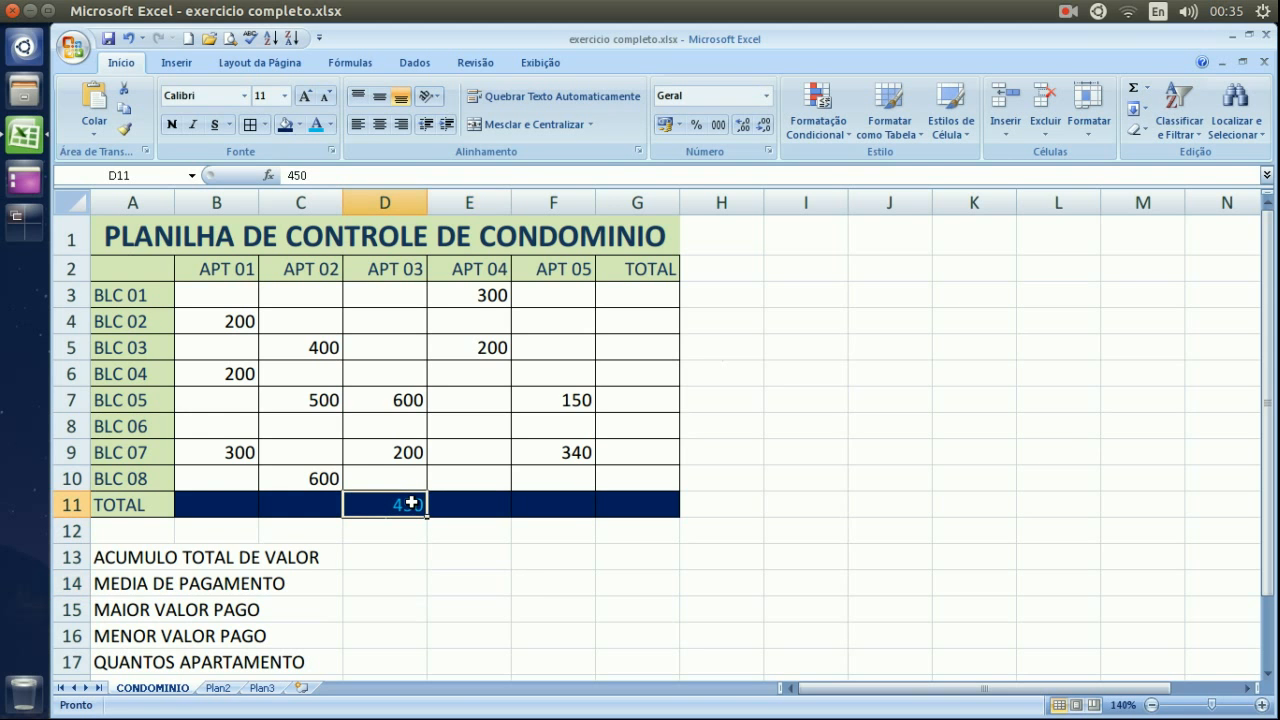
key("Delete")
Fill the TOTAL column cells G3:G11 with the same dark blue as the TOTAL row
left_click_drag(649, 295, 639, 501)
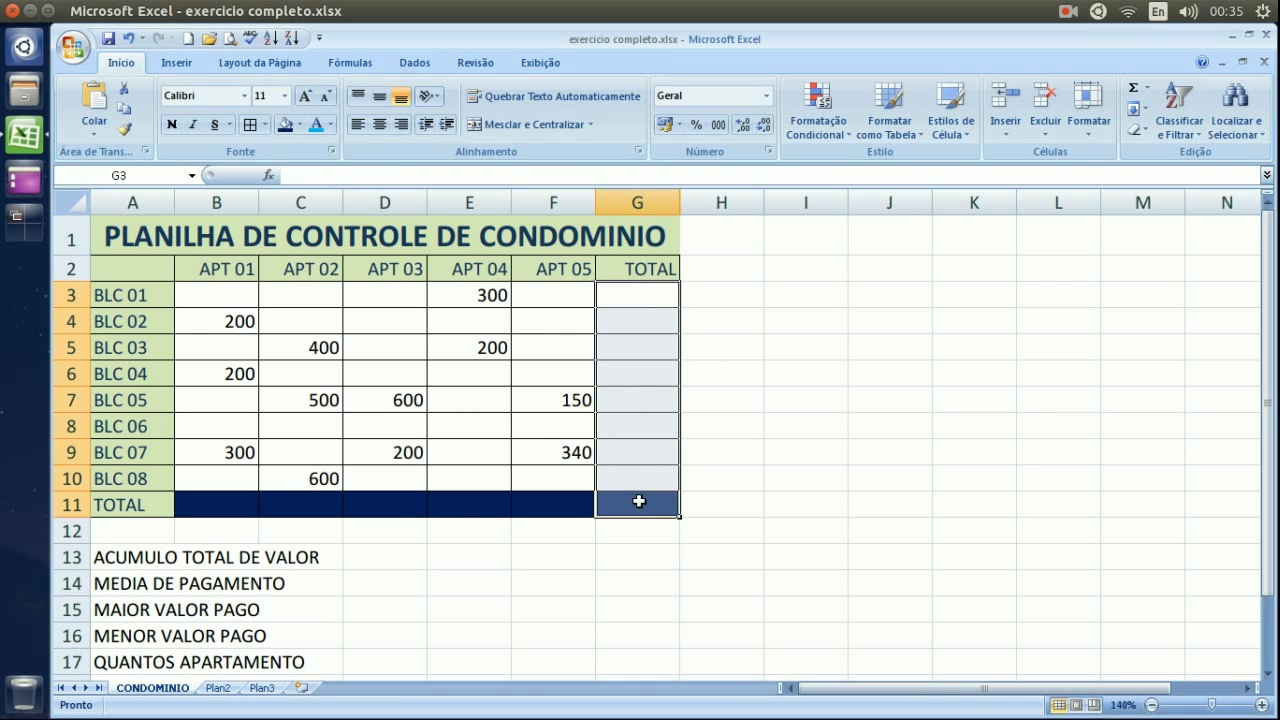
left_click(284, 125)
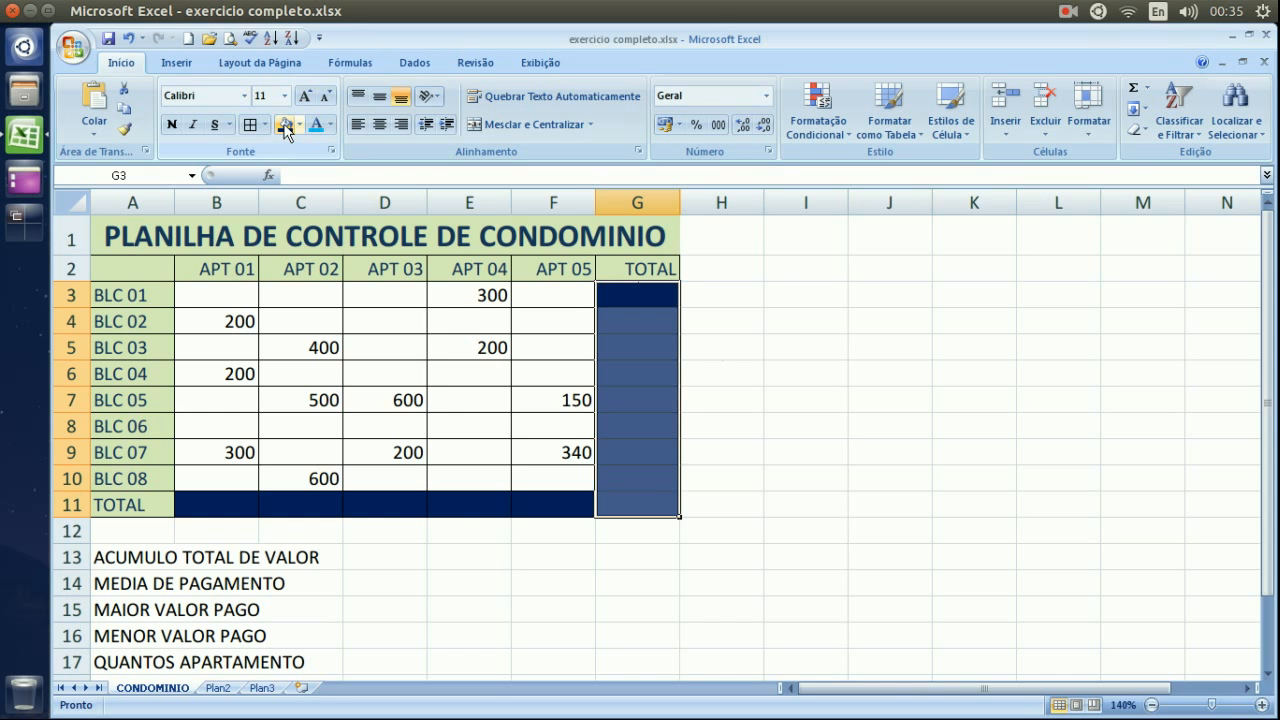
left_click(493, 582)
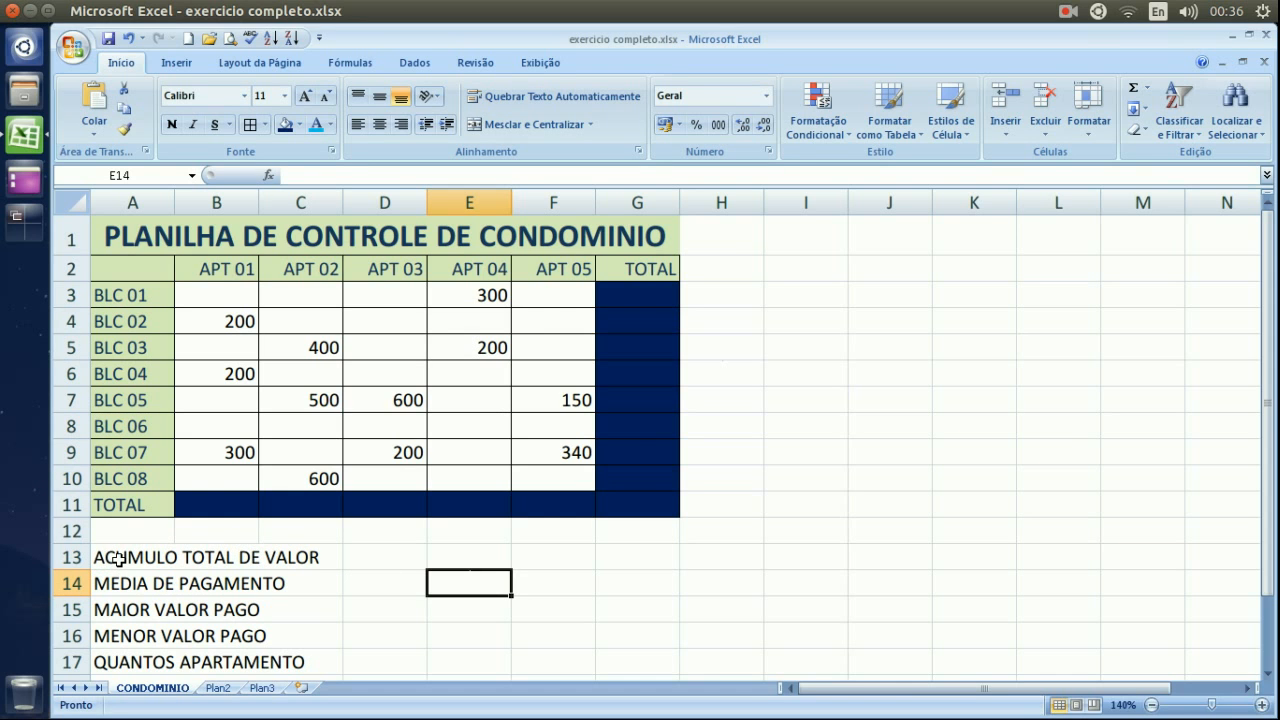
Fill the summary block A13:G18, from ACUMULO TOTAL DE VALOR to QUANTOS FALTAM PAGAR, with a light orange theme color
left_click_drag(118, 558, 648, 621)
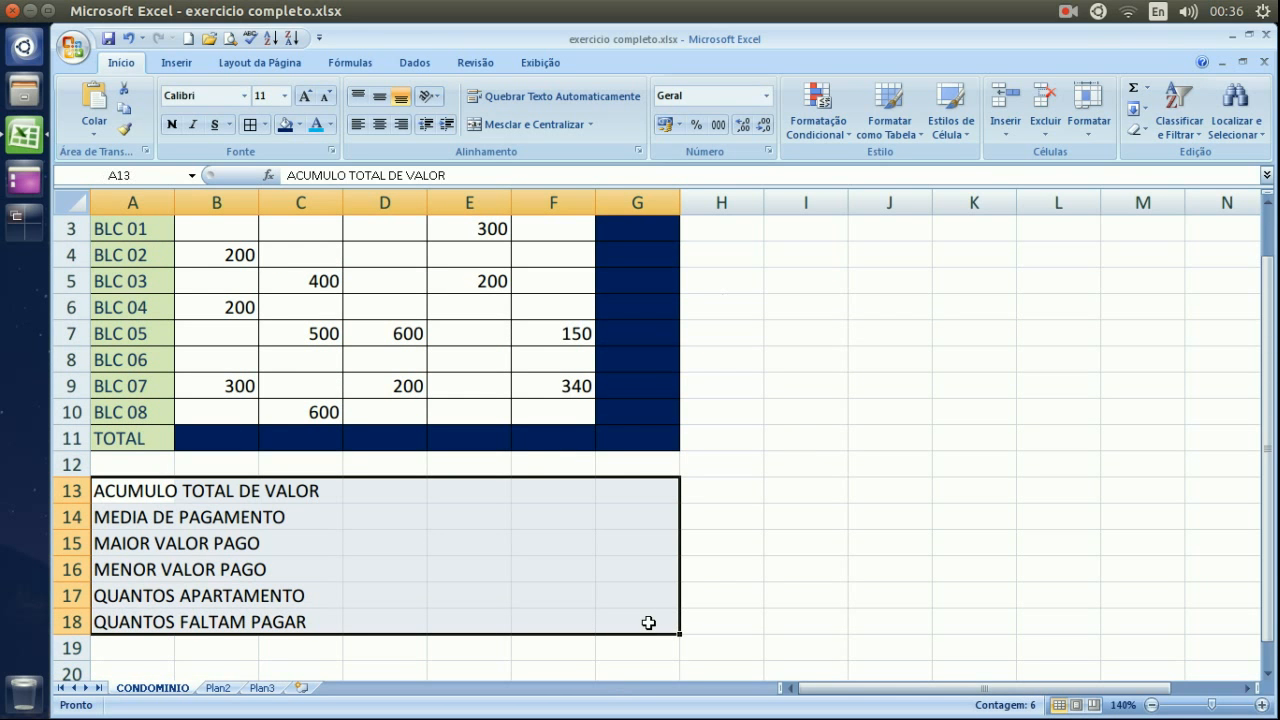
left_click(302, 120)
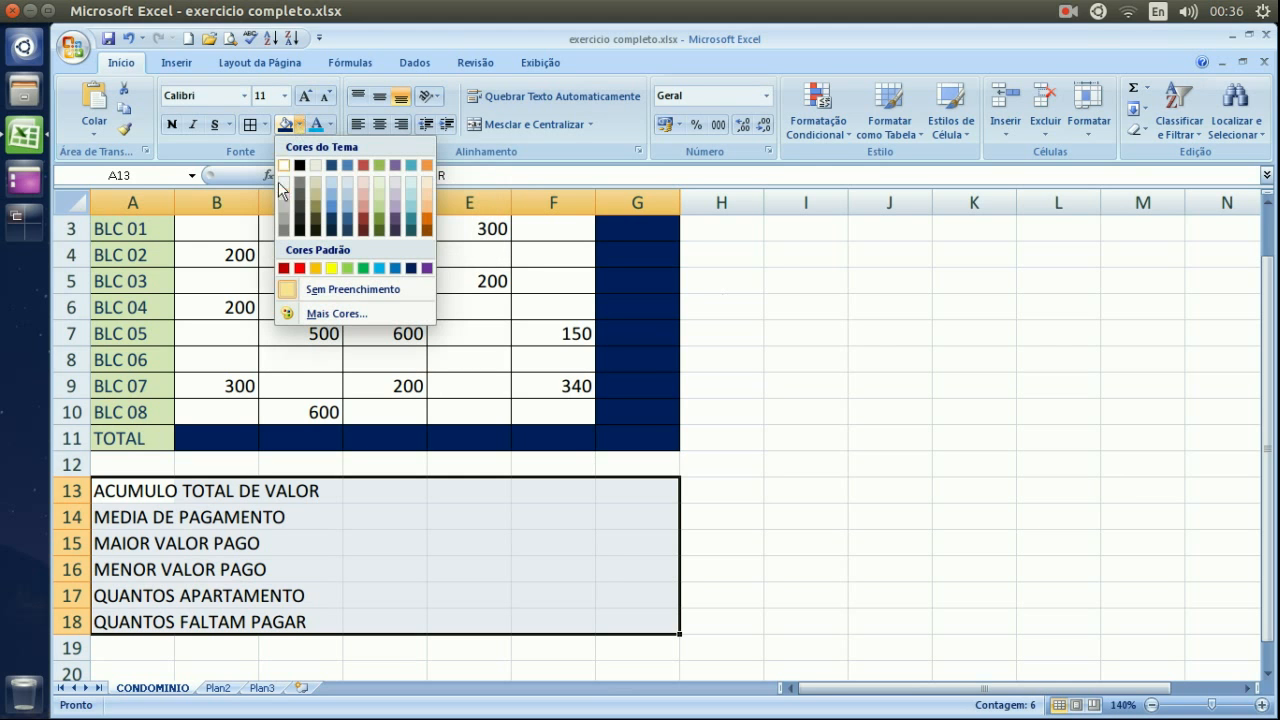
left_click(425, 184)
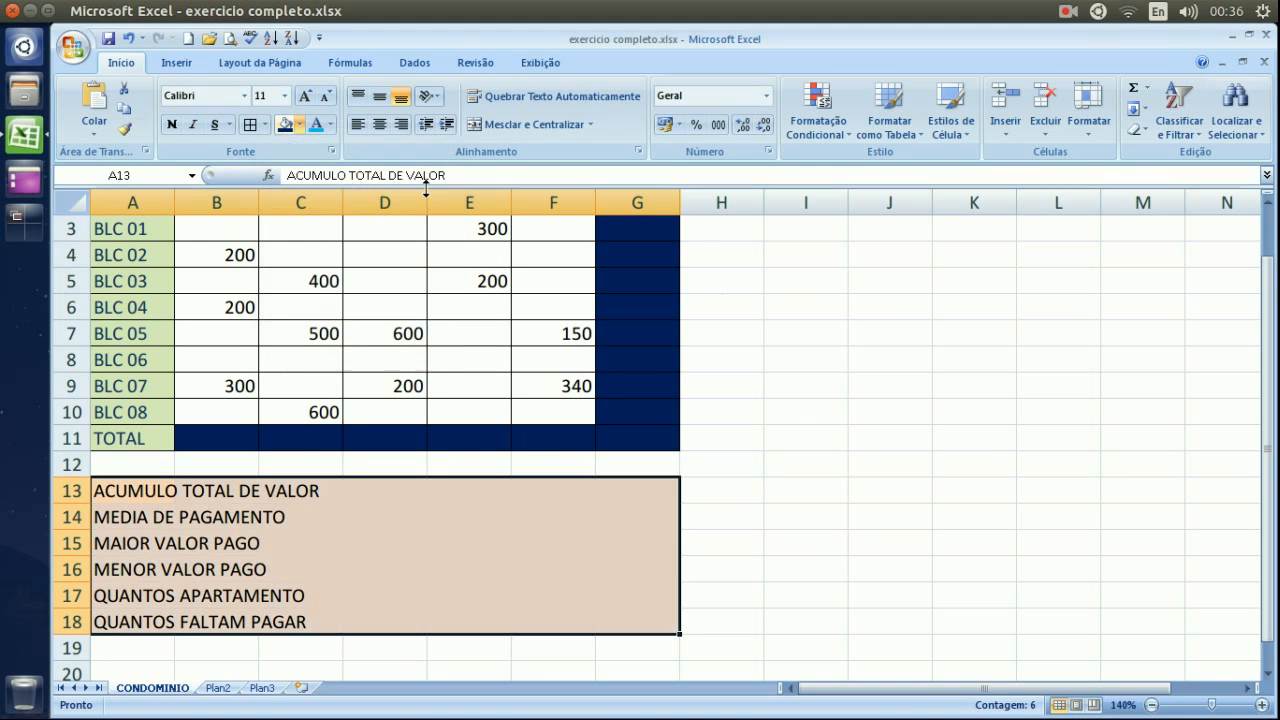
left_click(541, 524)
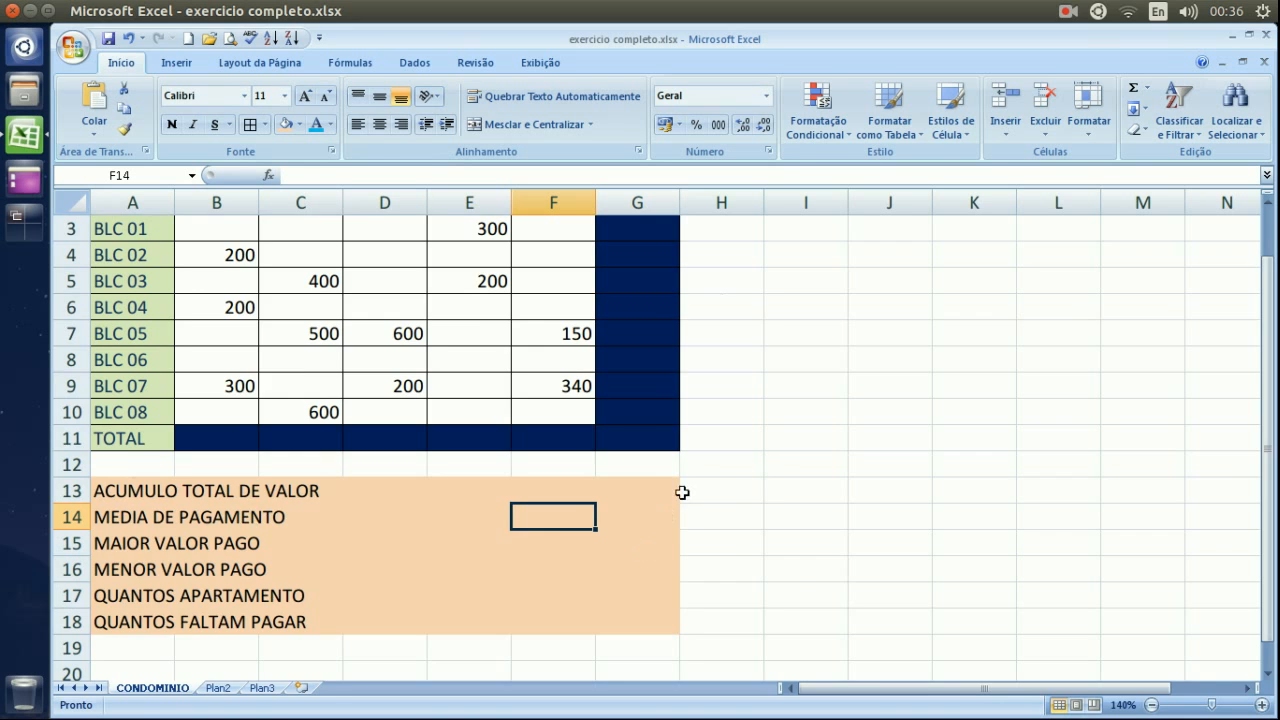
scroll(682, 492, "up", 1)
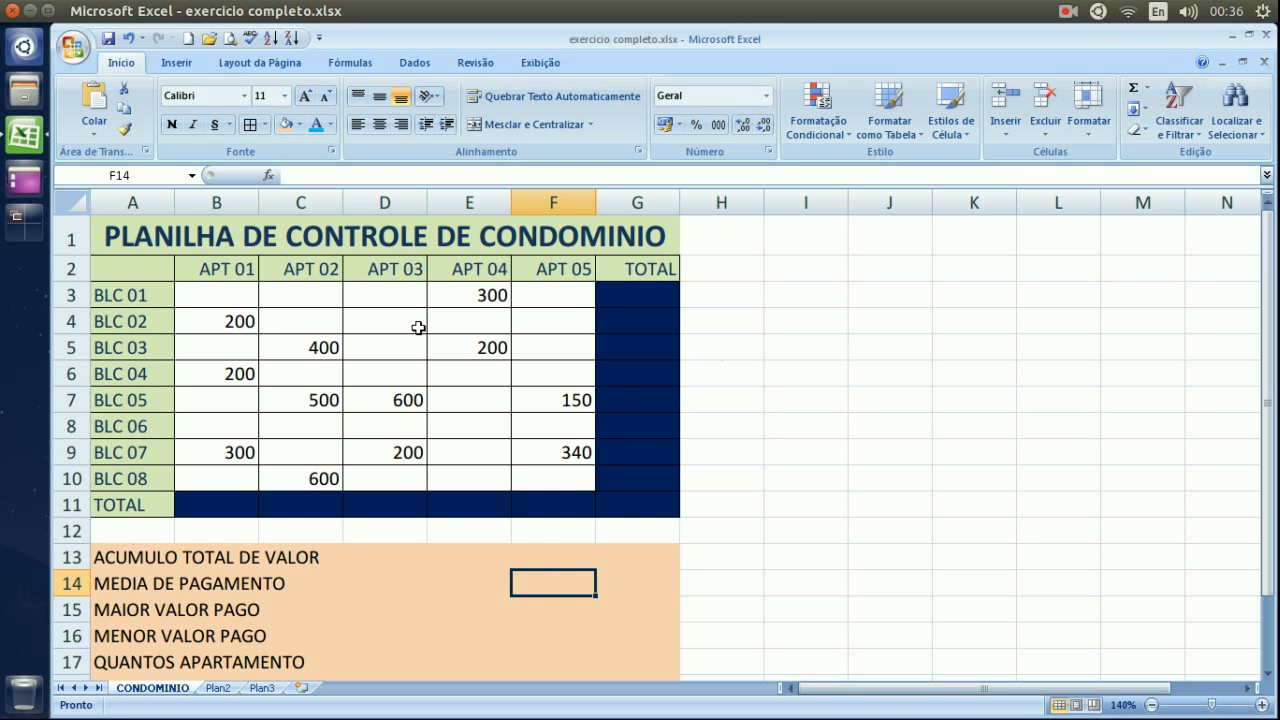
left_click(1068, 12)
left_click(1087, 79)
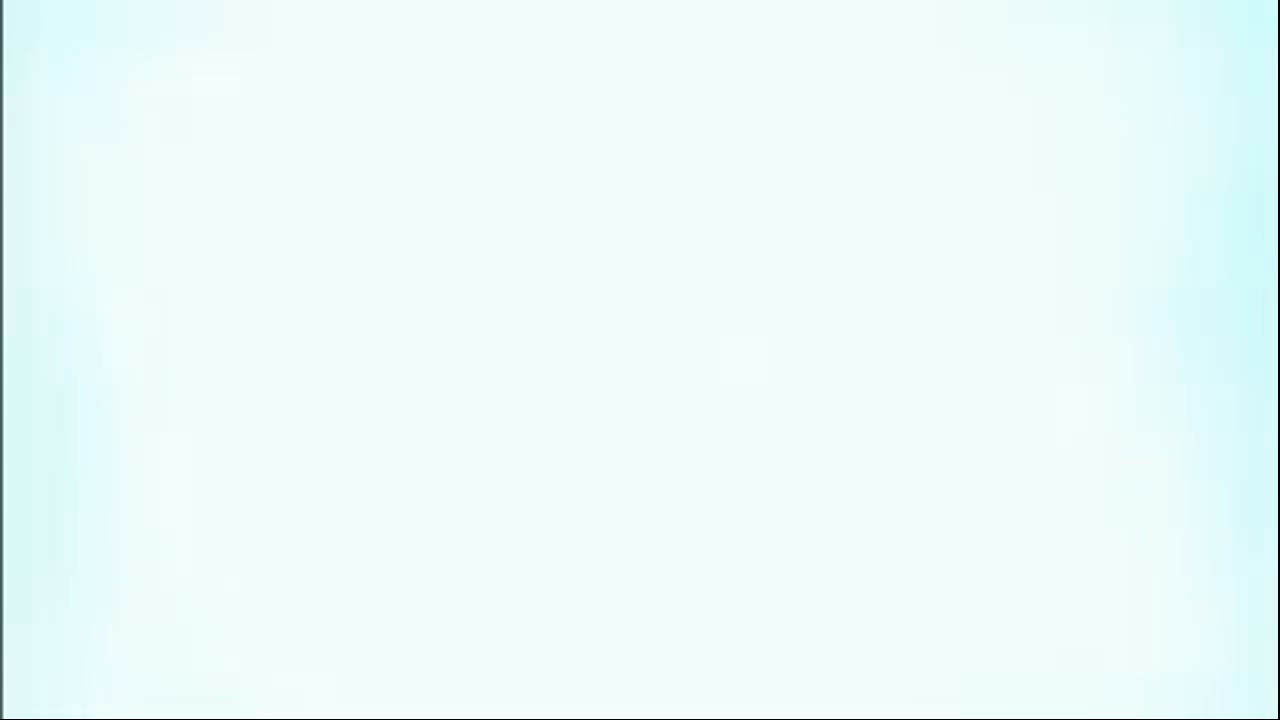